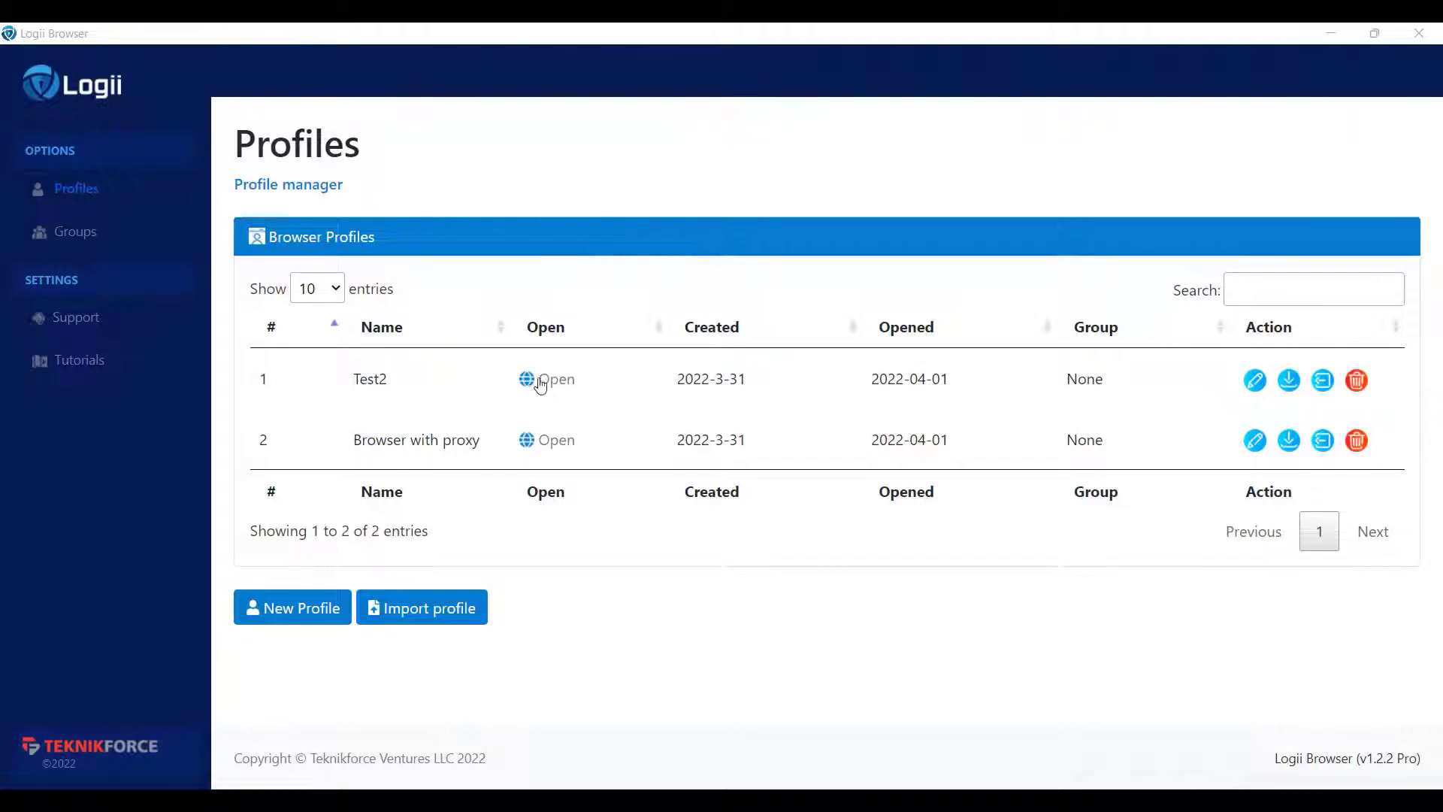
Step: Review the Test2 profile's Edit profile settings, then close the dialog without changes
click(1260, 379)
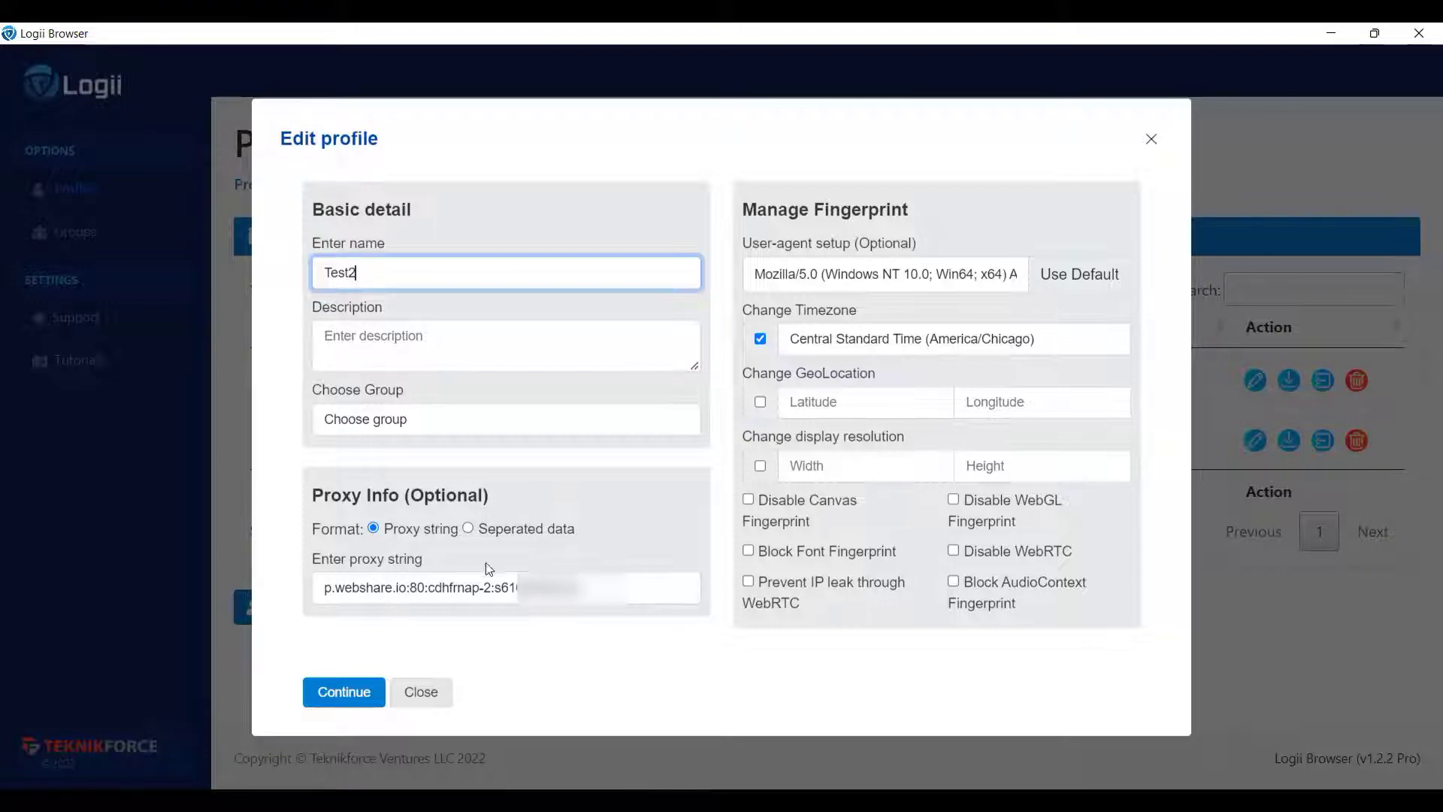
key(Escape)
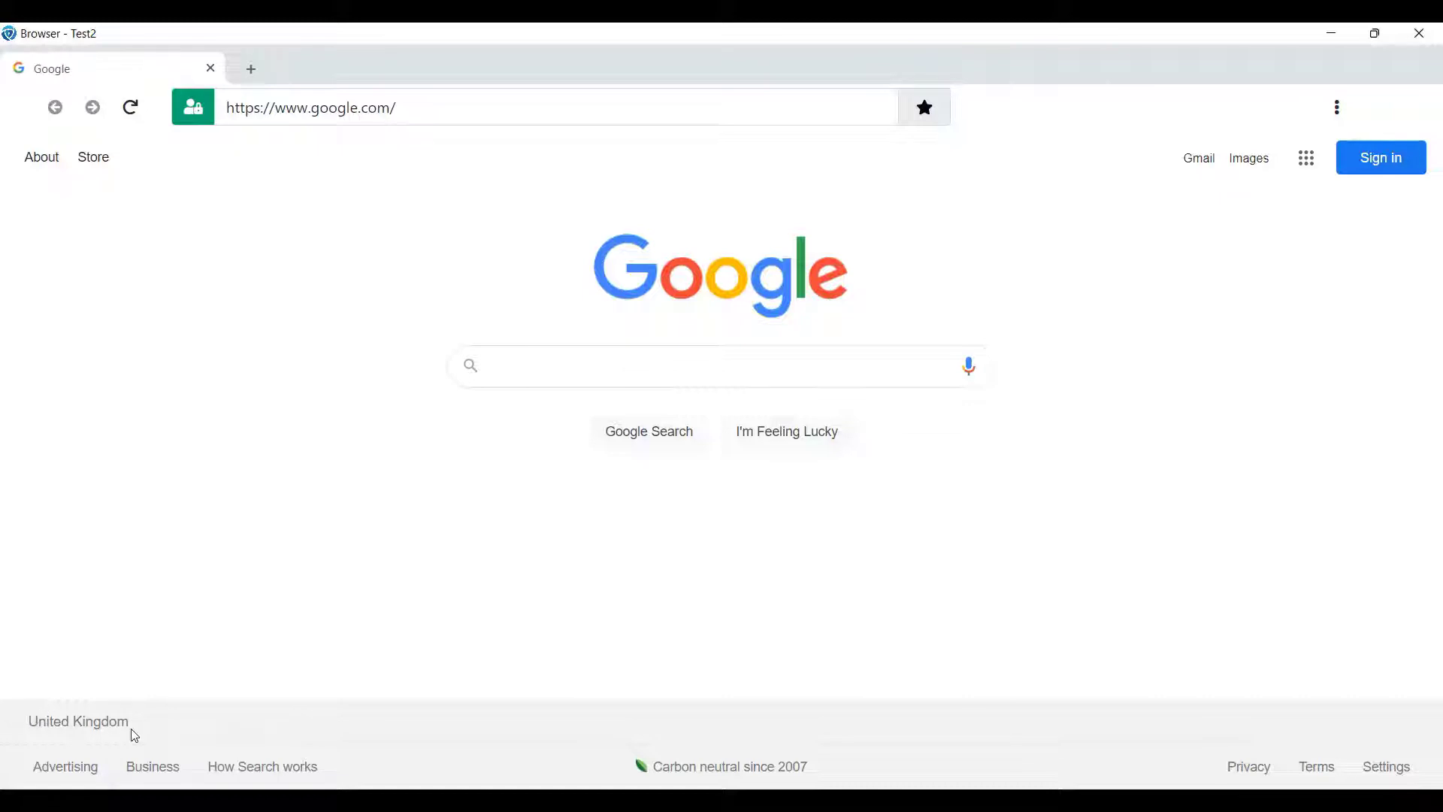
Step: Search Google for 'Test' in the Test2 profile's browser window
click(528, 368)
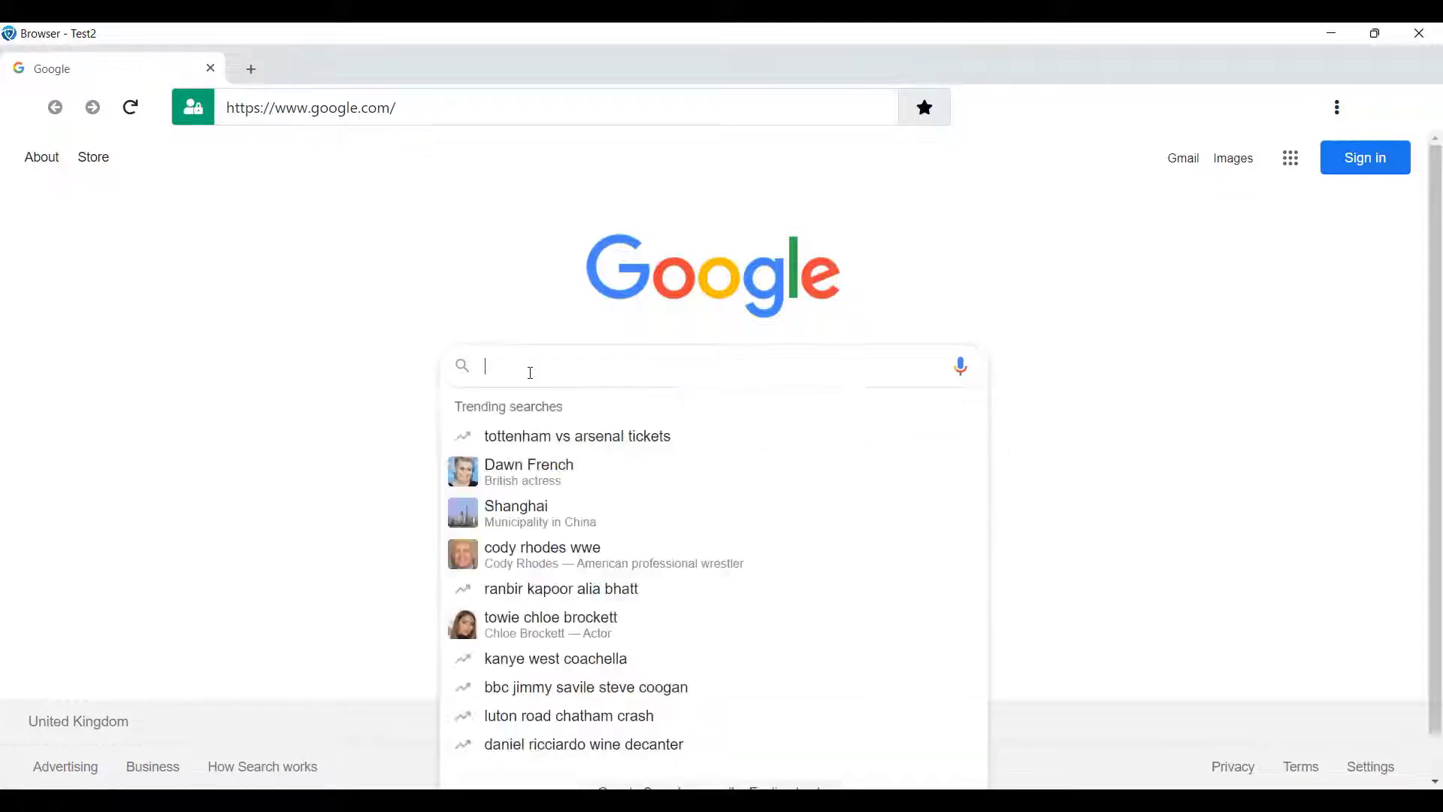
text(Test)
key(Return)
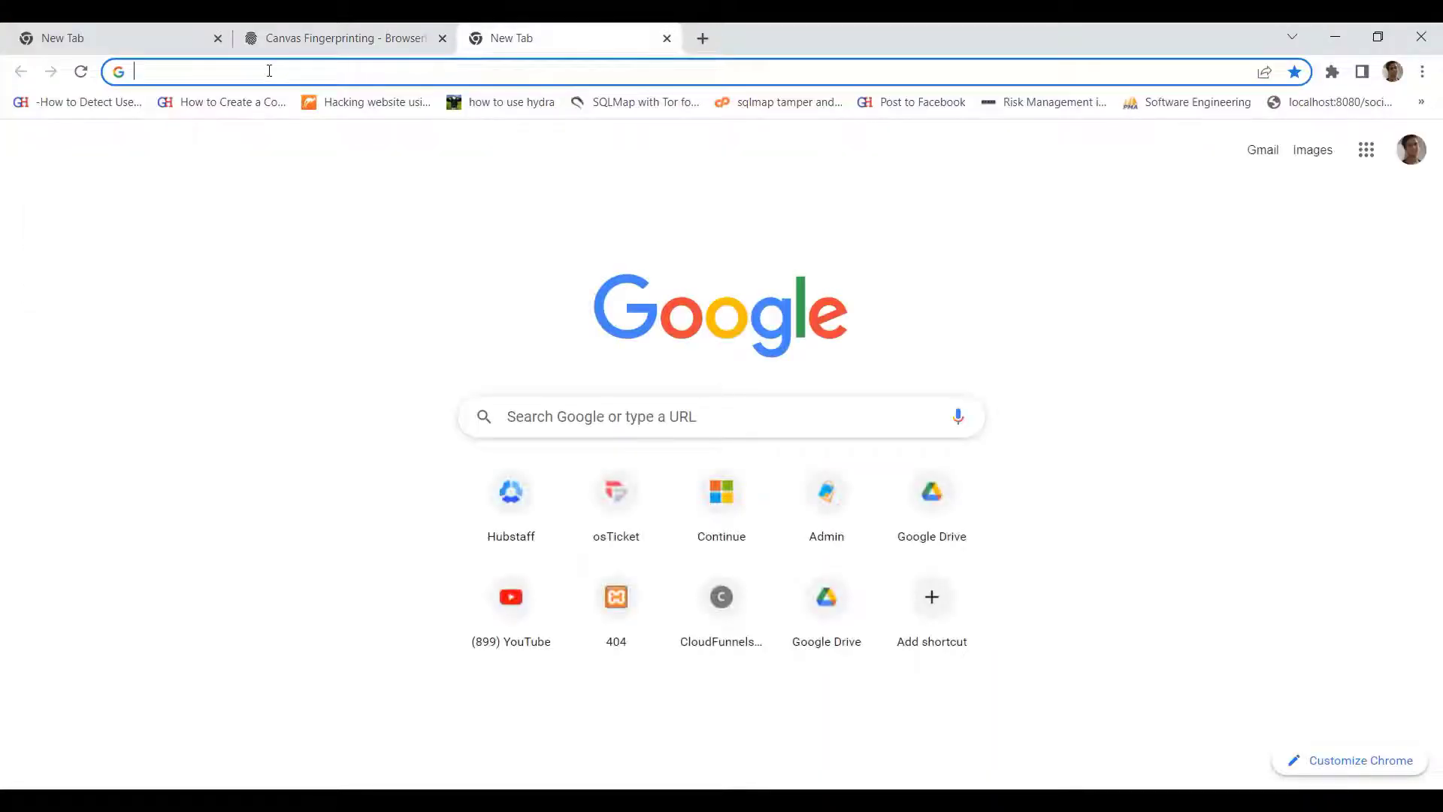
Step: Search Chrome for 'get my location' and scroll through the results
click(269, 71)
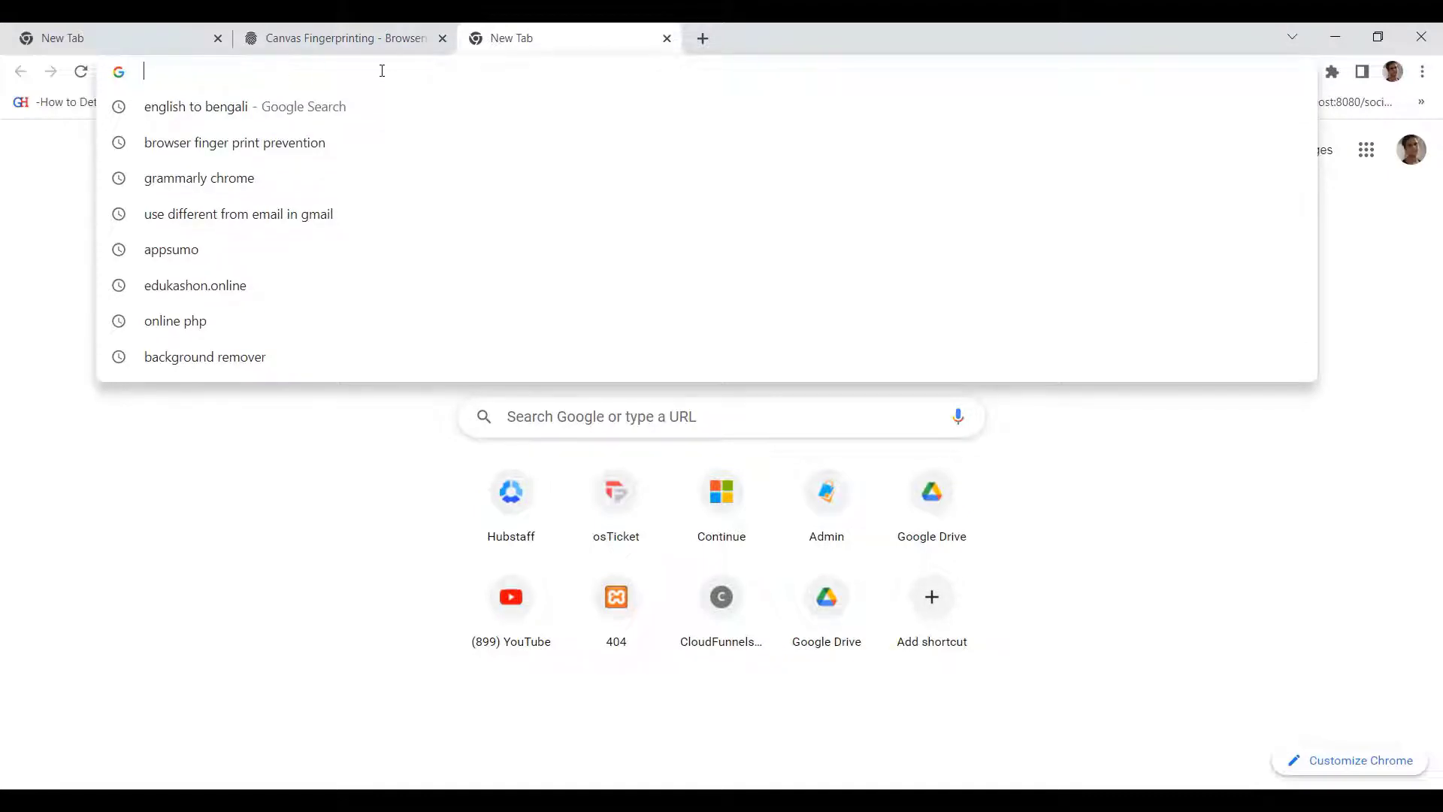
text(get m)
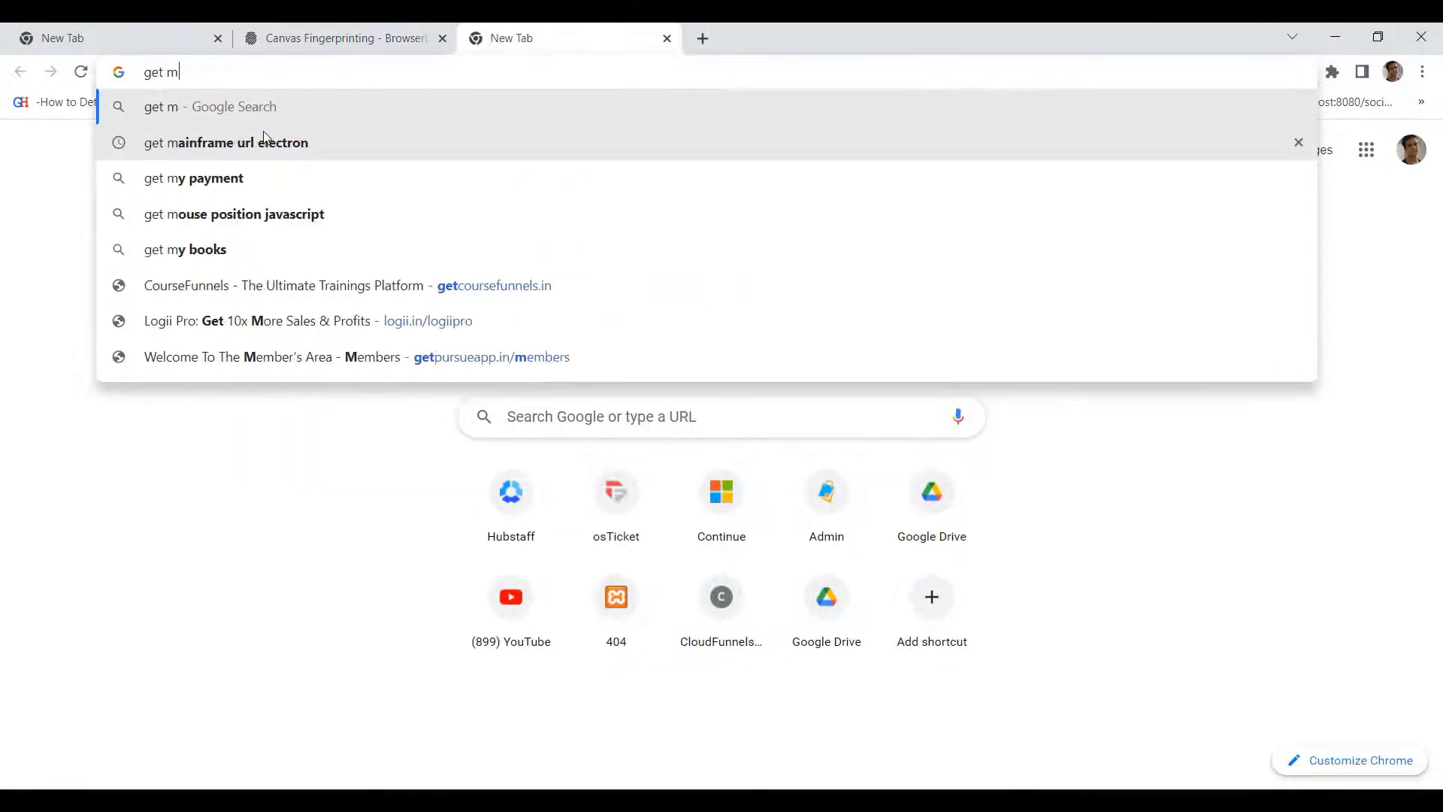
text(y lo)
key(Return)
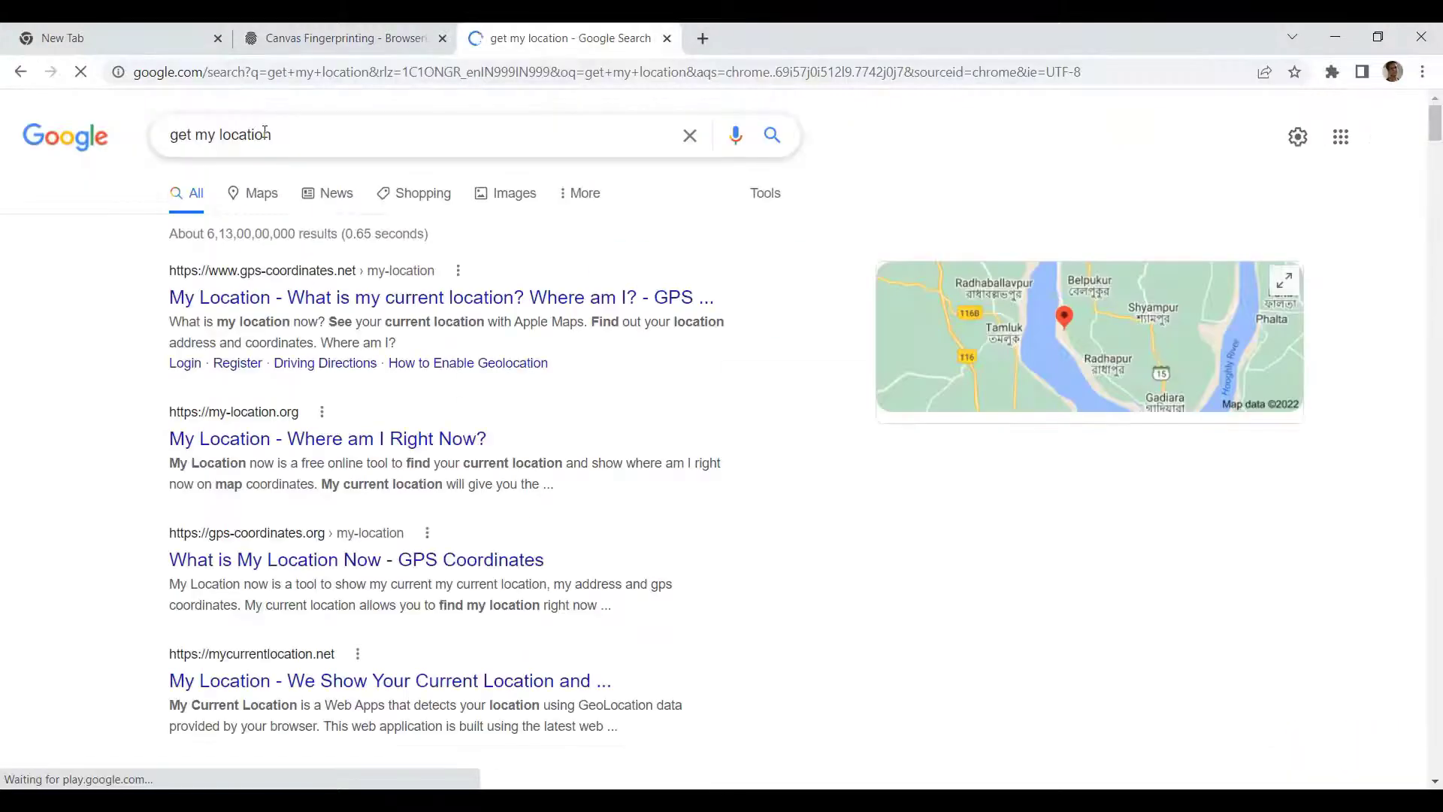
scroll(357, 432, down, 4)
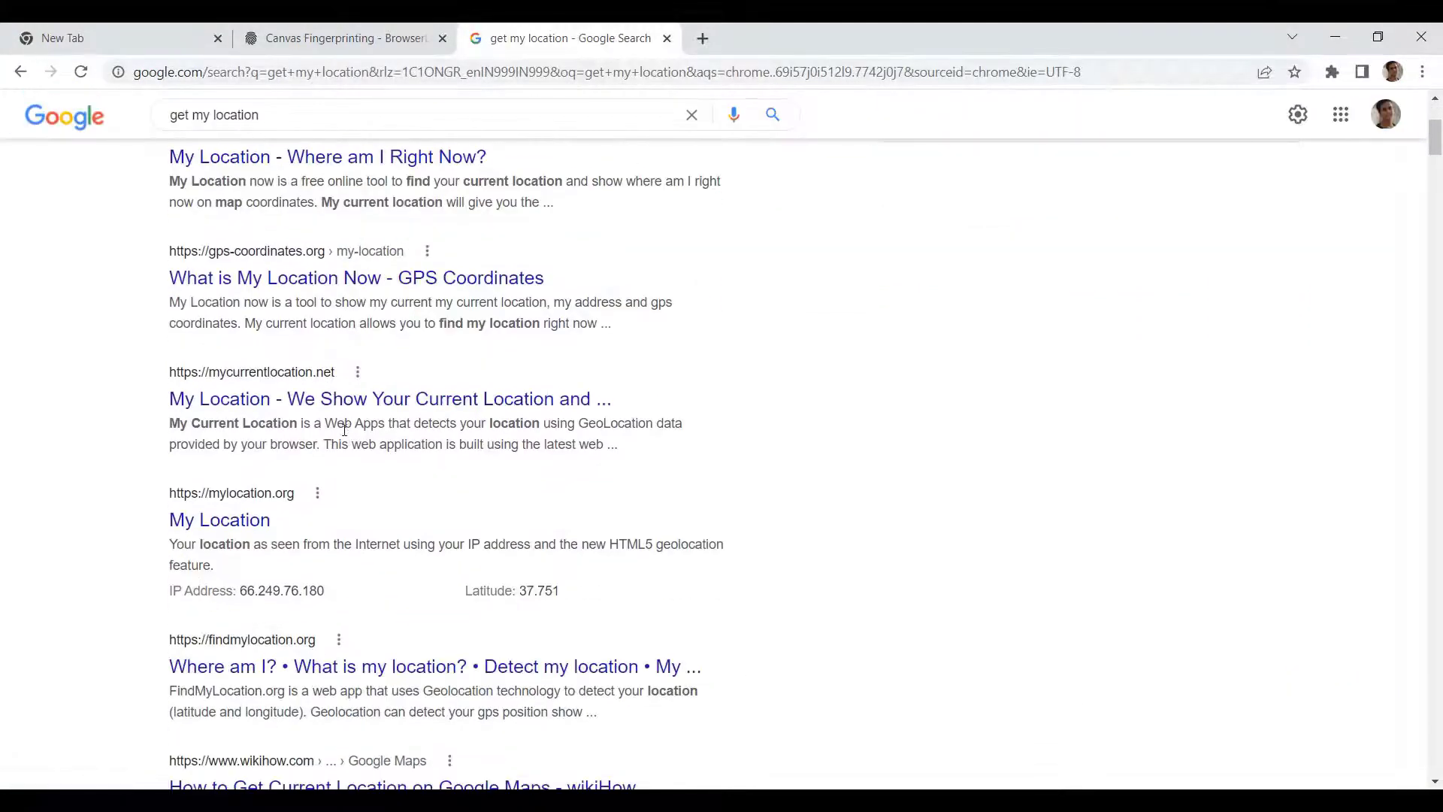
scroll(344, 429, down, 5)
scroll(345, 432, up, 9)
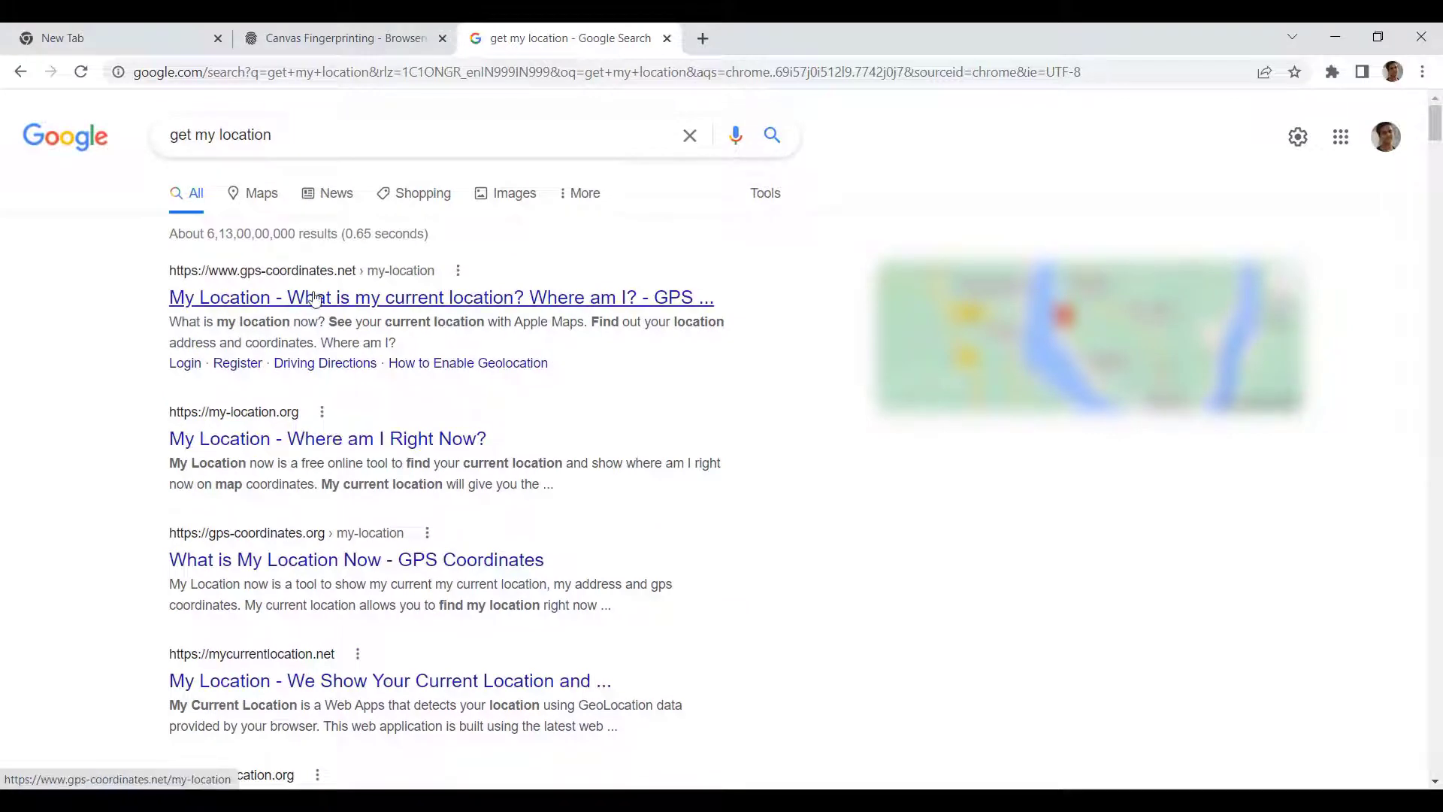
Step: Replace the query with 'detect my browser fingerprint' and look over the results
drag(195, 136, 386, 132)
key(ctrl+a)
key(BackSpace)
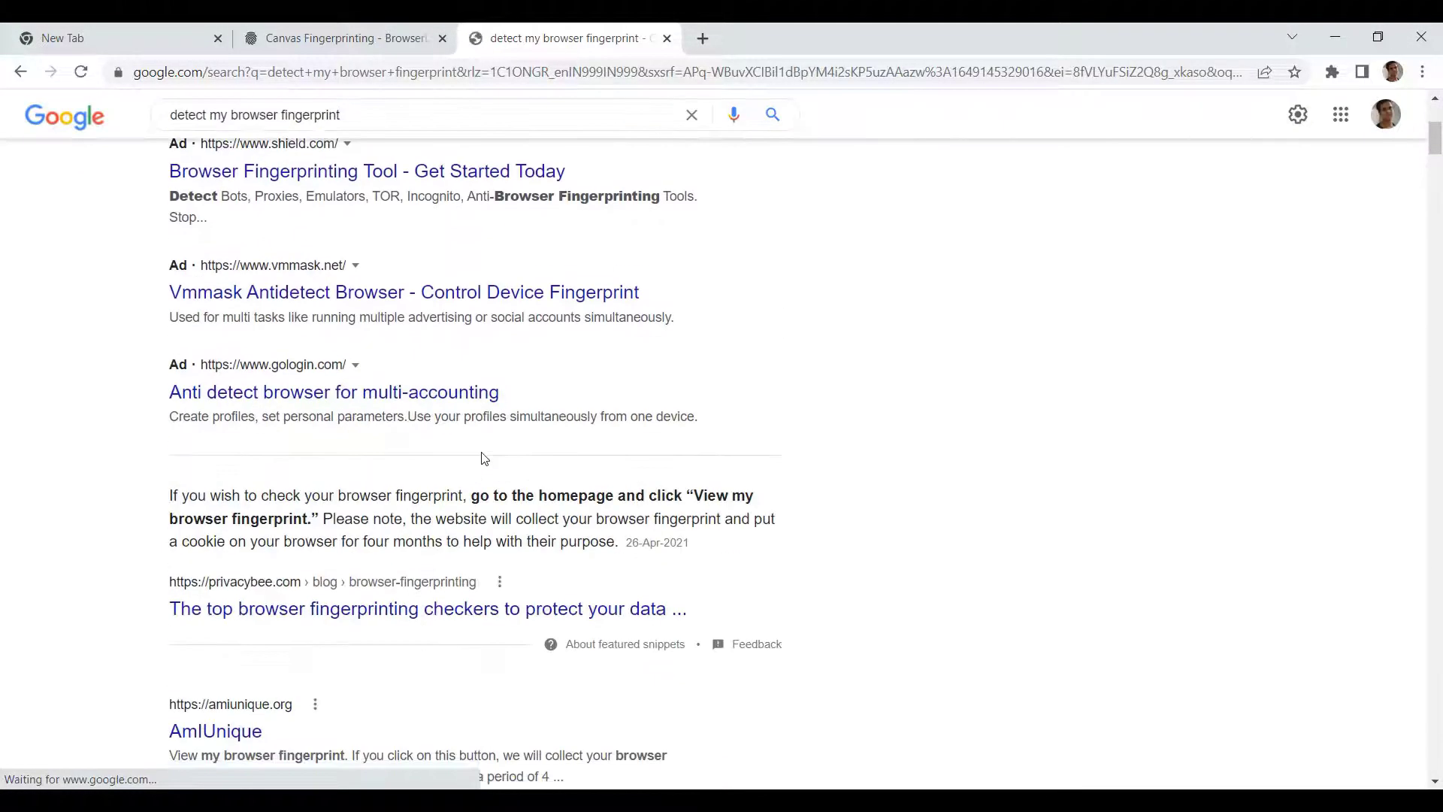
scroll(485, 459, down, 7)
scroll(484, 460, up, 12)
scroll(482, 459, up, 6)
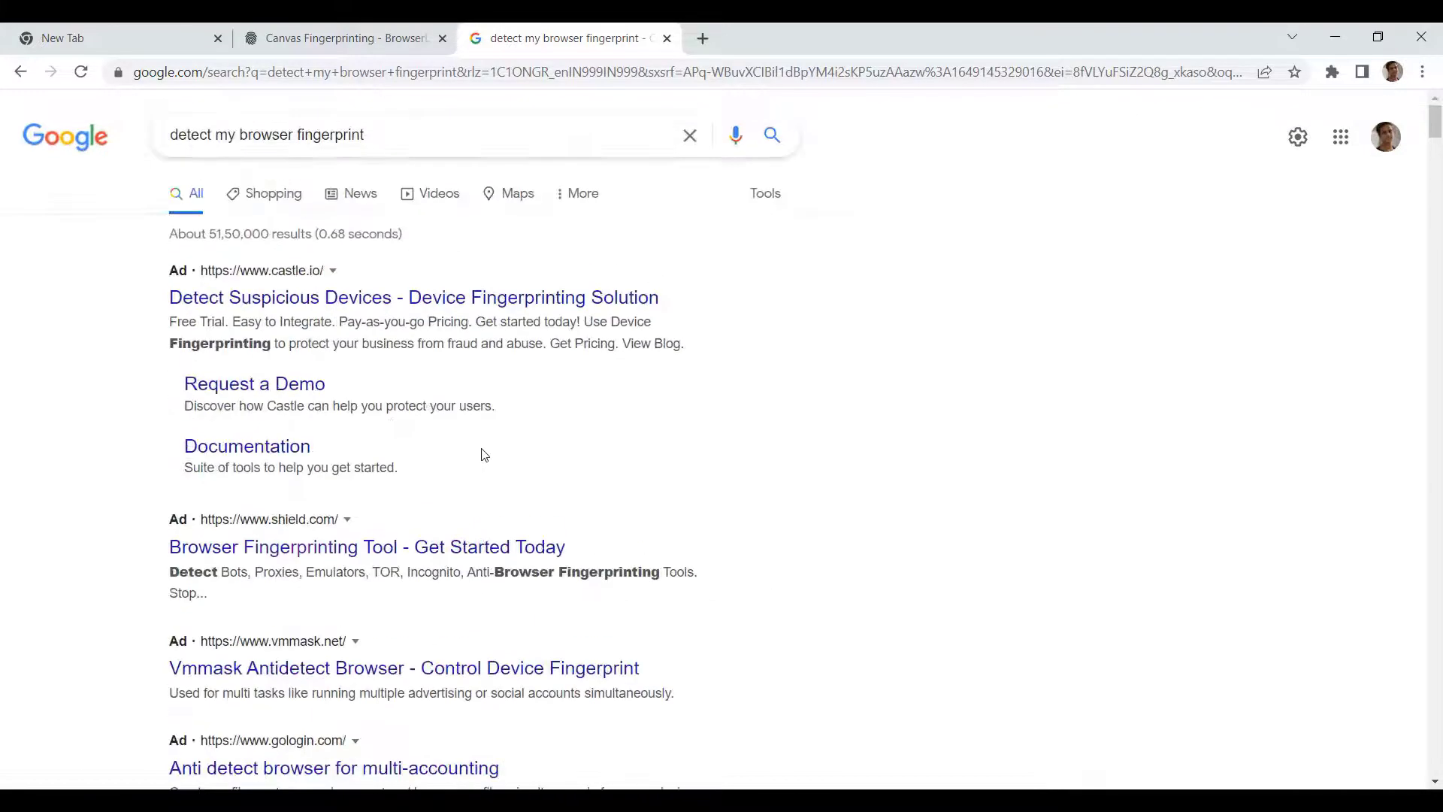
key(alt+Tab)
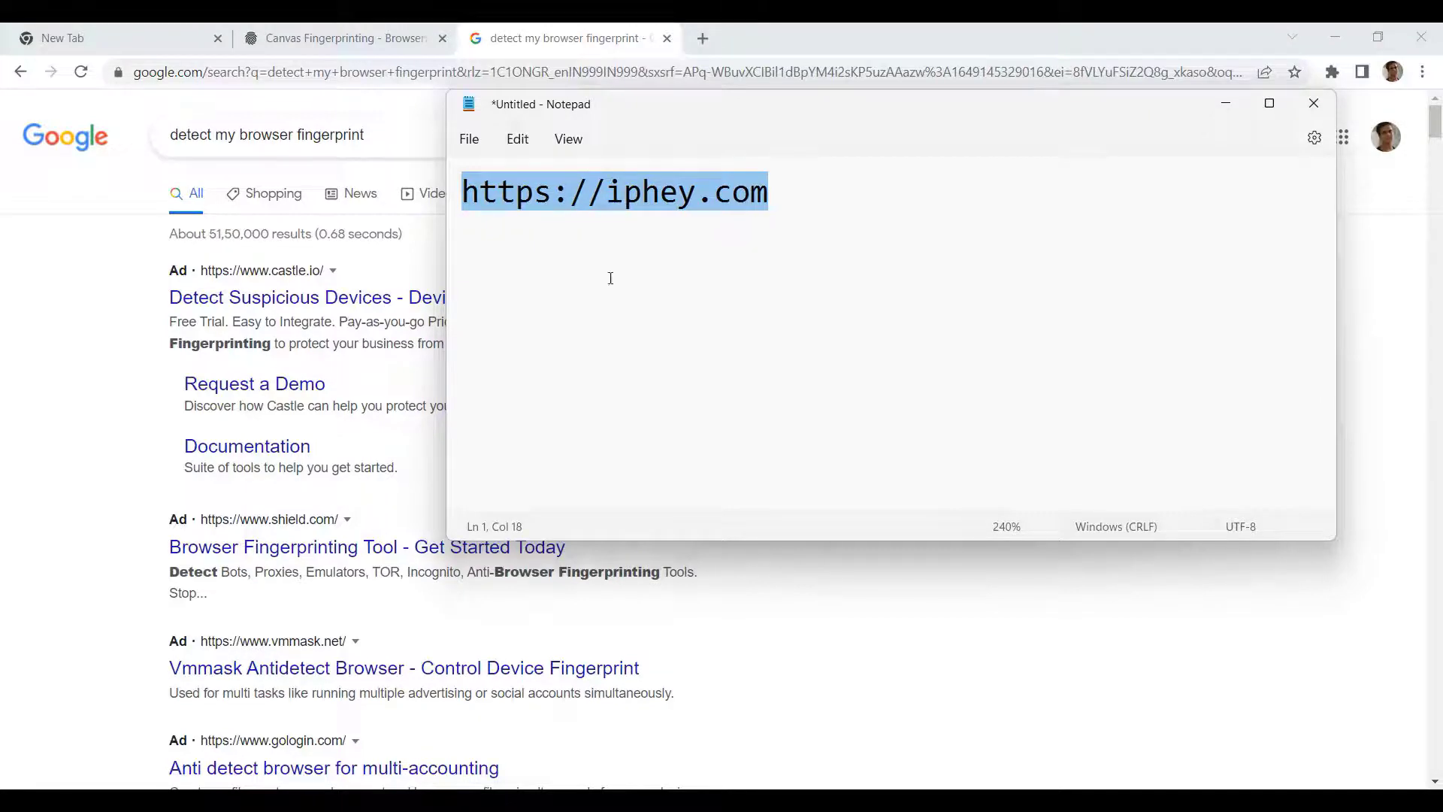
scroll(222, 467, down, 10)
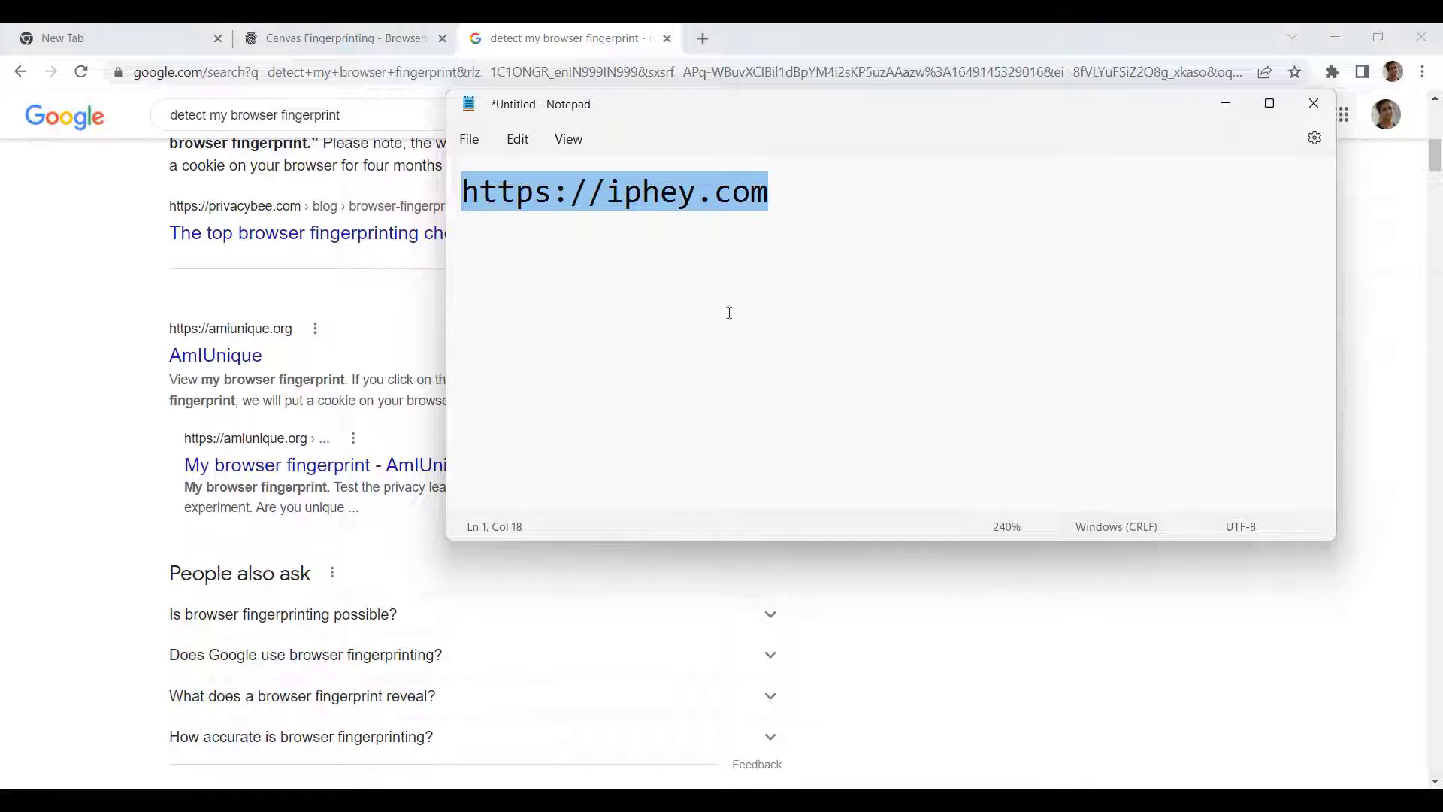
drag(800, 193, 460, 194)
right_click(568, 197)
click(627, 293)
click(703, 39)
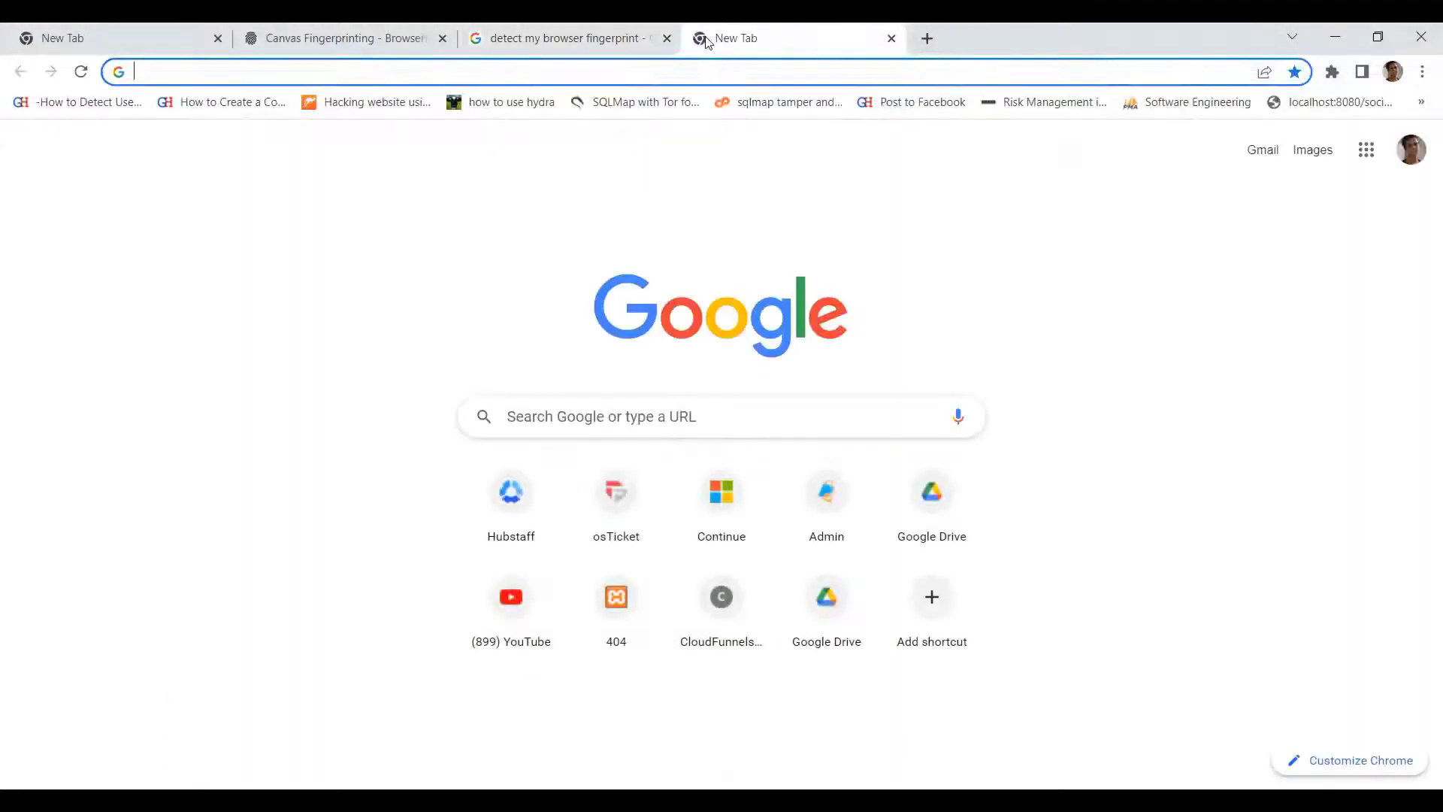
key(ctrl+v)
key(Return)
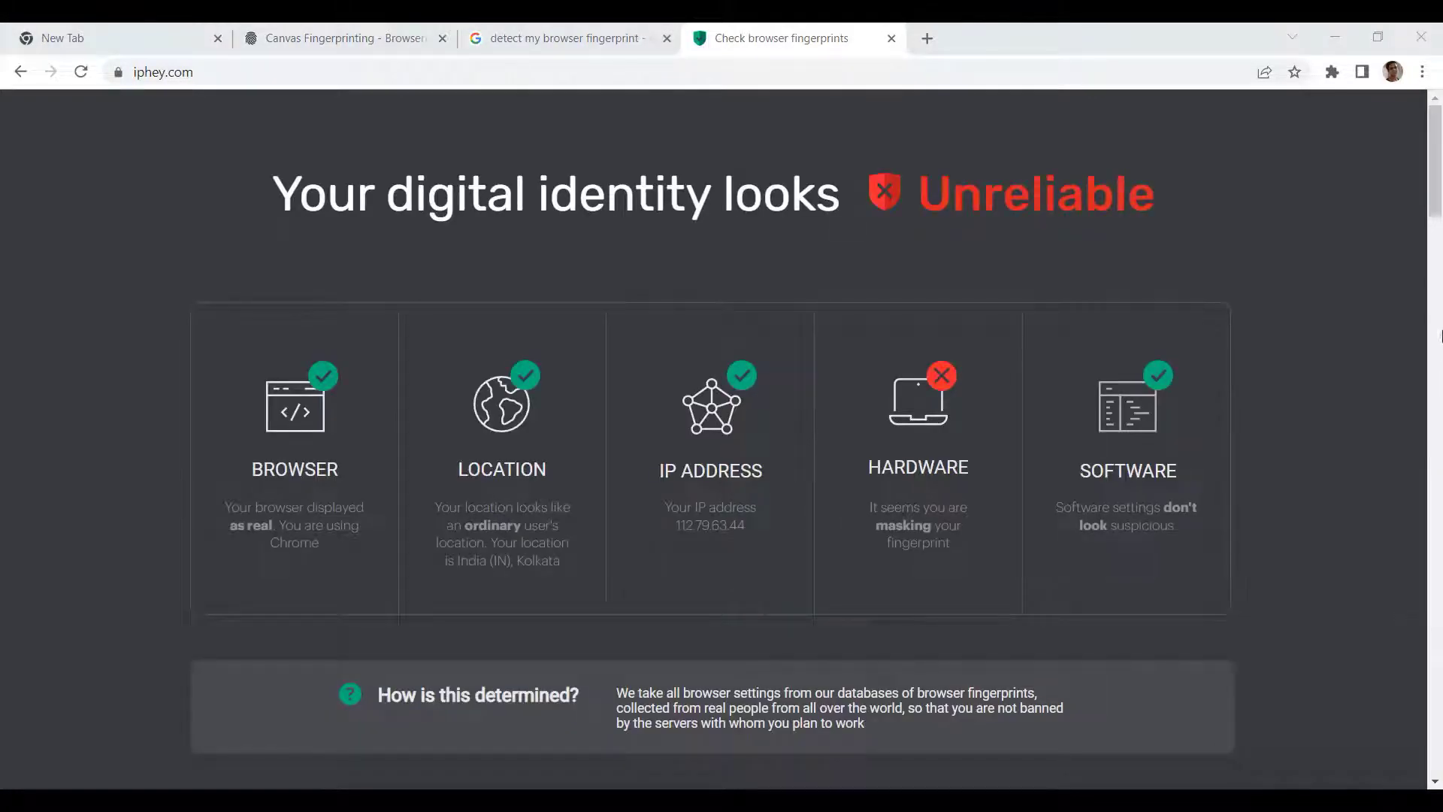
click(503, 411)
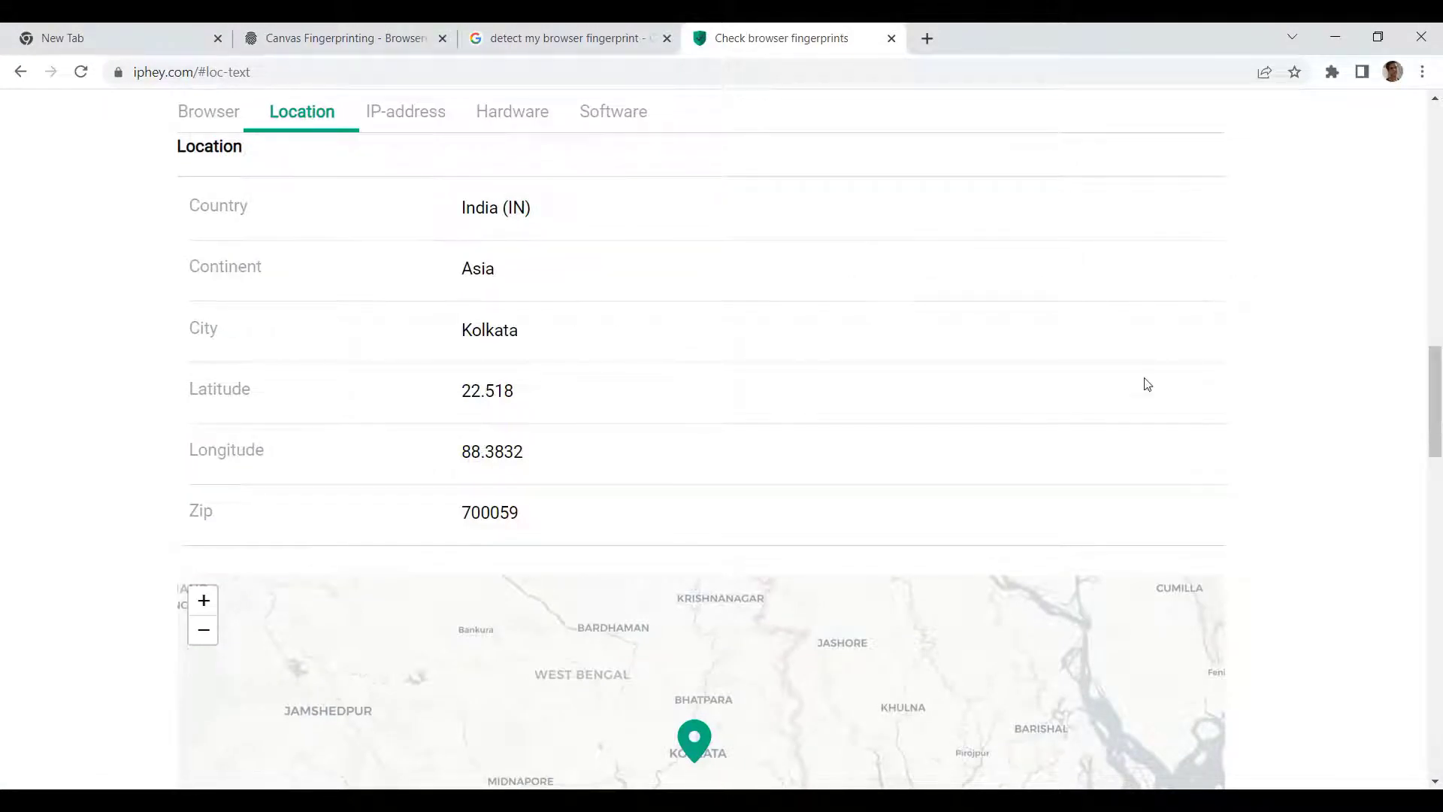
scroll(709, 321, down, 3)
scroll(1313, 420, down, 6)
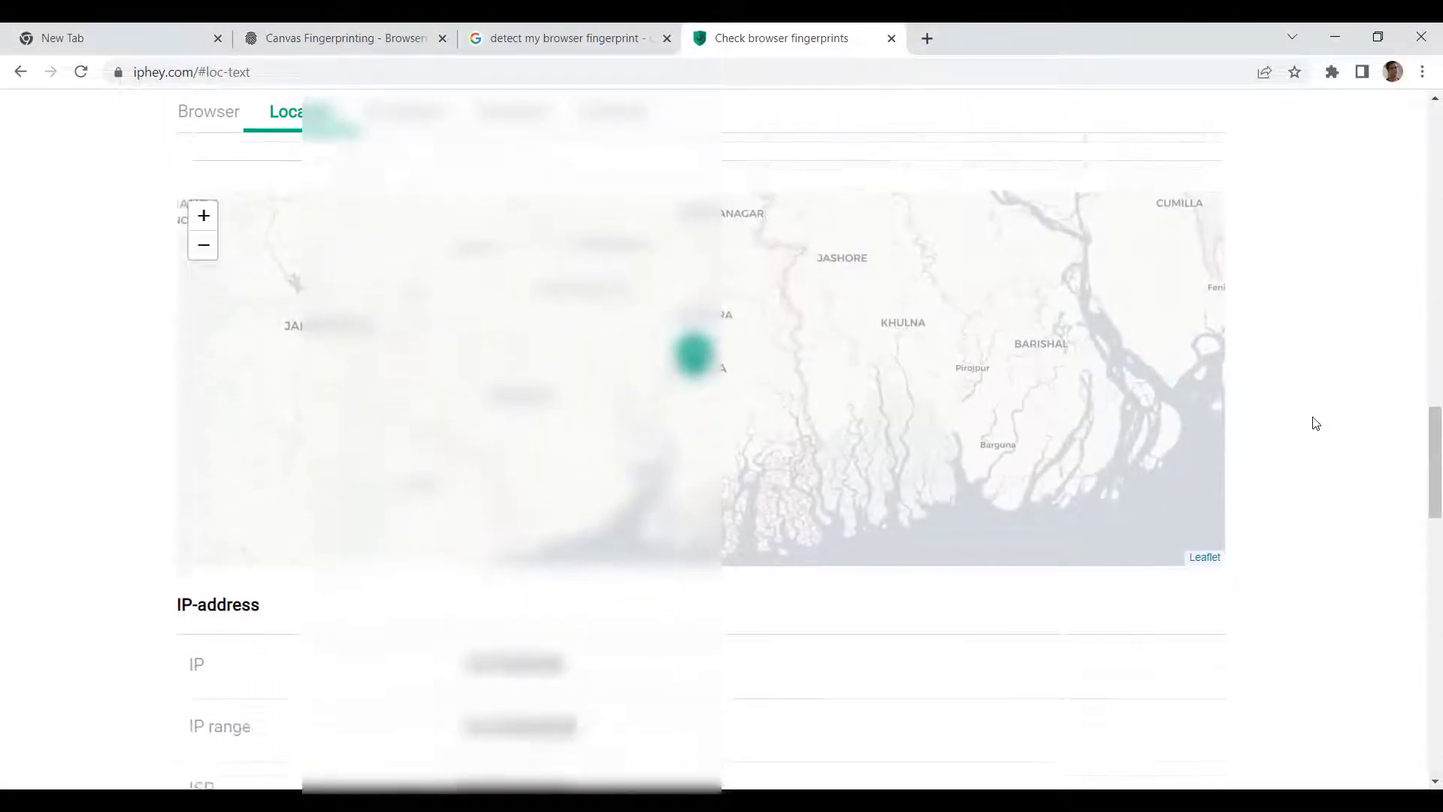
scroll(1312, 420, down, 11)
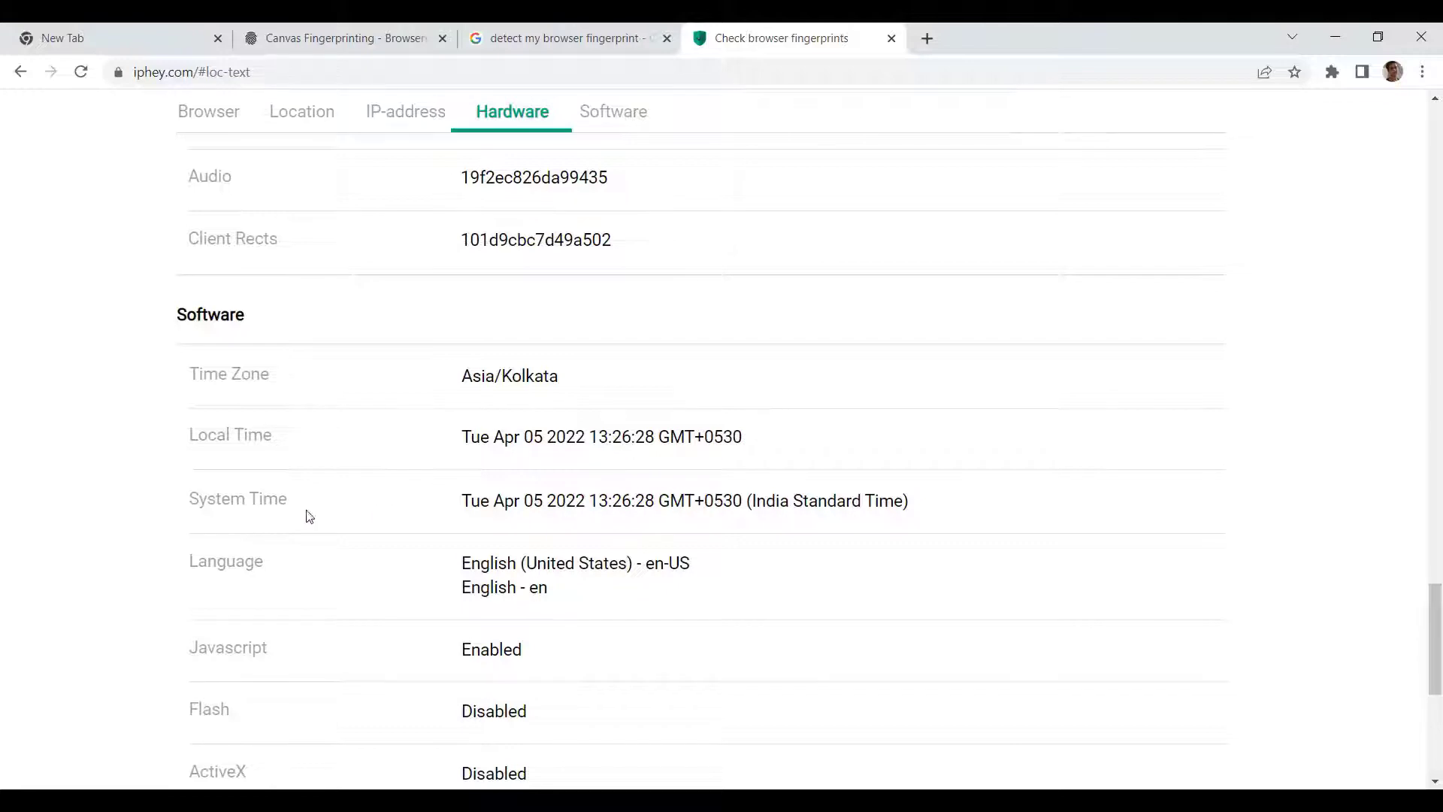
Step: Highlight the System Time and Local Time rows showing Asia/Kolkata
drag(188, 500, 306, 496)
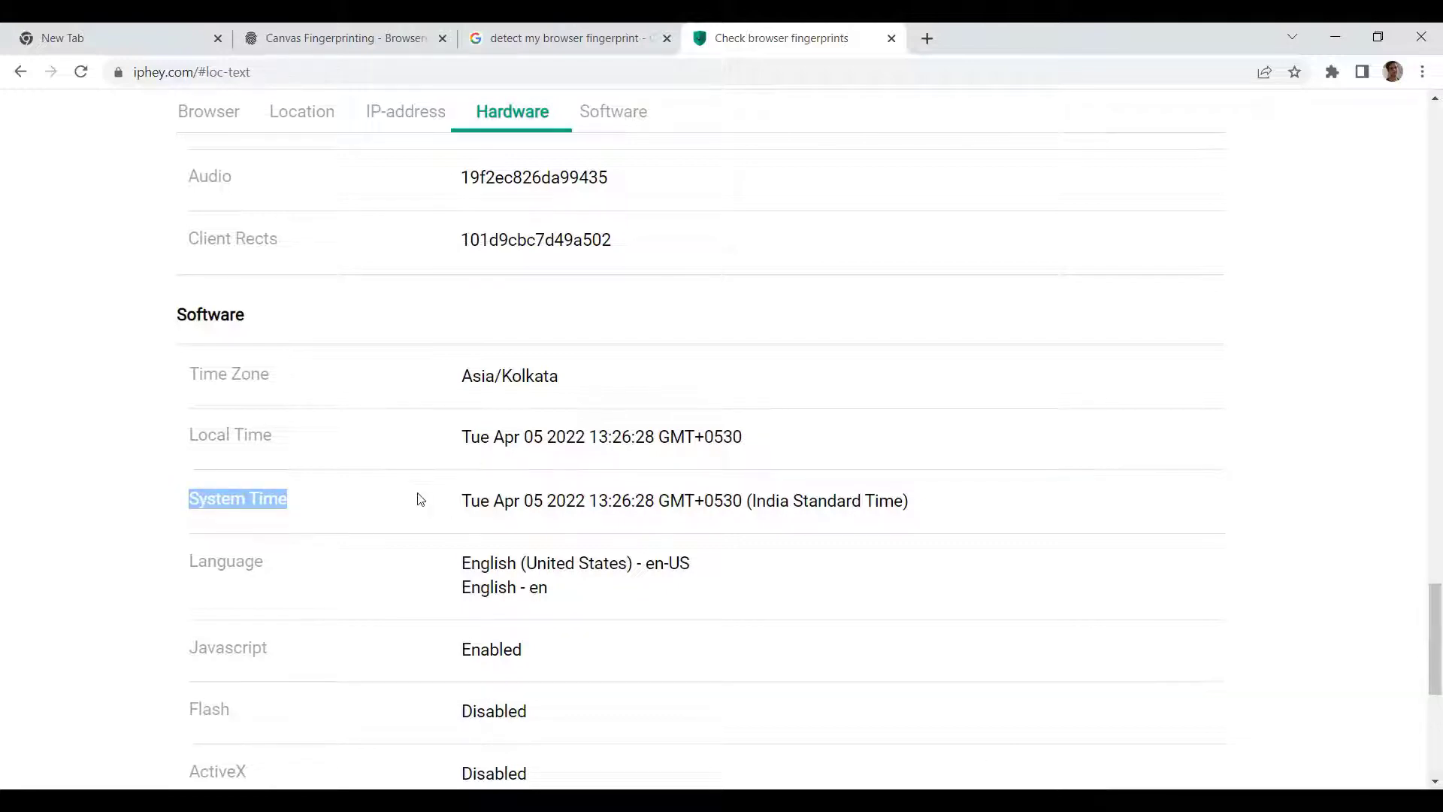
drag(196, 439, 226, 437)
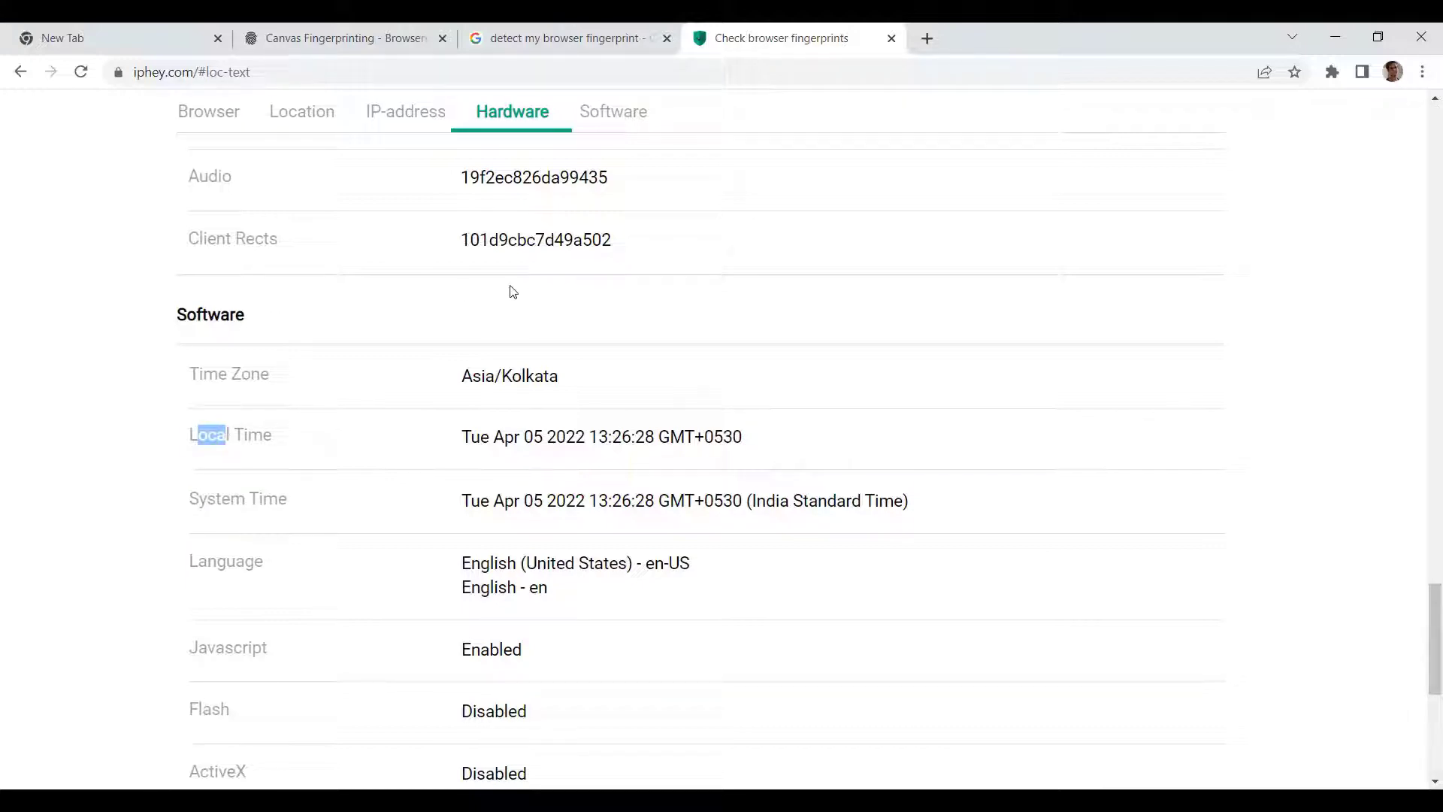
scroll(513, 292, up, 9)
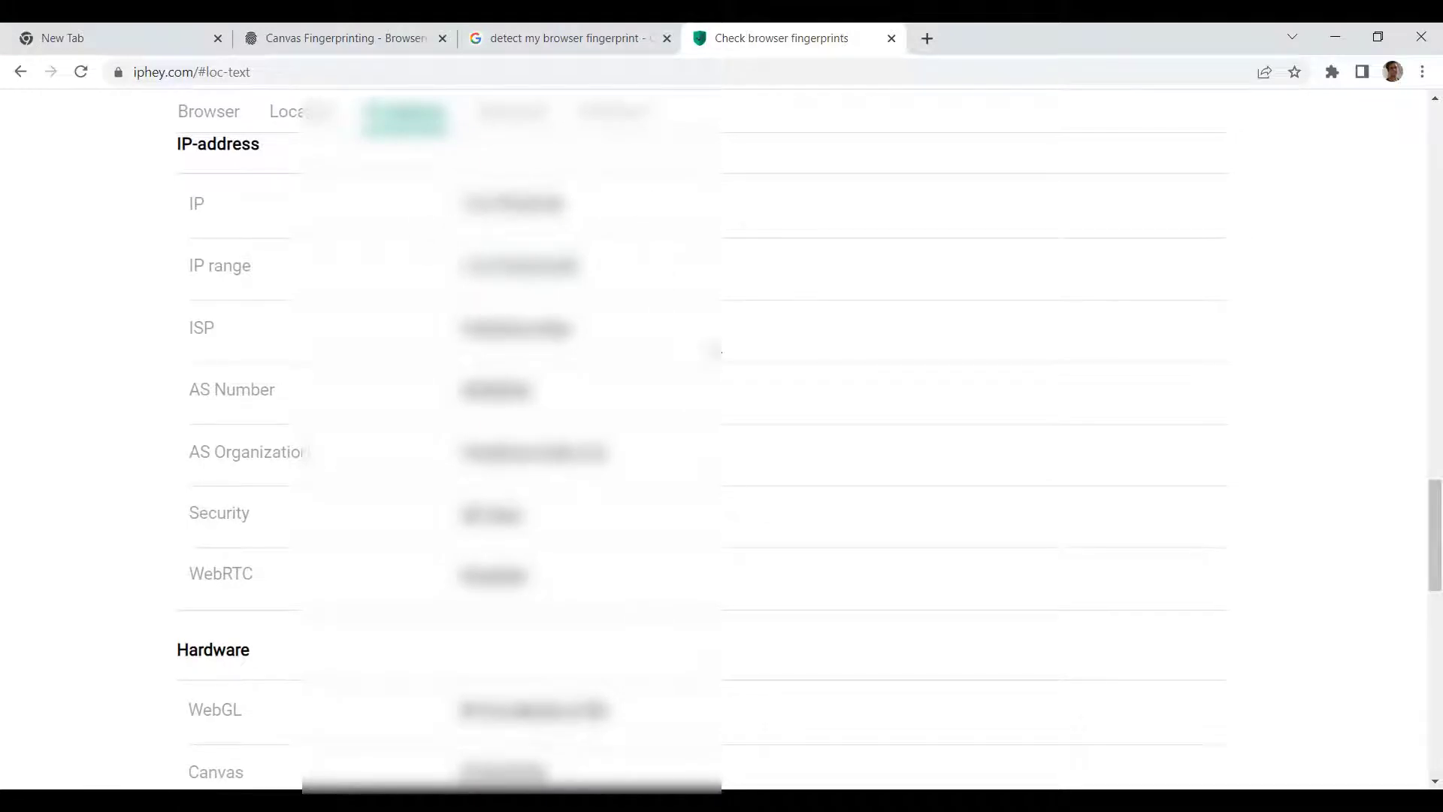
scroll(716, 351, down, 9)
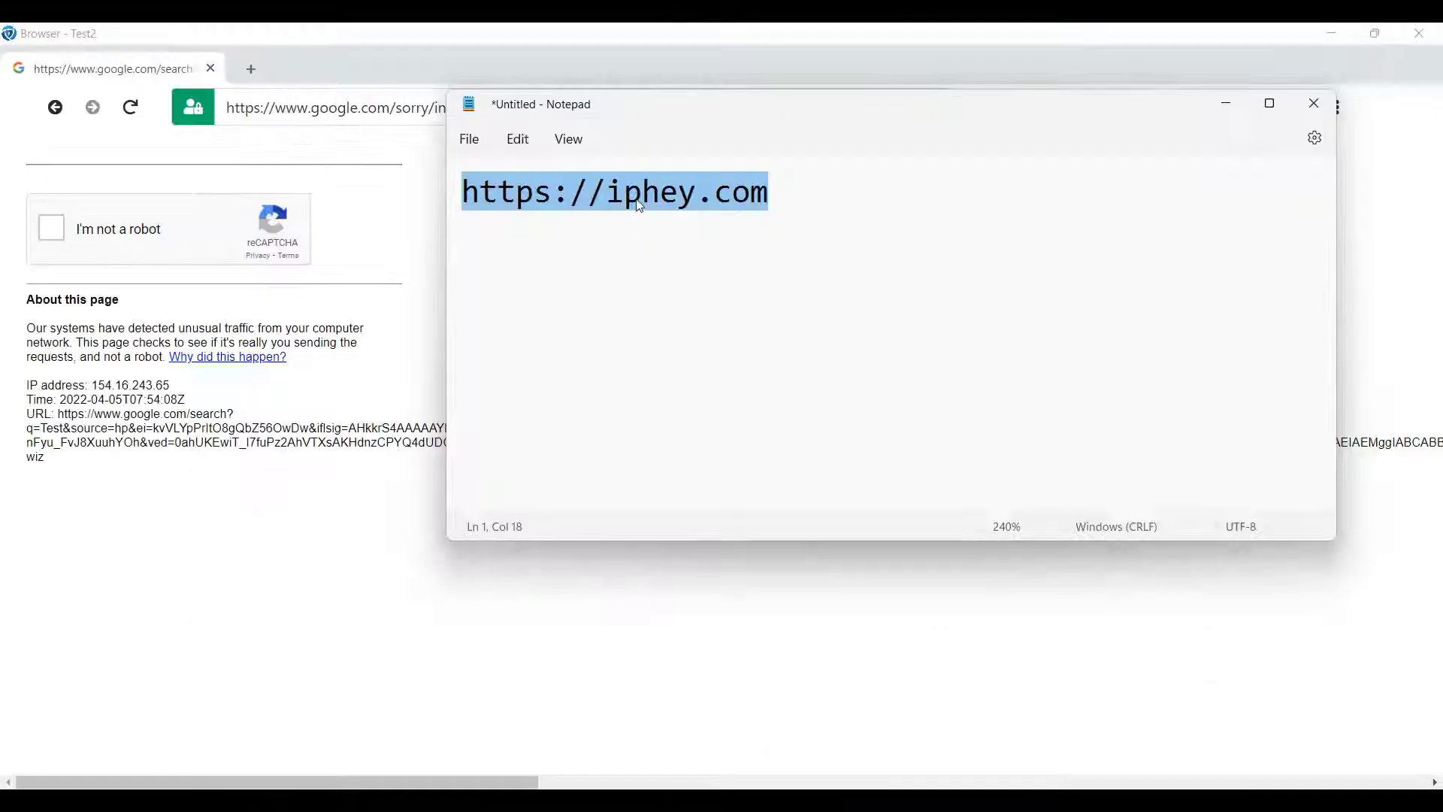
Step: Load iphey.com in the Test2 profile window and scroll to its details
right_click(641, 197)
click(699, 292)
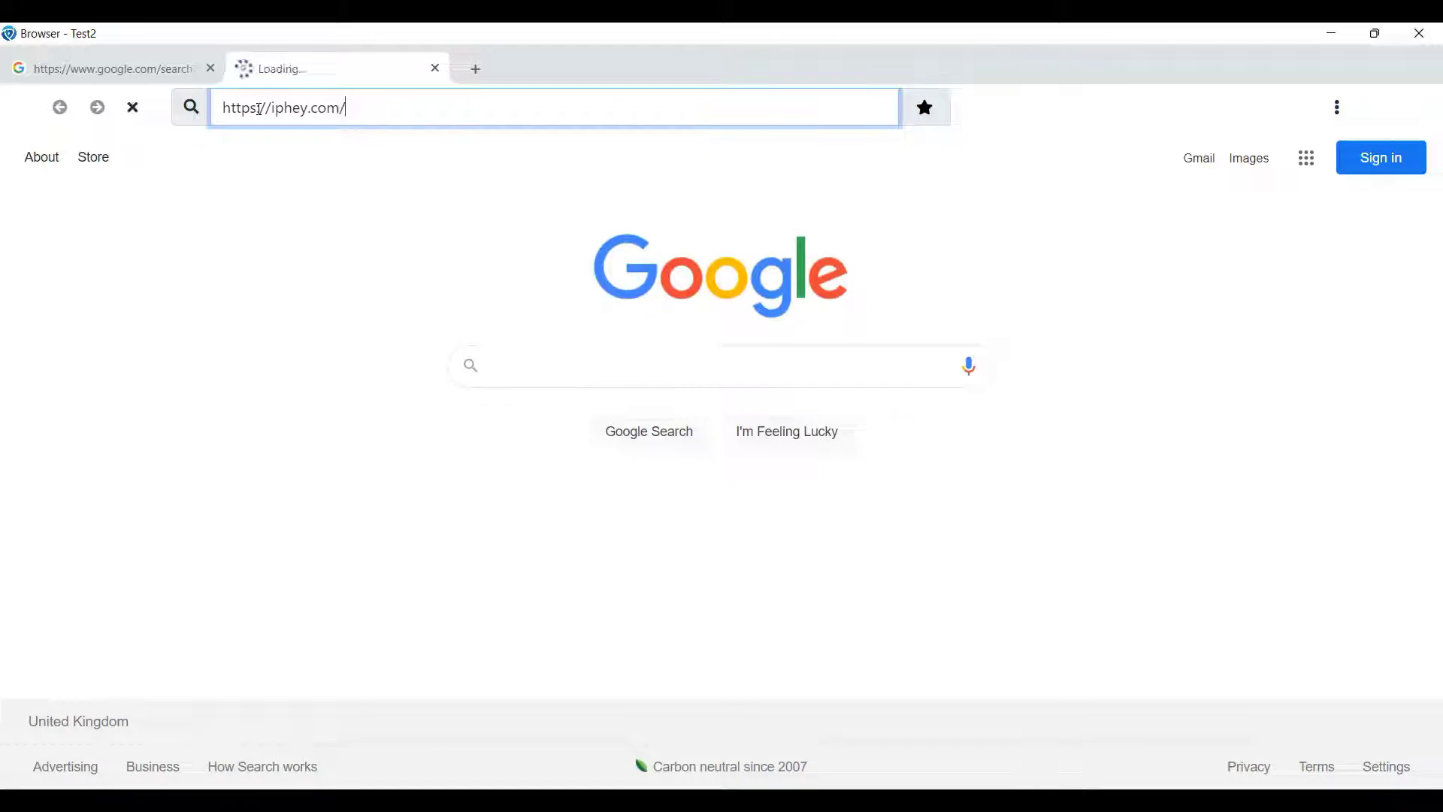
key(Return)
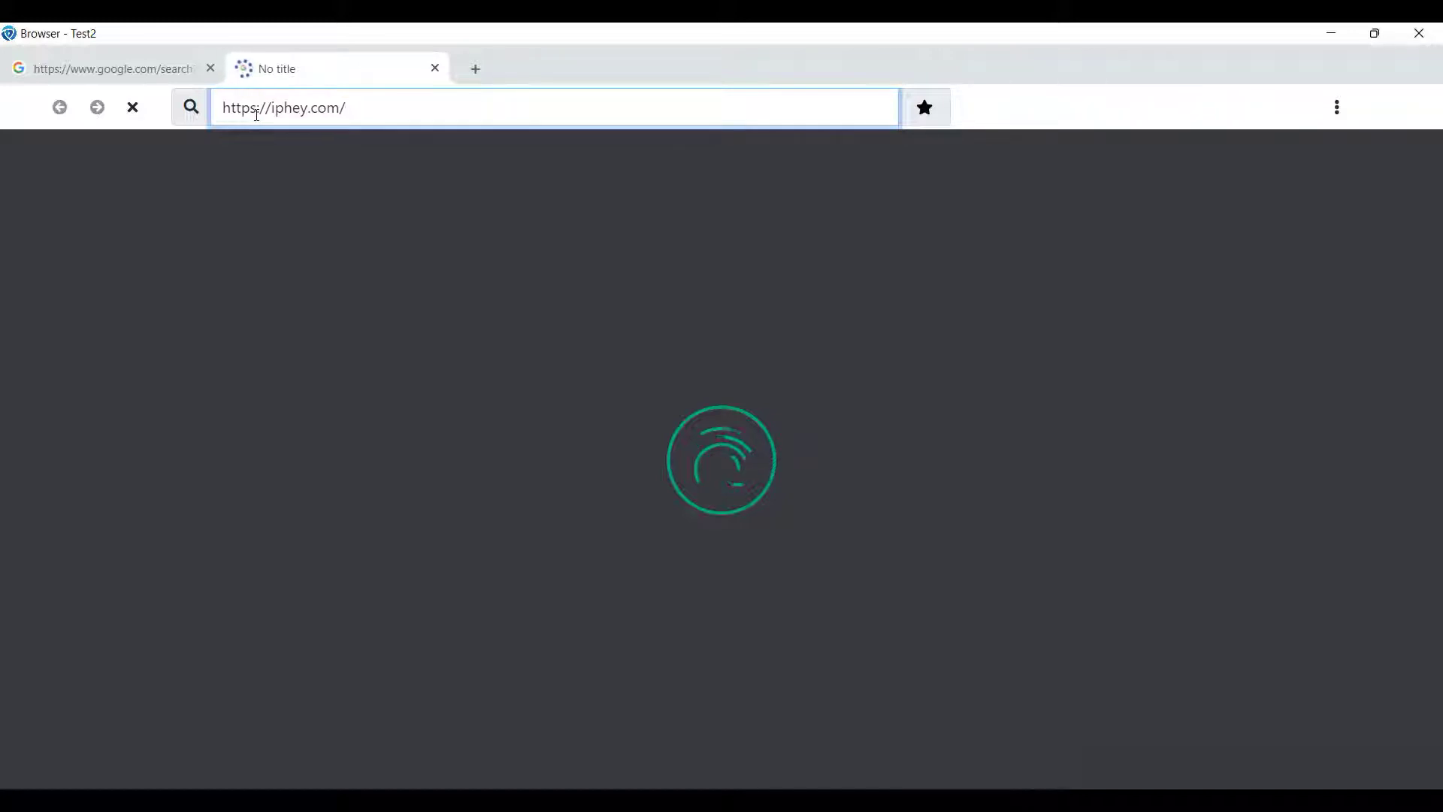
scroll(866, 391, down, 7)
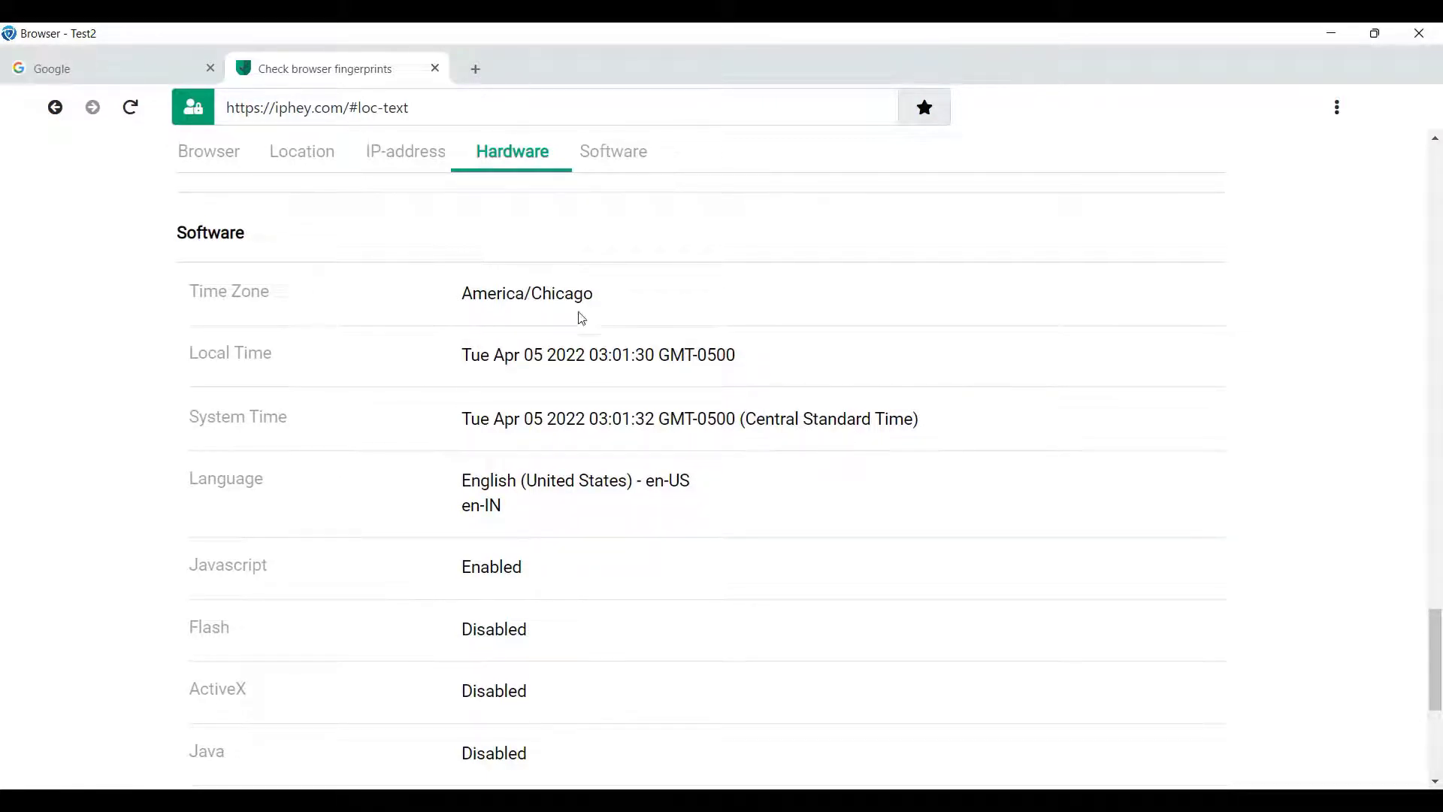
Step: Highlight GMT-0500 local time, India Standard system time, and the America/Chicago time zone
drag(664, 355, 744, 363)
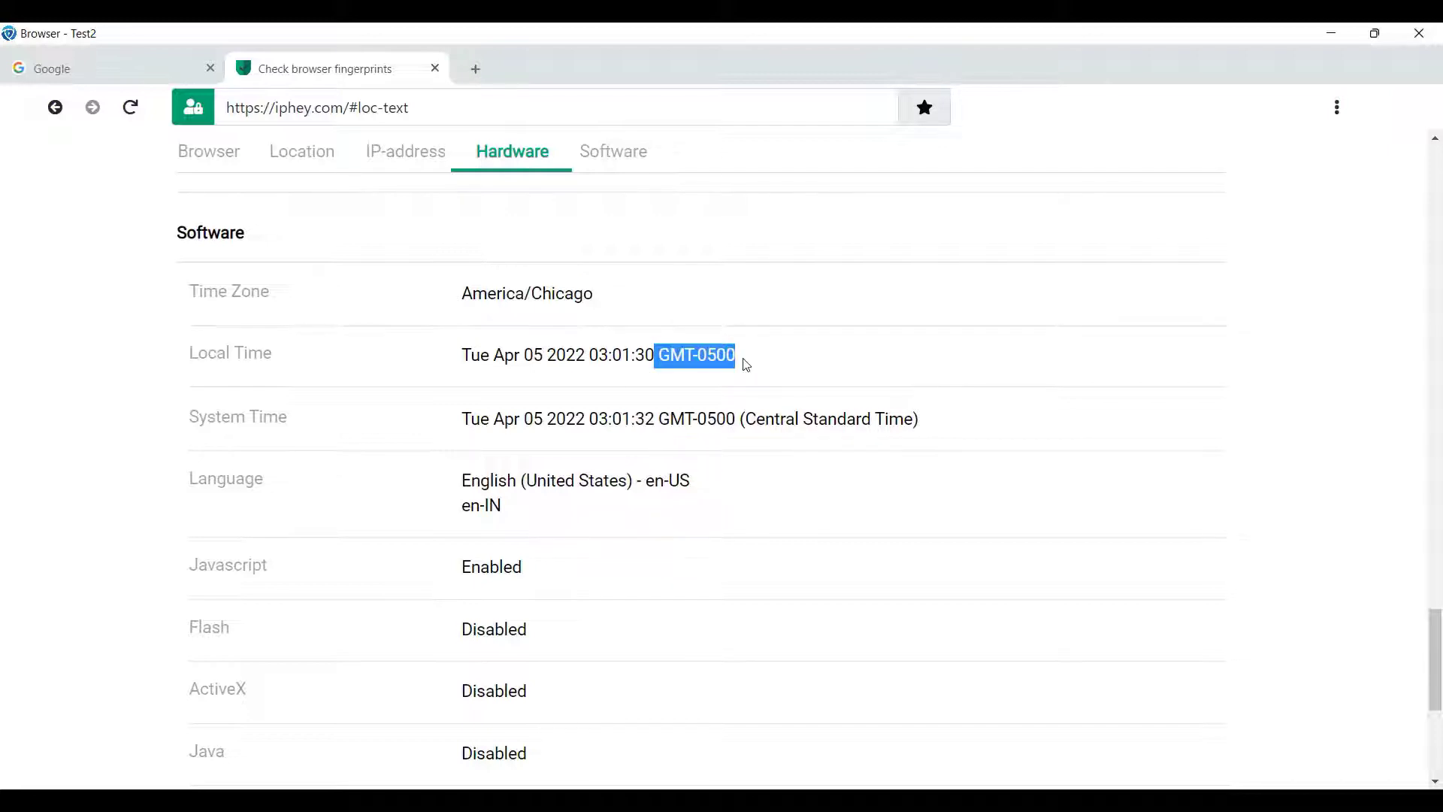
click(667, 421)
drag(670, 514, 909, 514)
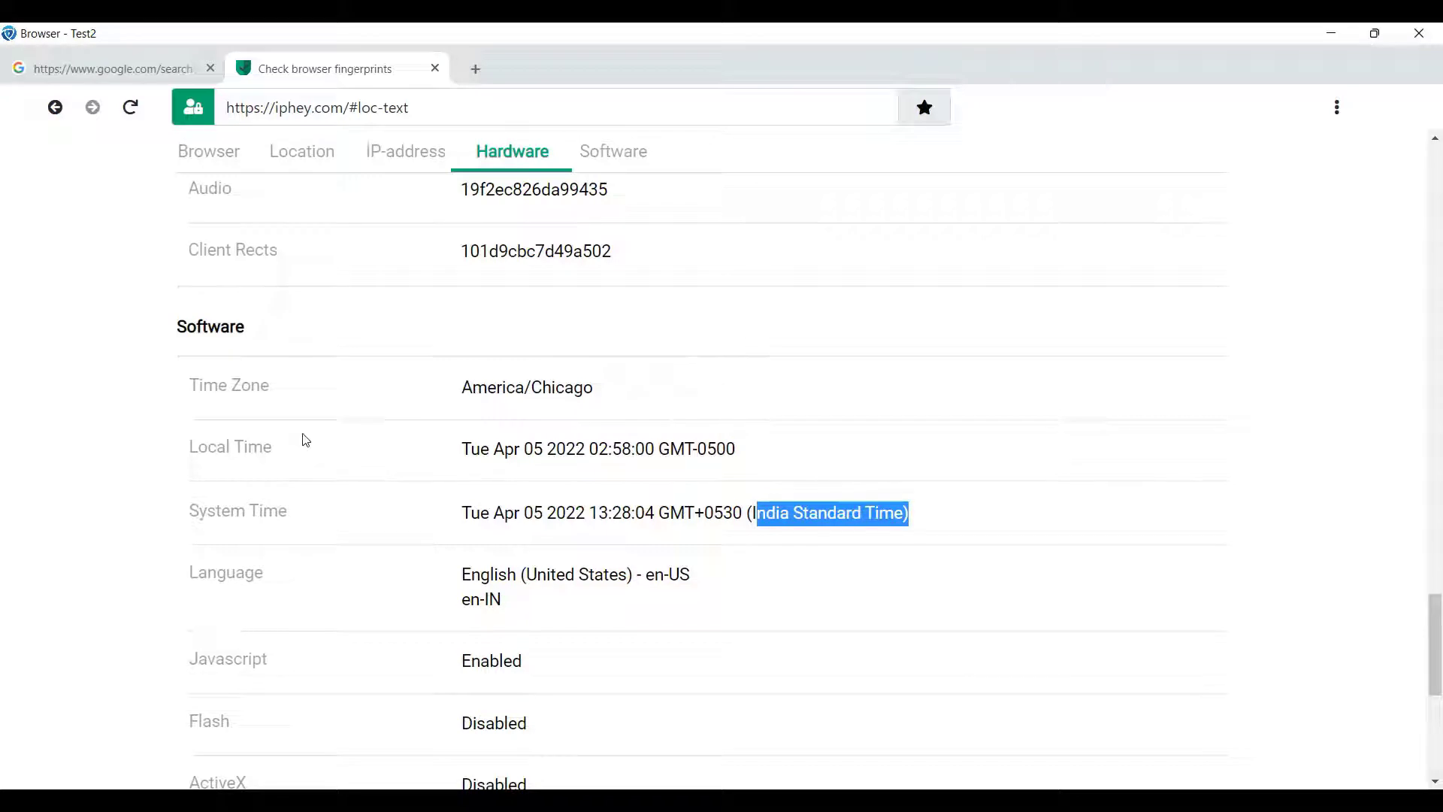
drag(463, 390, 597, 396)
click(210, 413)
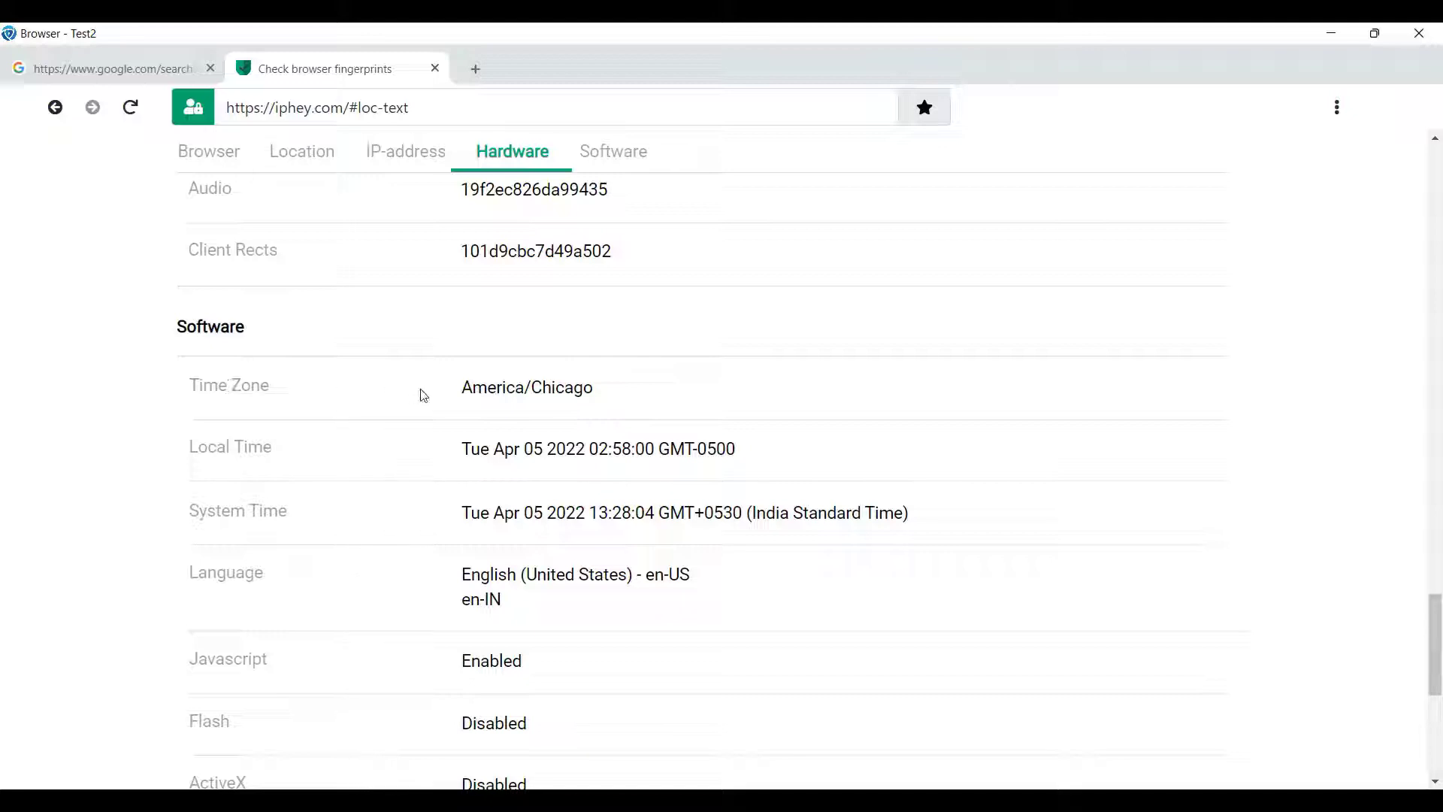
drag(451, 390, 642, 397)
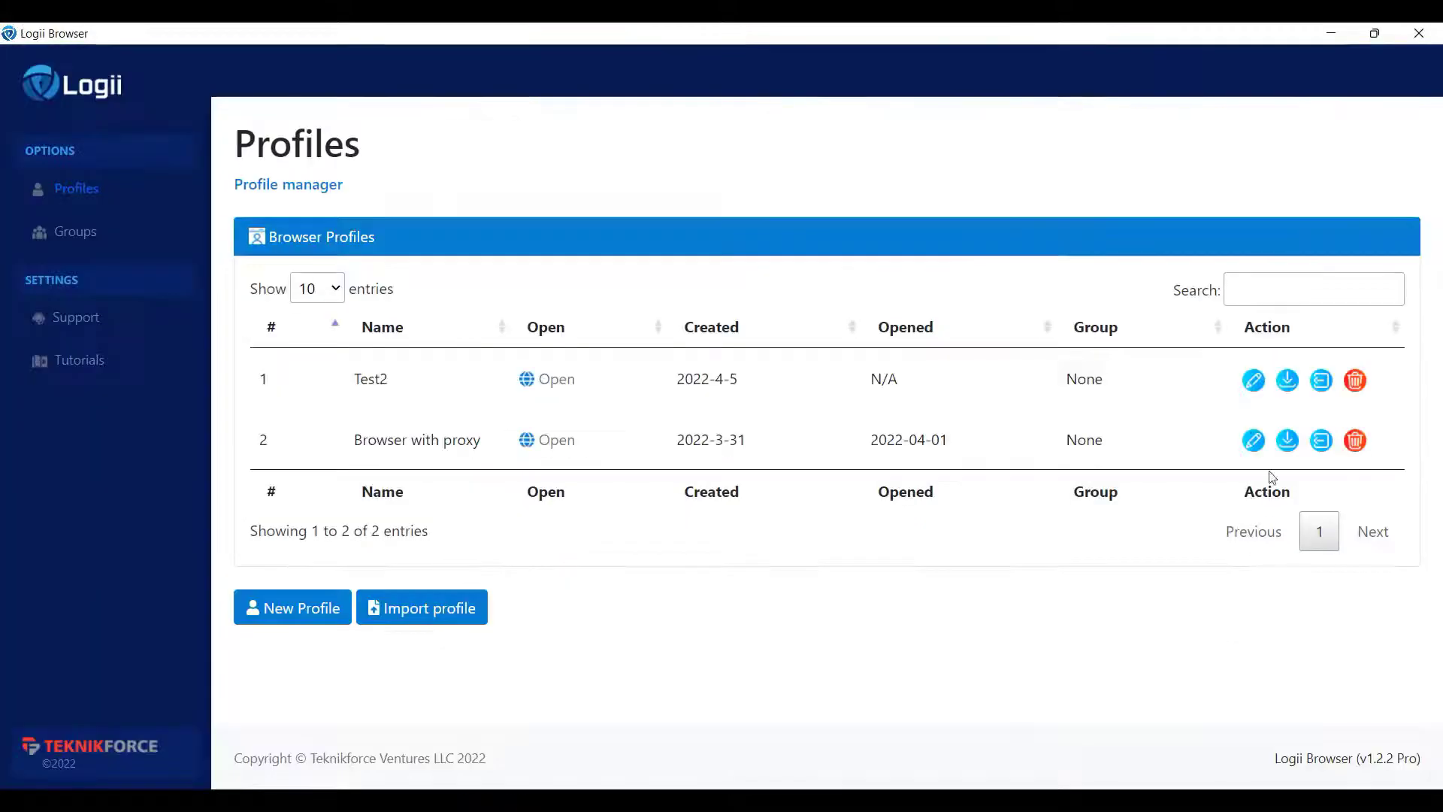
Step: Override Test2's timezone to Central Standard Time (America/Chicago) and save the profile
click(1253, 380)
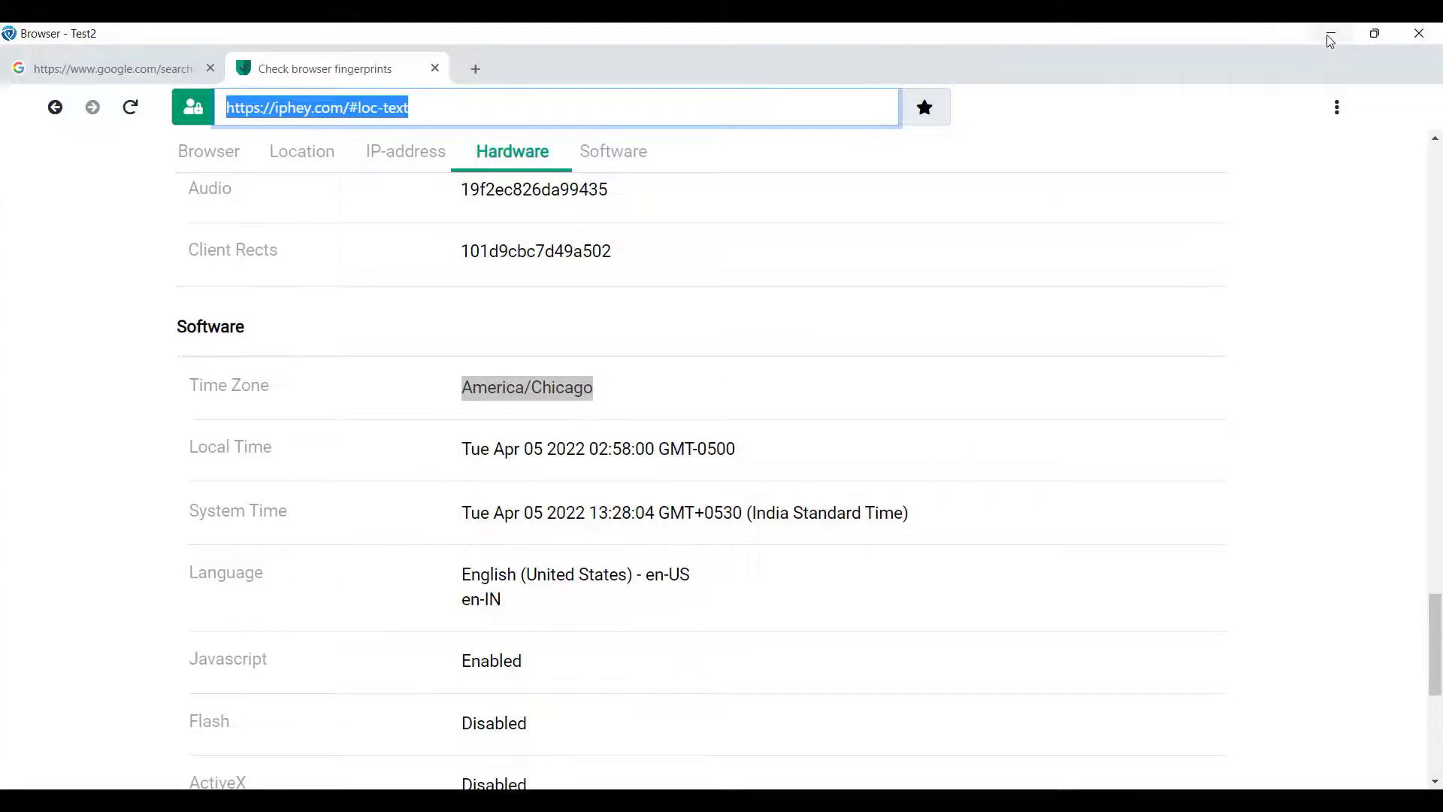
click(1329, 35)
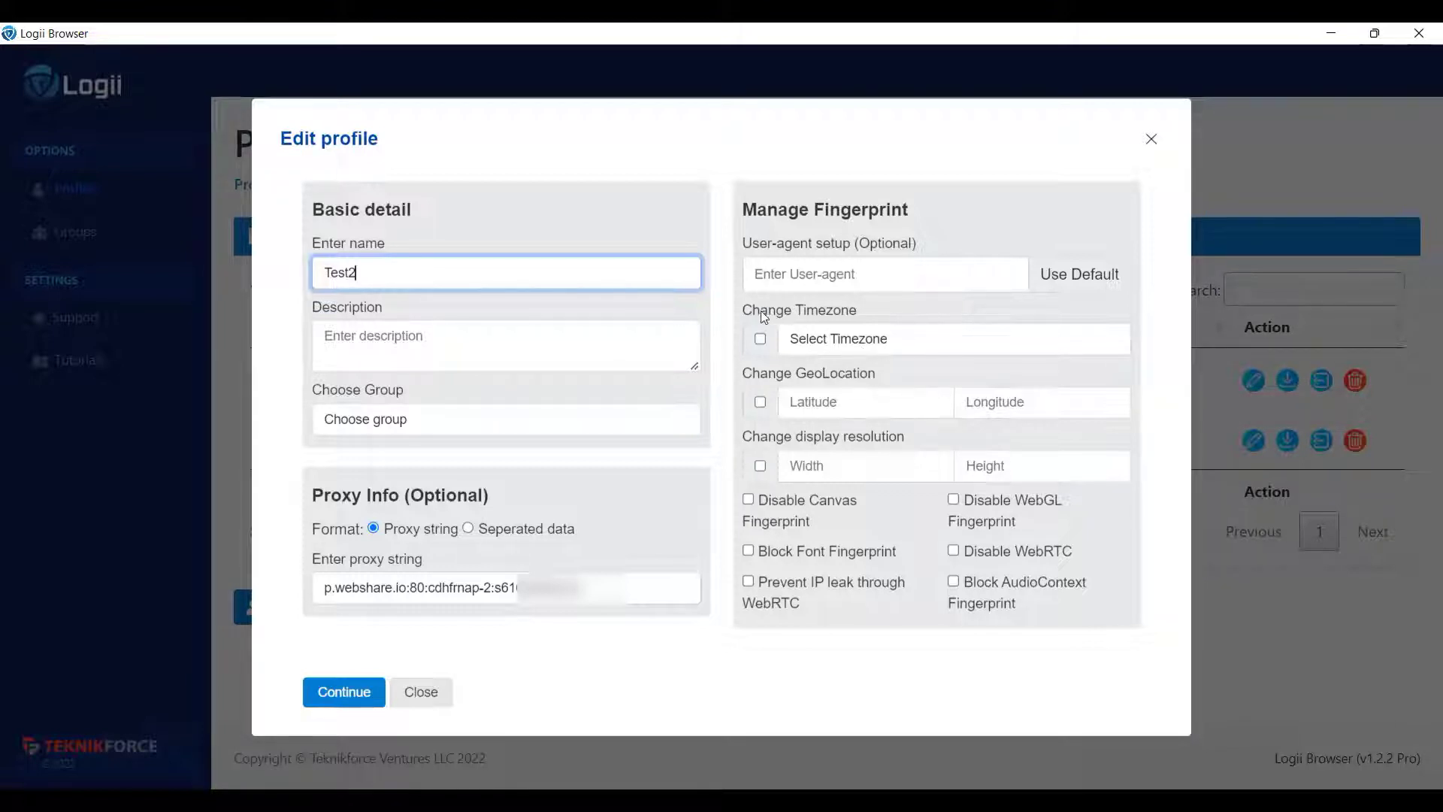
click(760, 338)
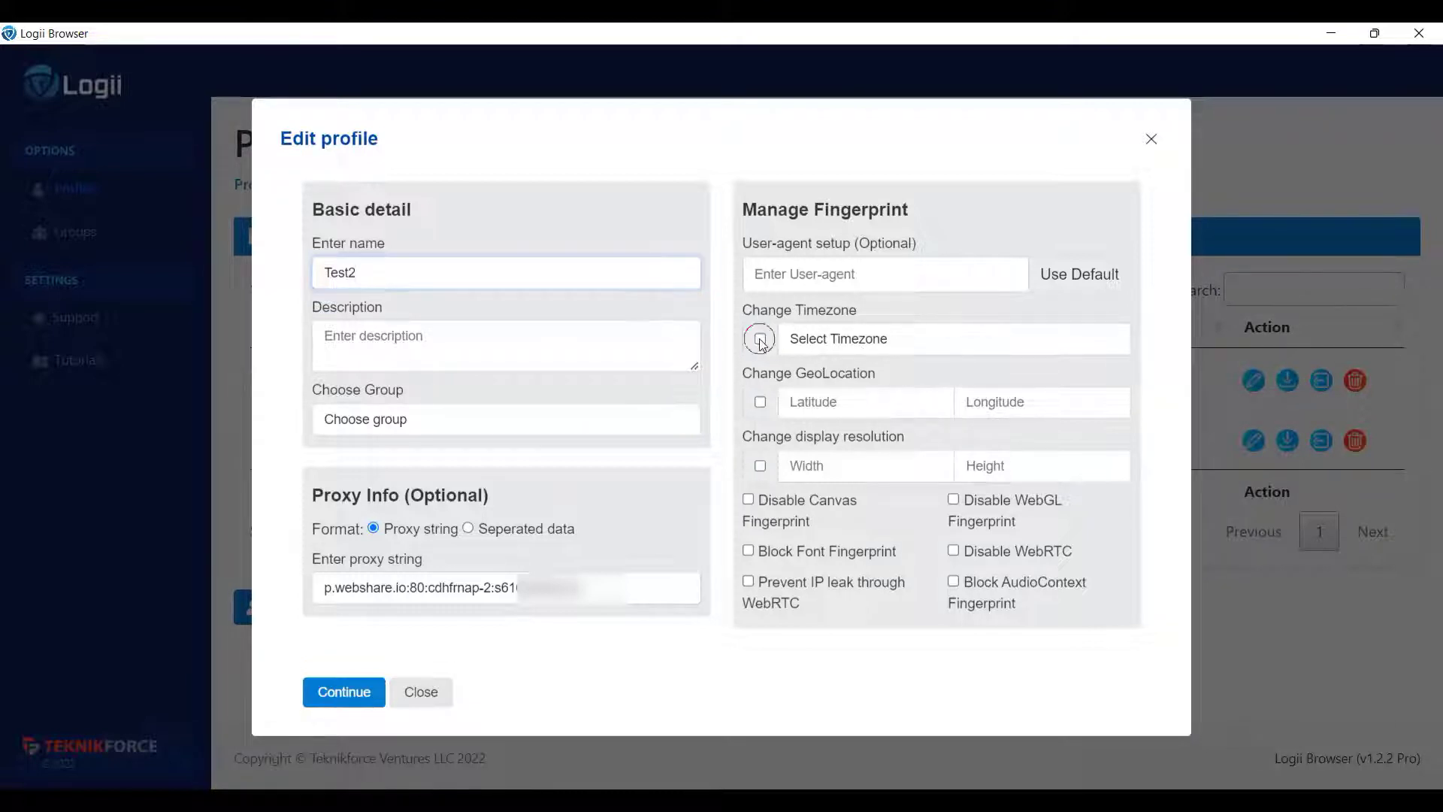
click(843, 340)
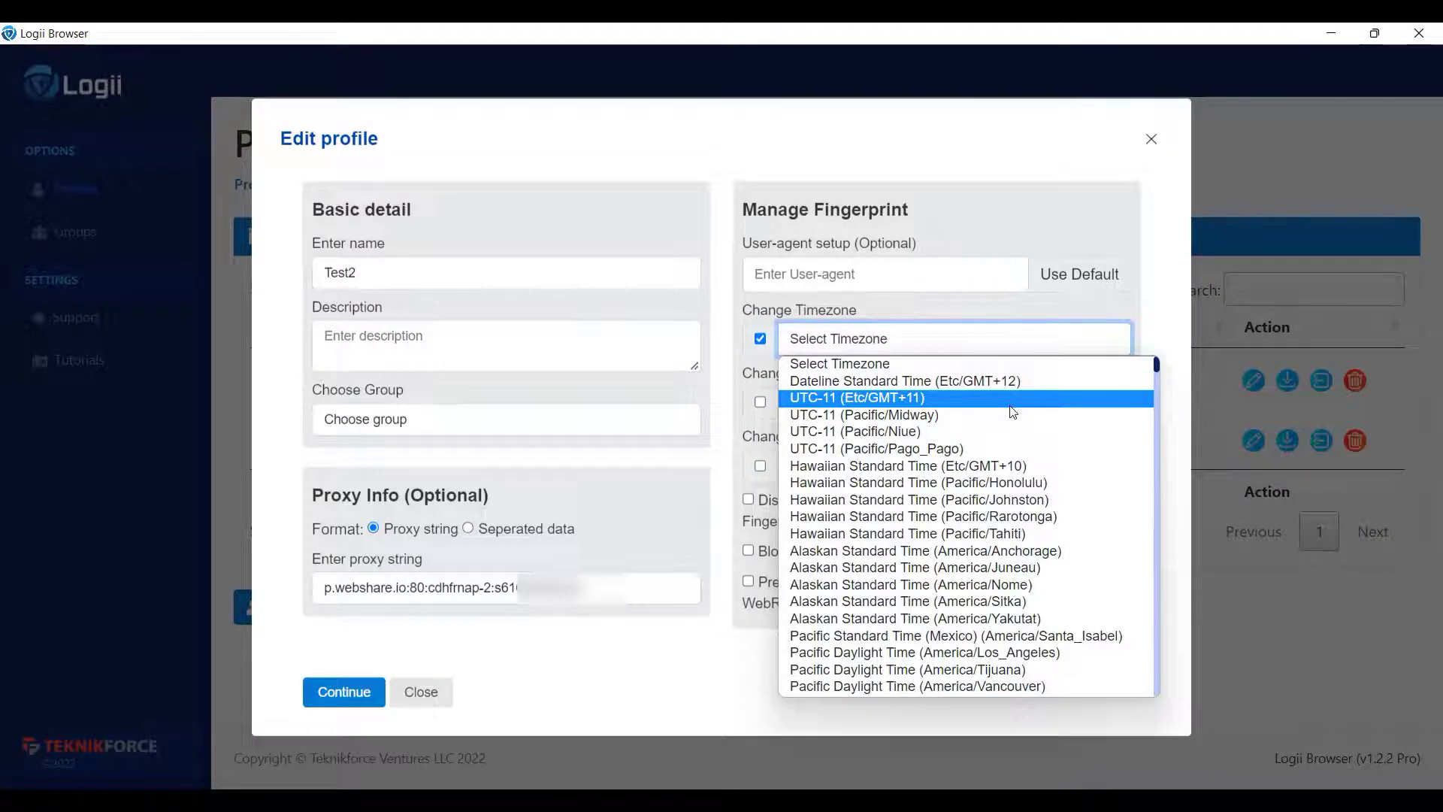
scroll(1013, 412, down, 8)
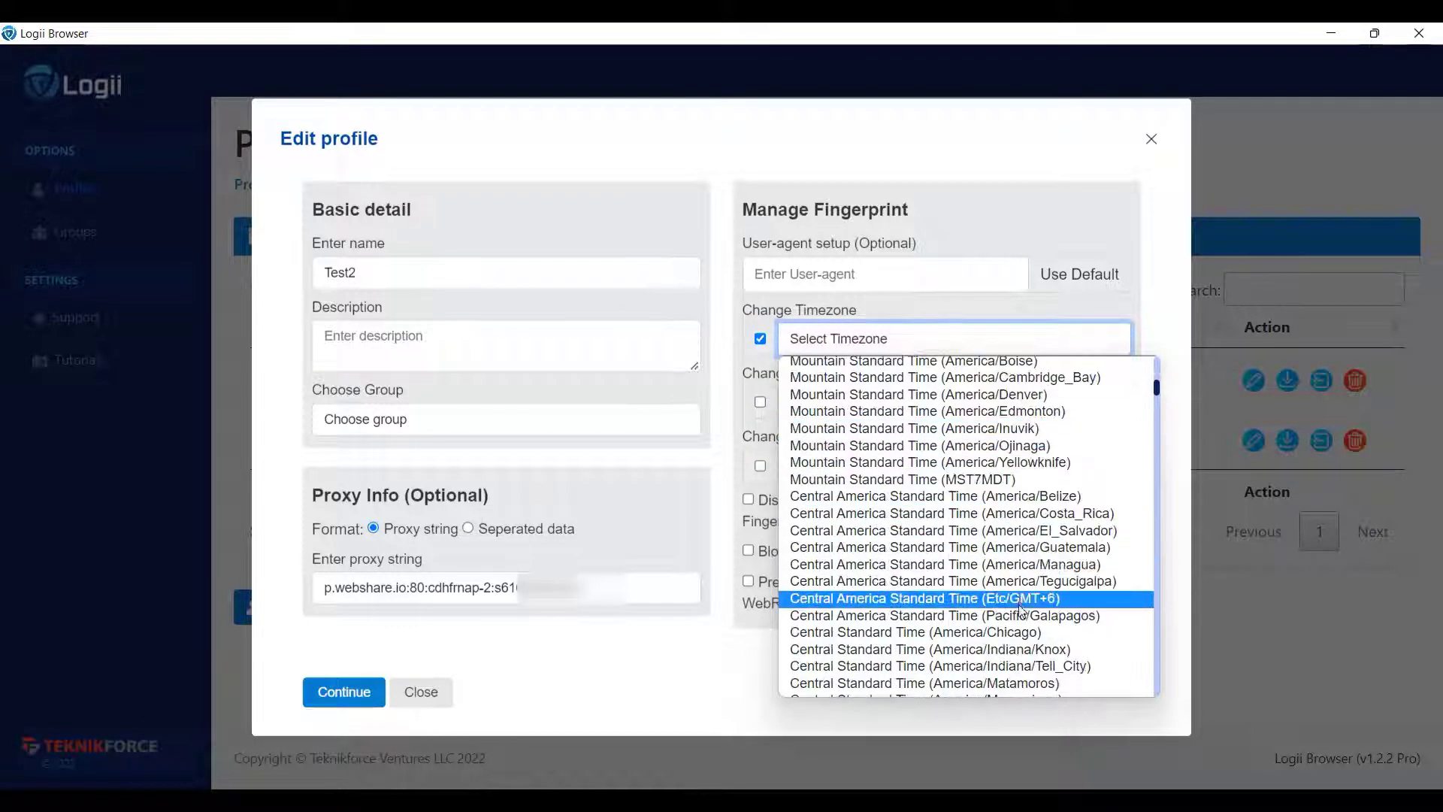
click(1021, 632)
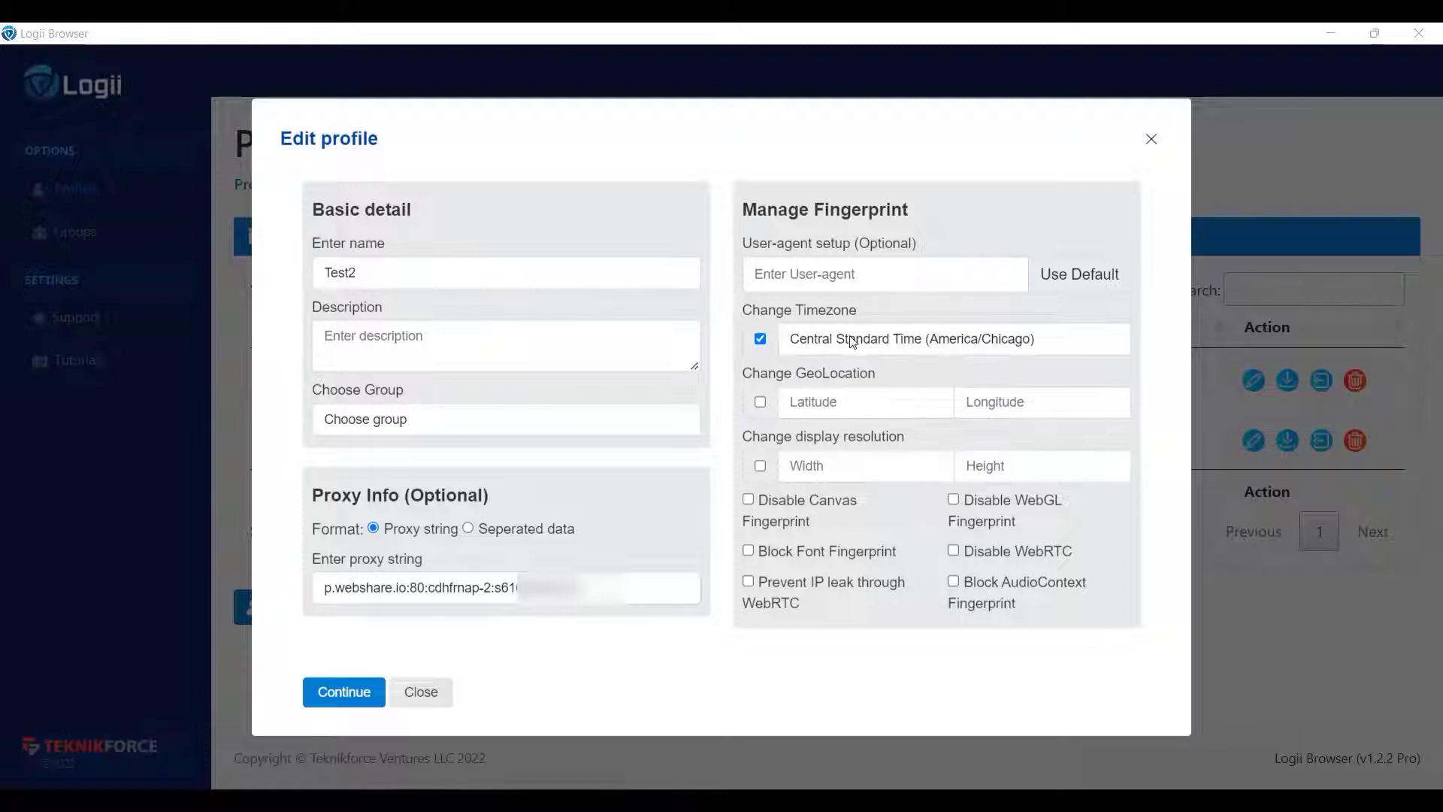
click(345, 697)
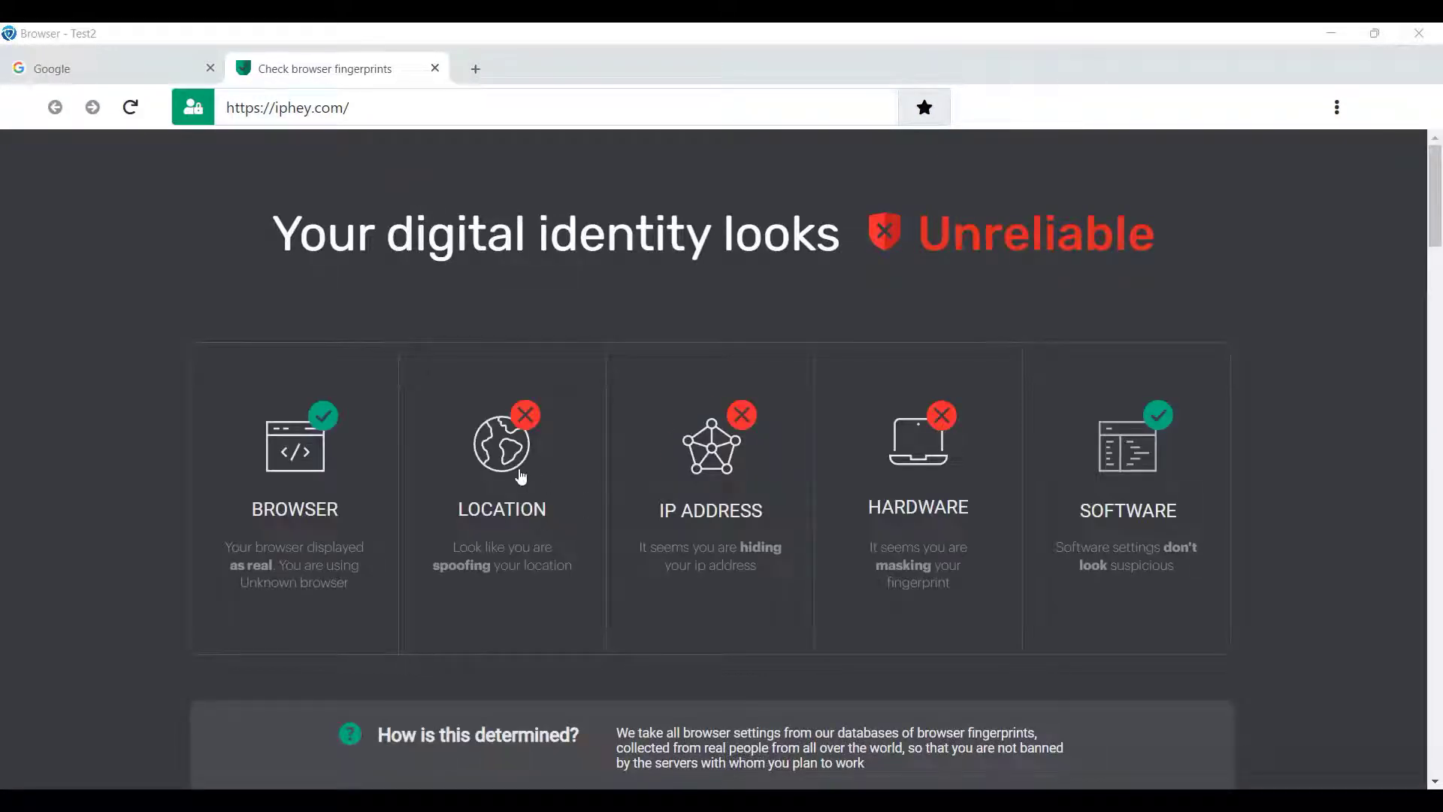
Step: Confirm iphey's Local and System Time both read GMT-0500, then bring Chrome forward
click(521, 476)
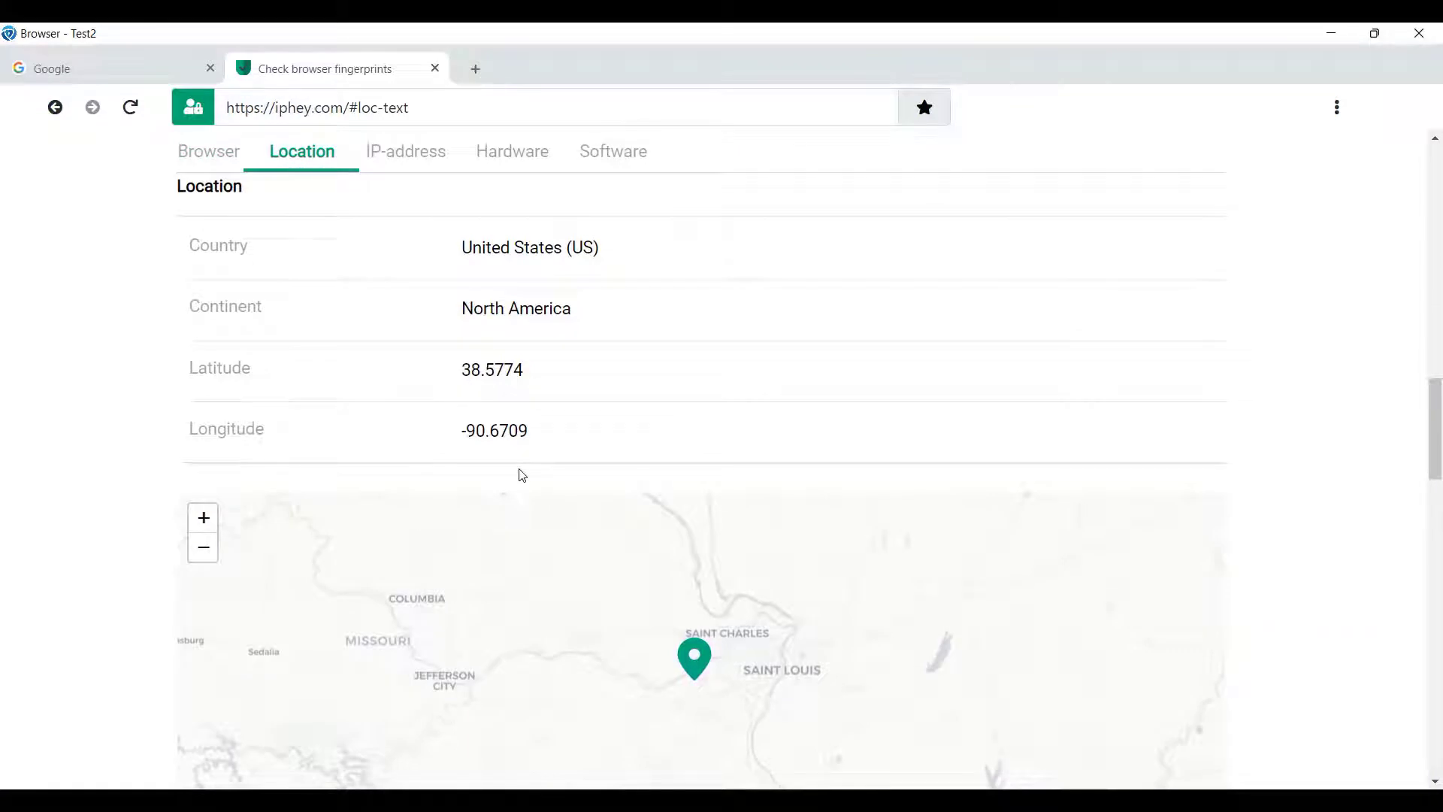
scroll(522, 477, down, 15)
scroll(522, 474, down, 2)
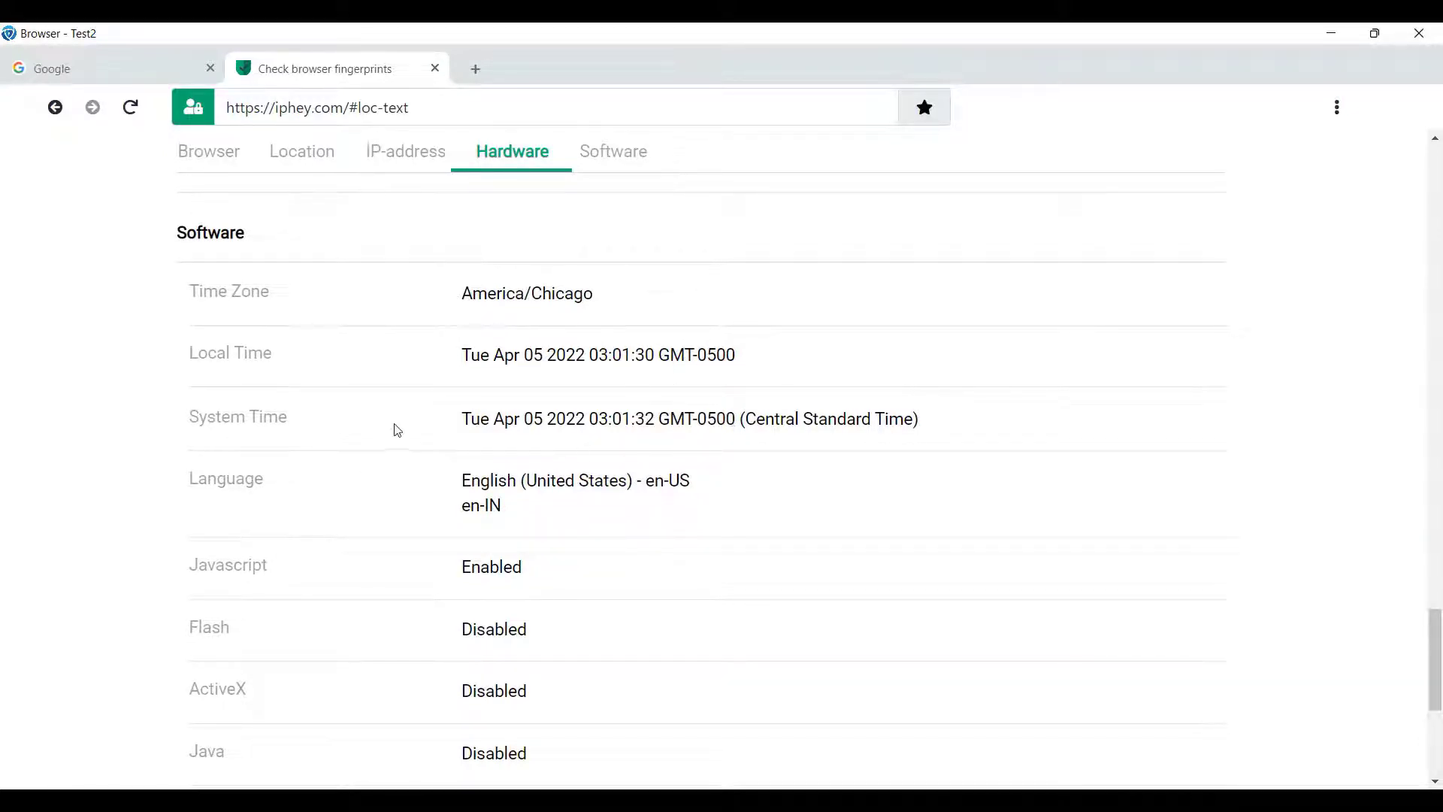
drag(737, 355, 654, 357)
drag(664, 420, 716, 420)
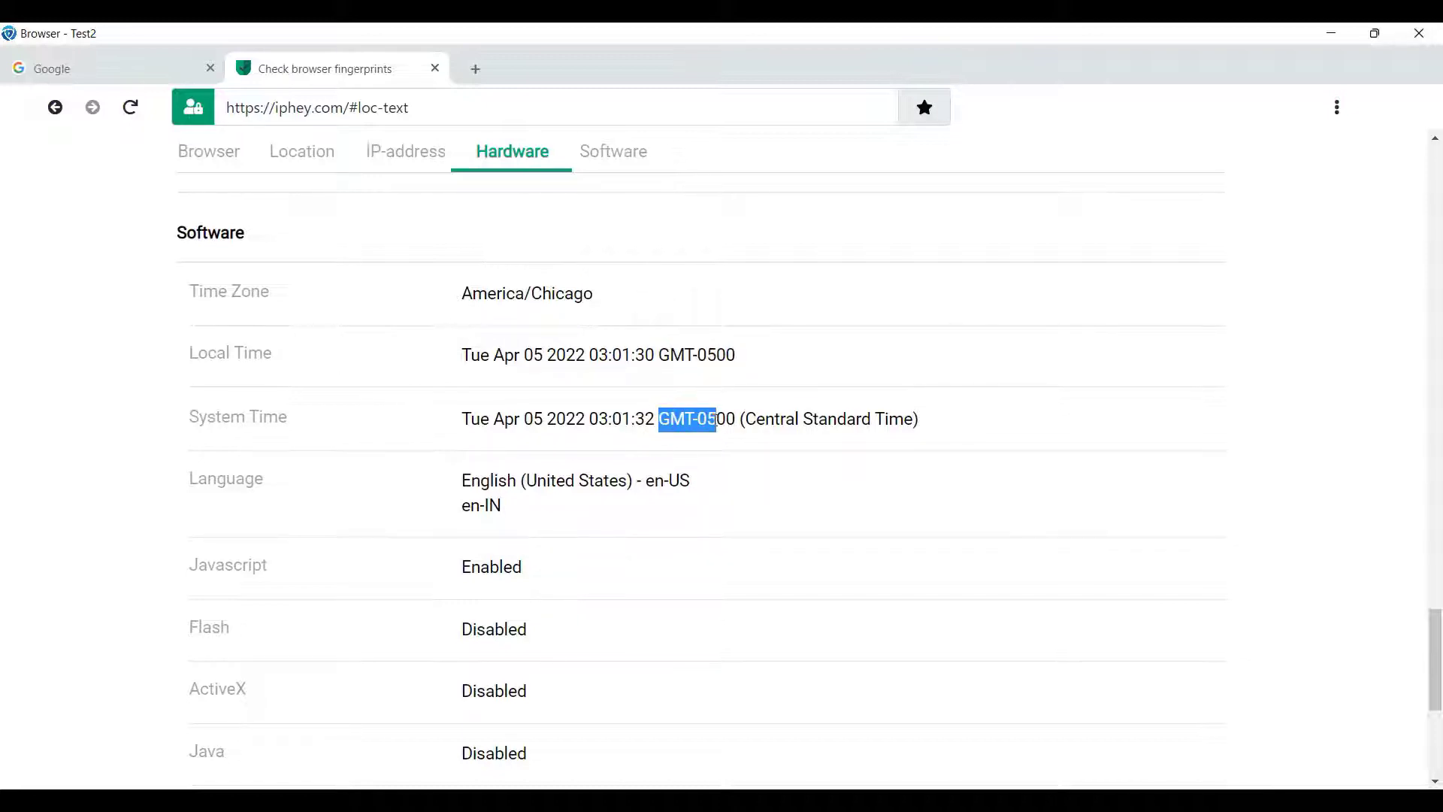
scroll(73, 444, up, 8)
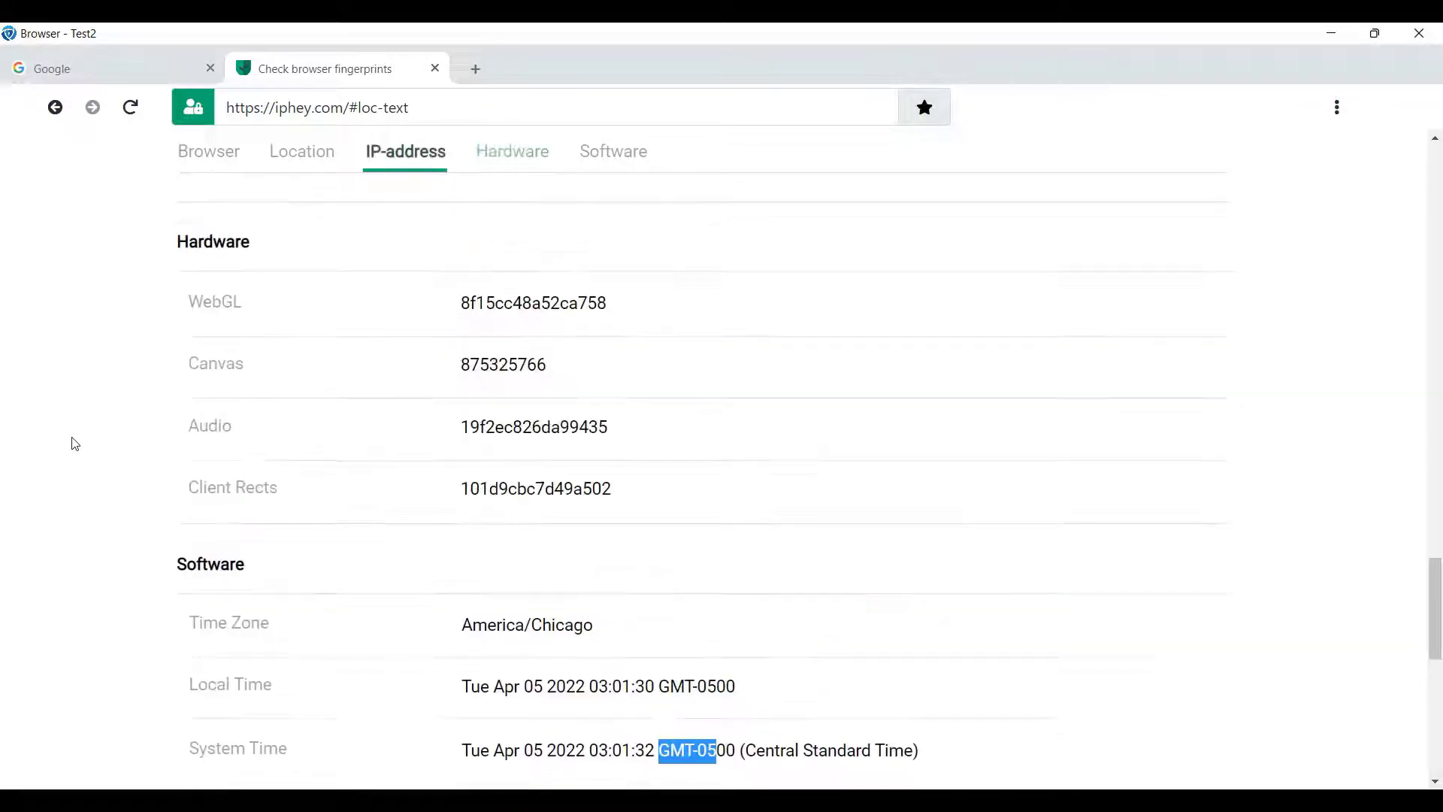
scroll(73, 443, up, 8)
scroll(68, 442, down, 10)
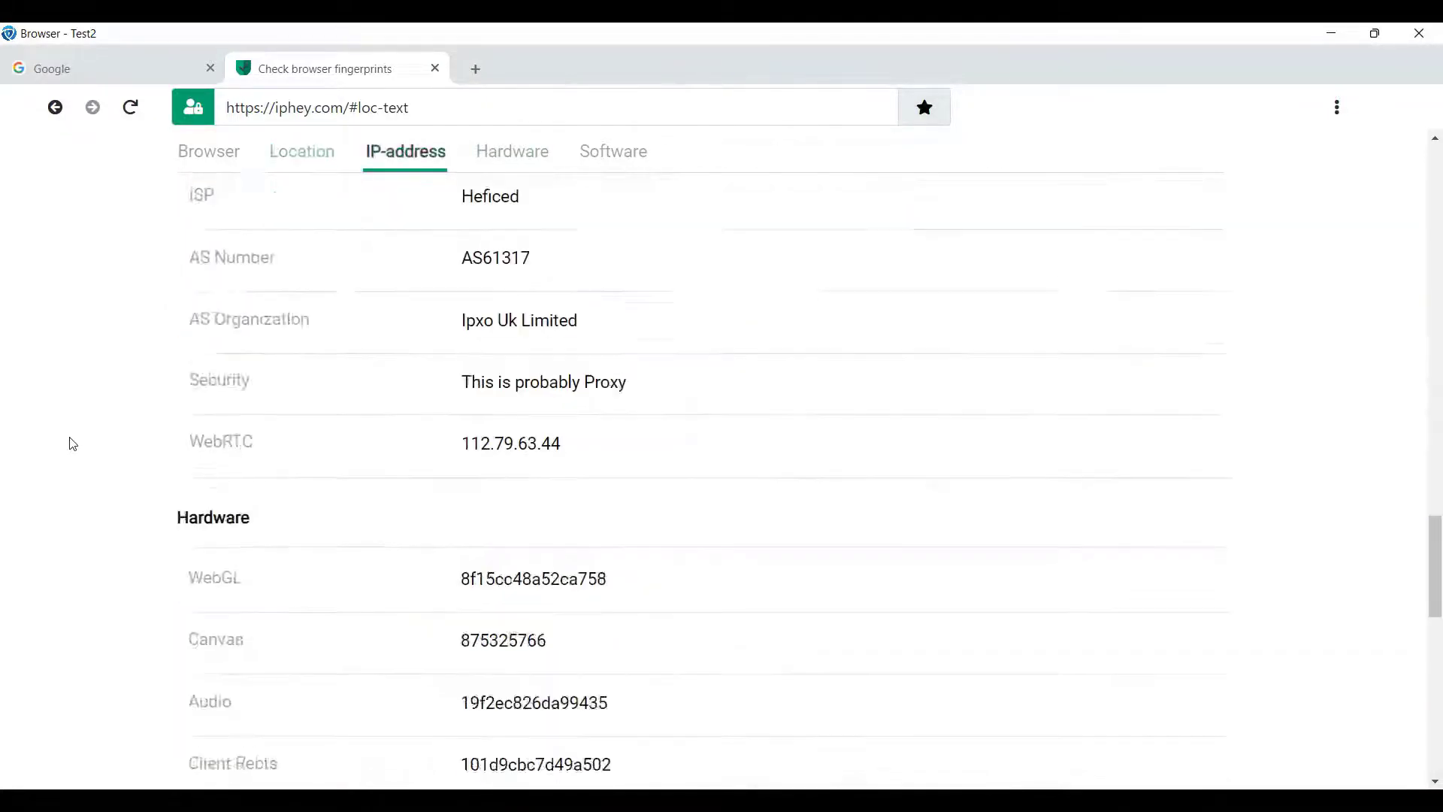
mouse_move(575, 800)
click(591, 699)
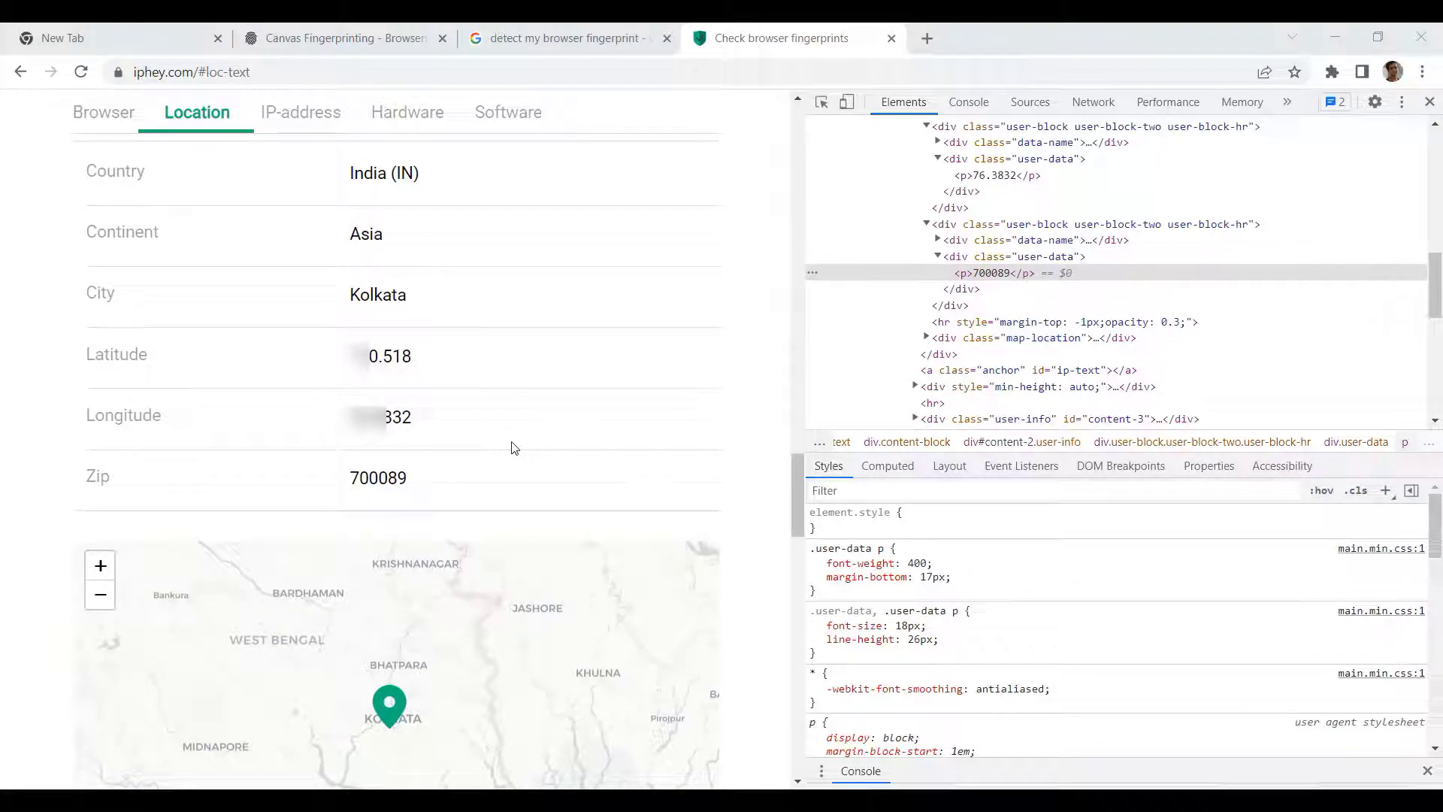
Step: Return to Test2's iphey location: United States, latitude 38.5774, longitude -90.6709
scroll(514, 448, up, 2)
scroll(511, 446, down, 2)
mouse_move(1075, 800)
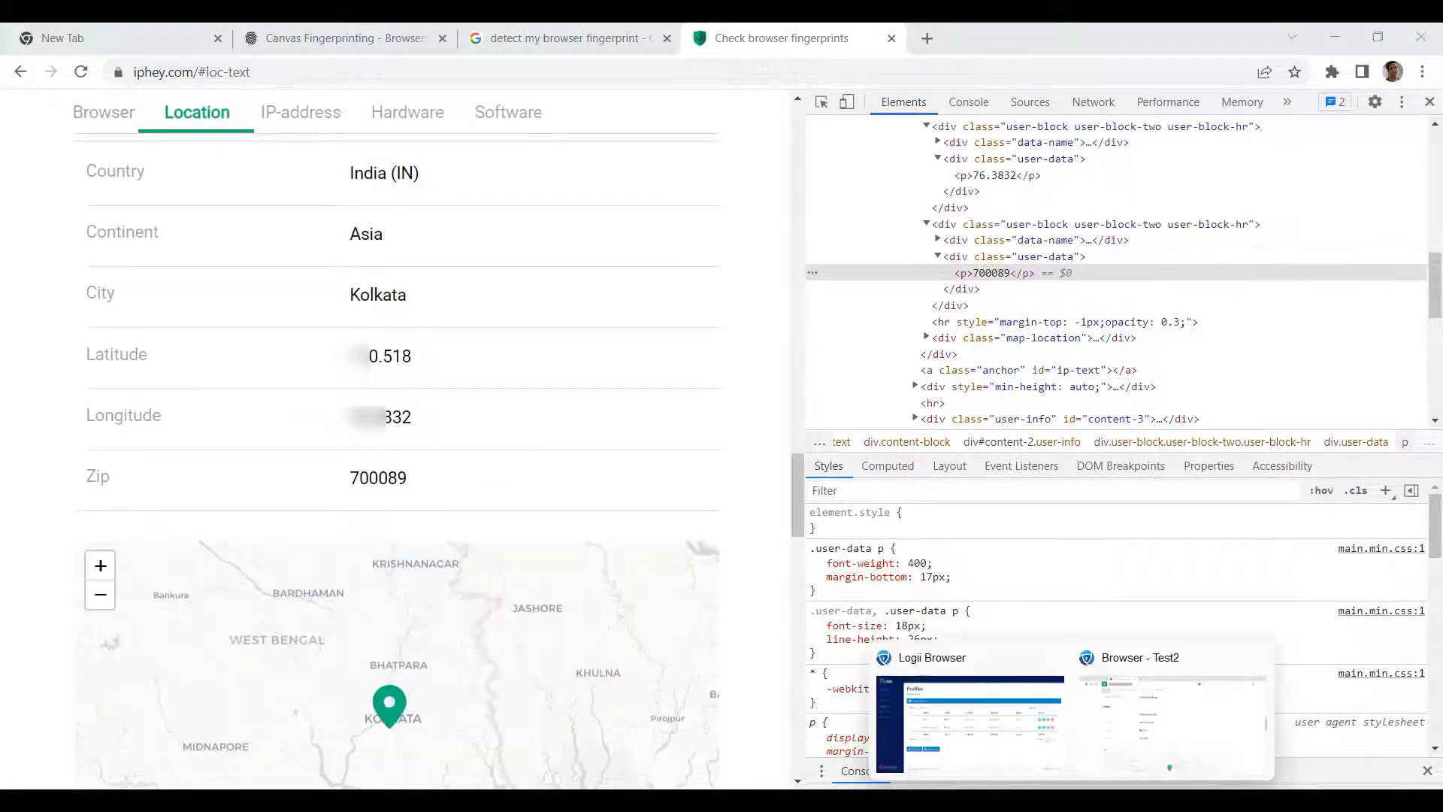
click(1131, 690)
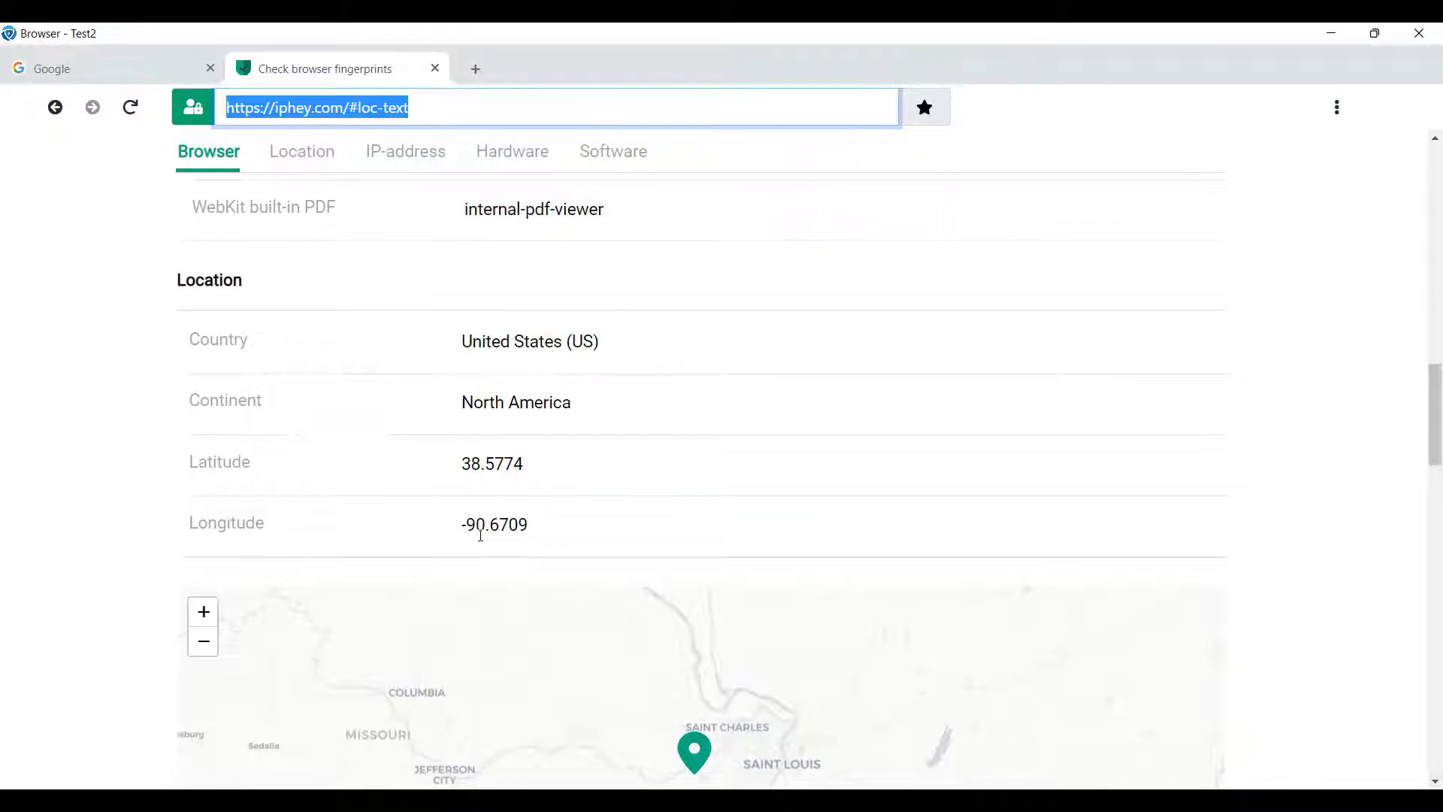
scroll(686, 454, up, 7)
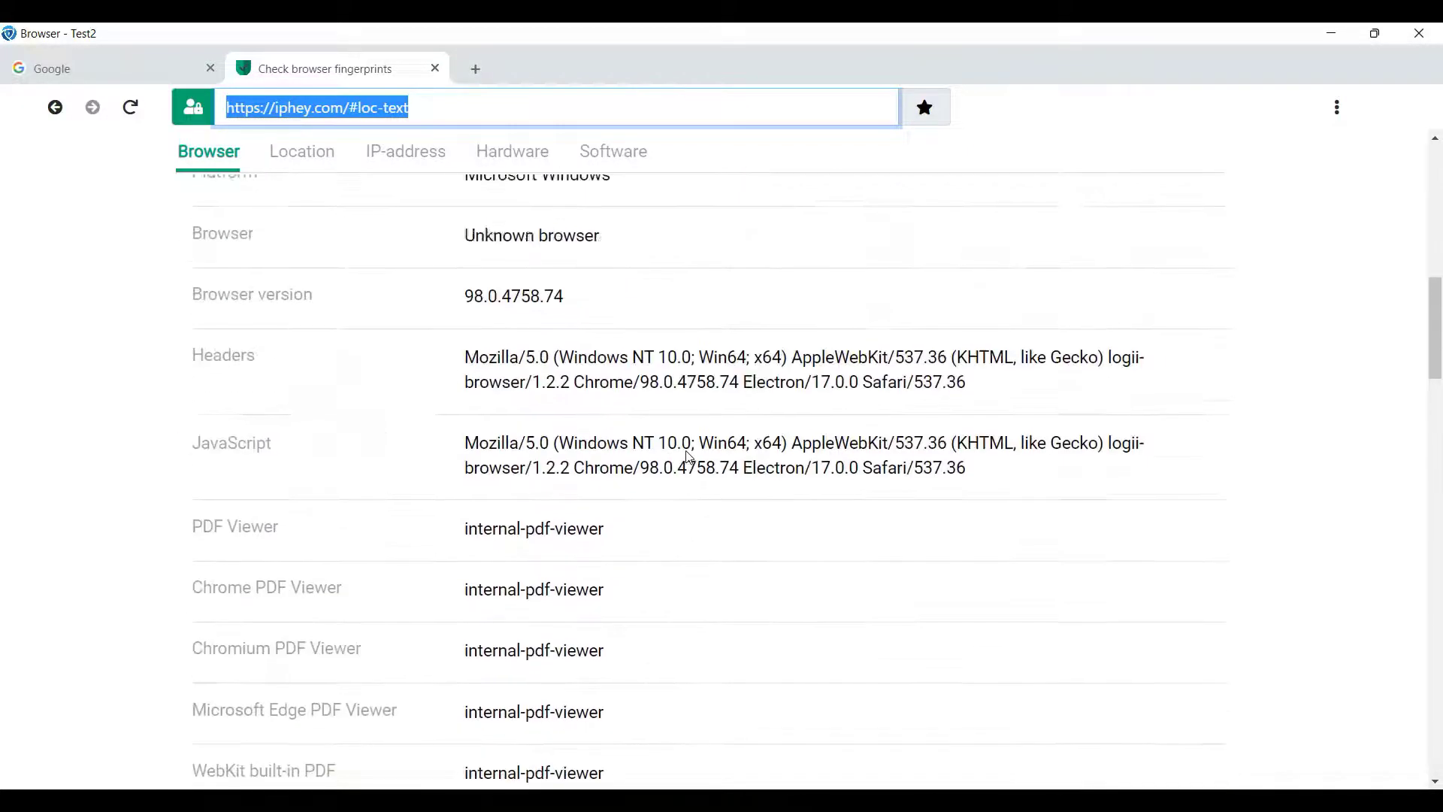
scroll(686, 454, down, 7)
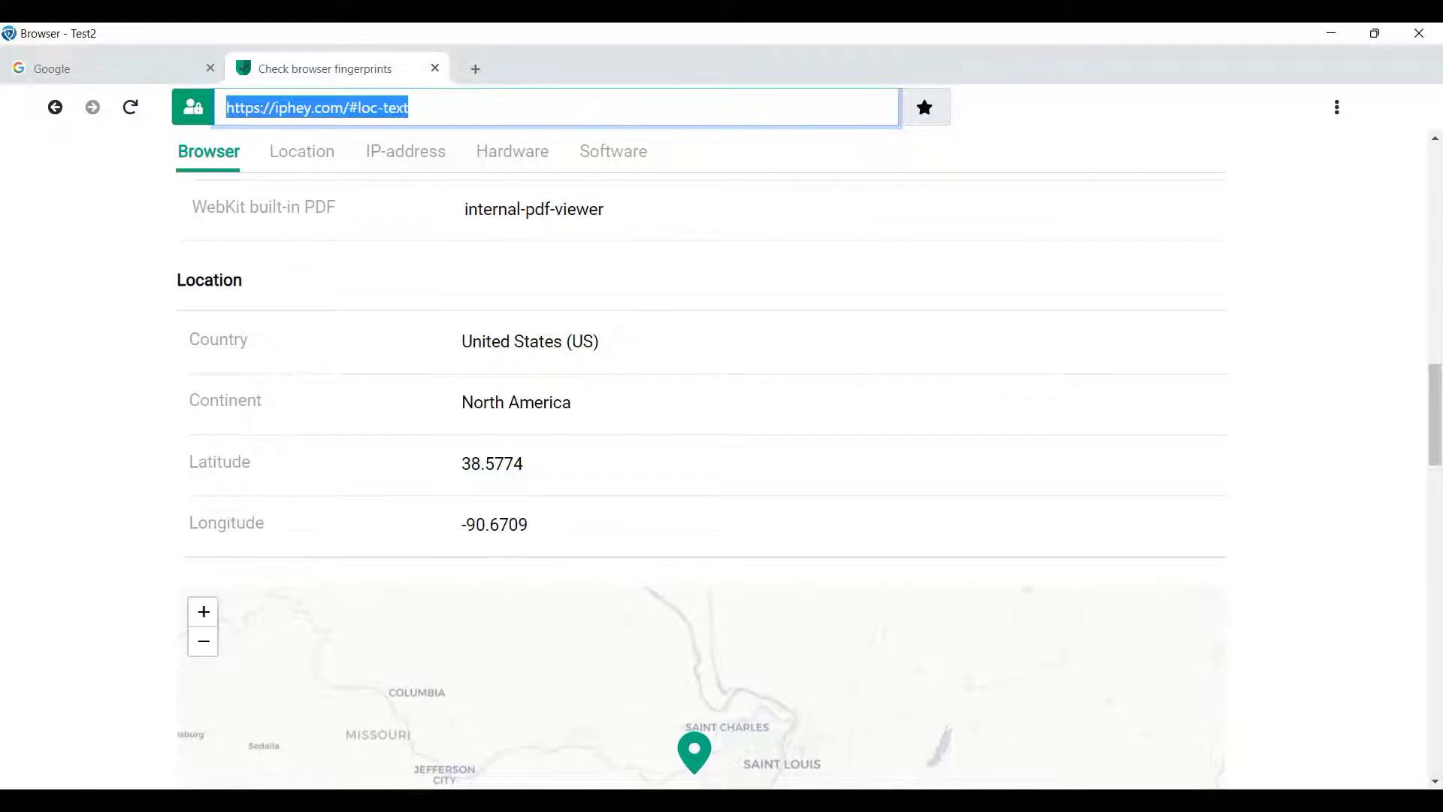
Step: Open Test2's profile settings in the Logii manager, then go back to the report
click(945, 721)
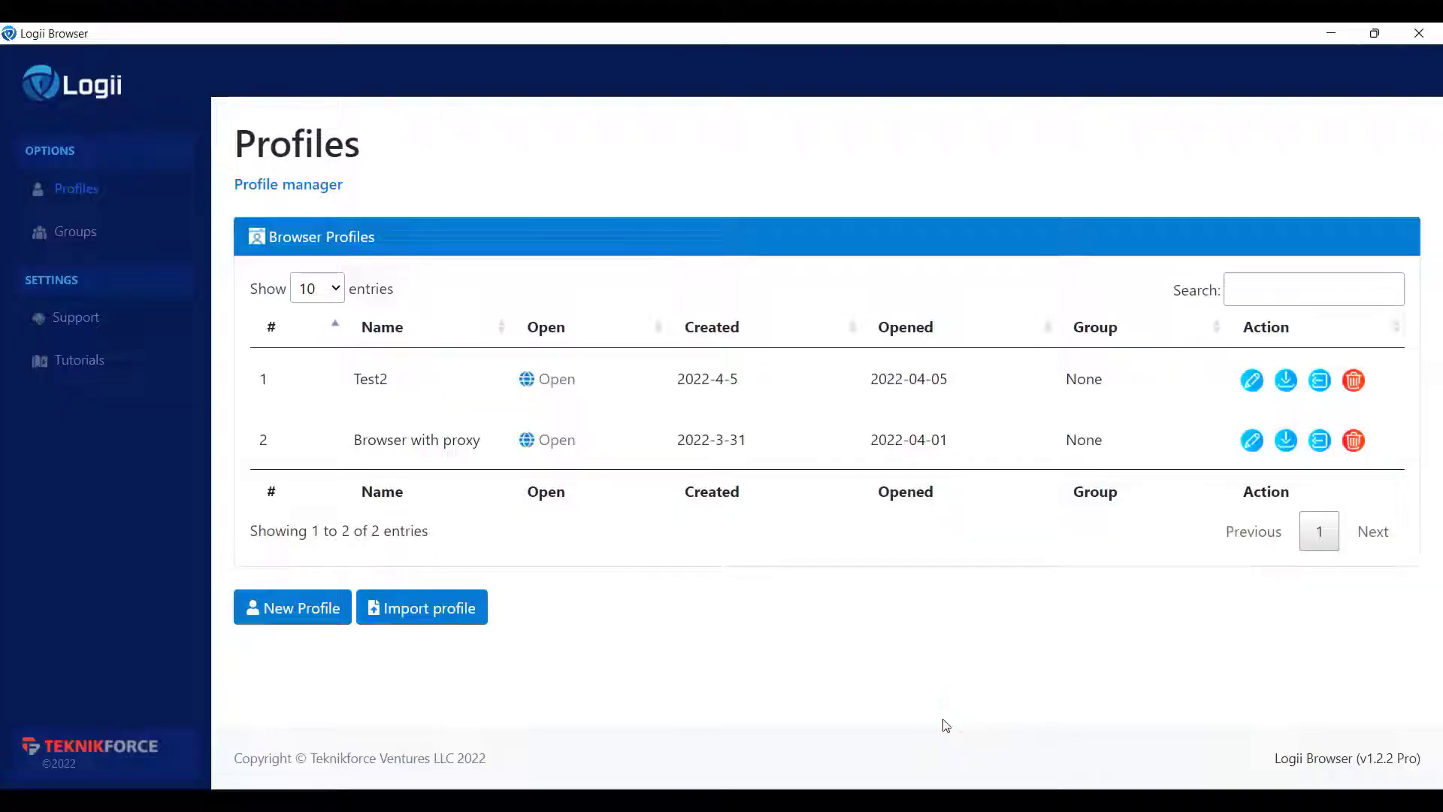
click(1252, 376)
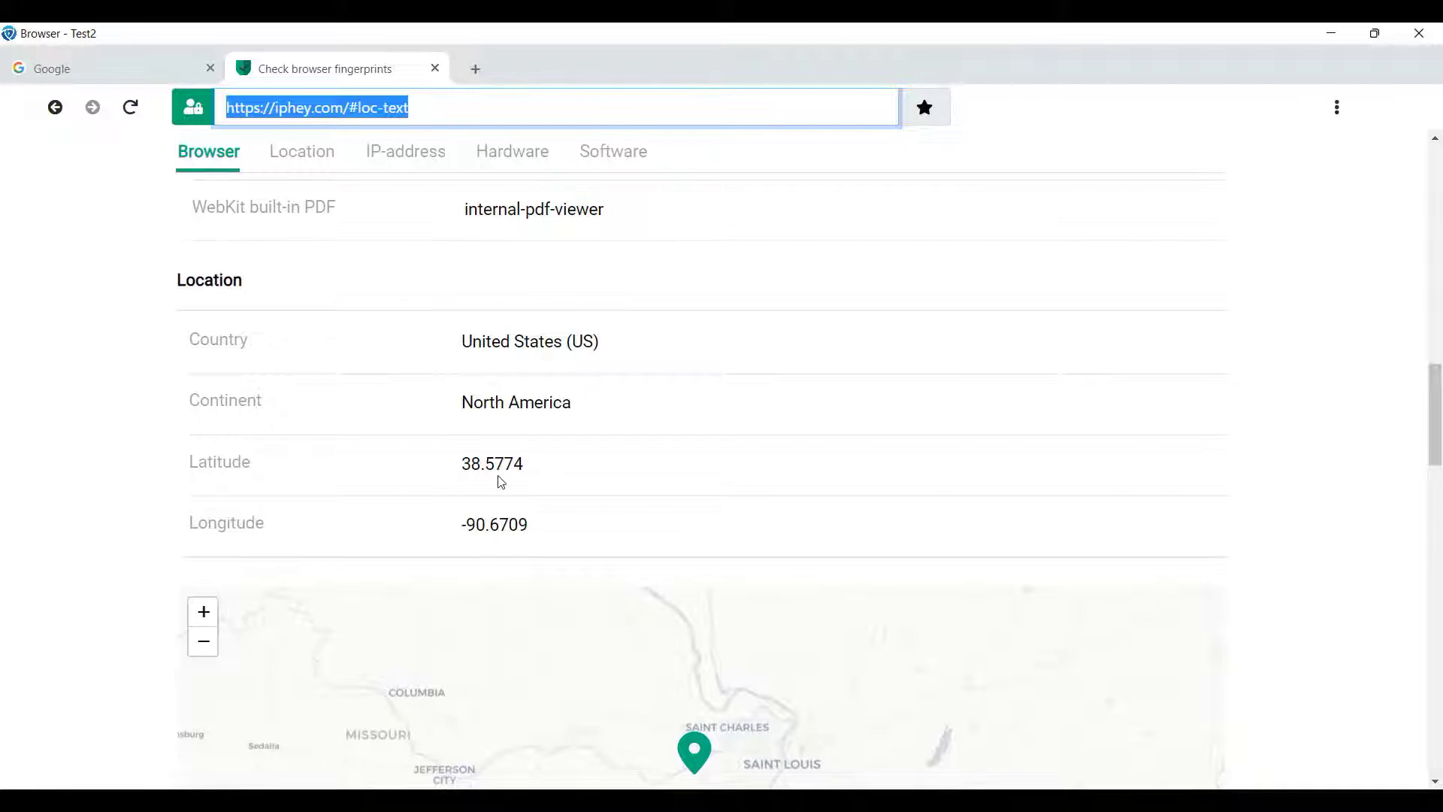
scroll(500, 481, up, 1)
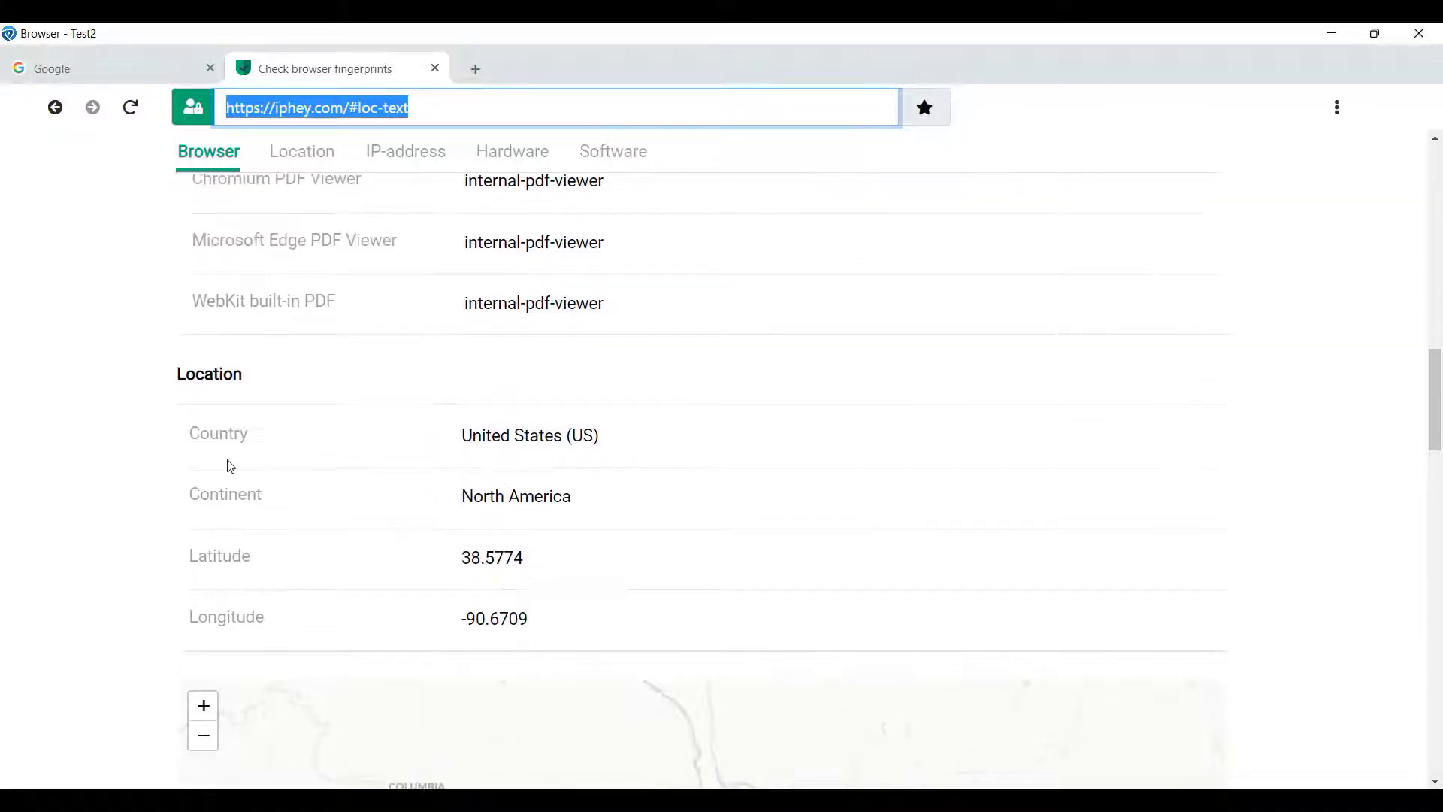
scroll(1095, 332, down, 1)
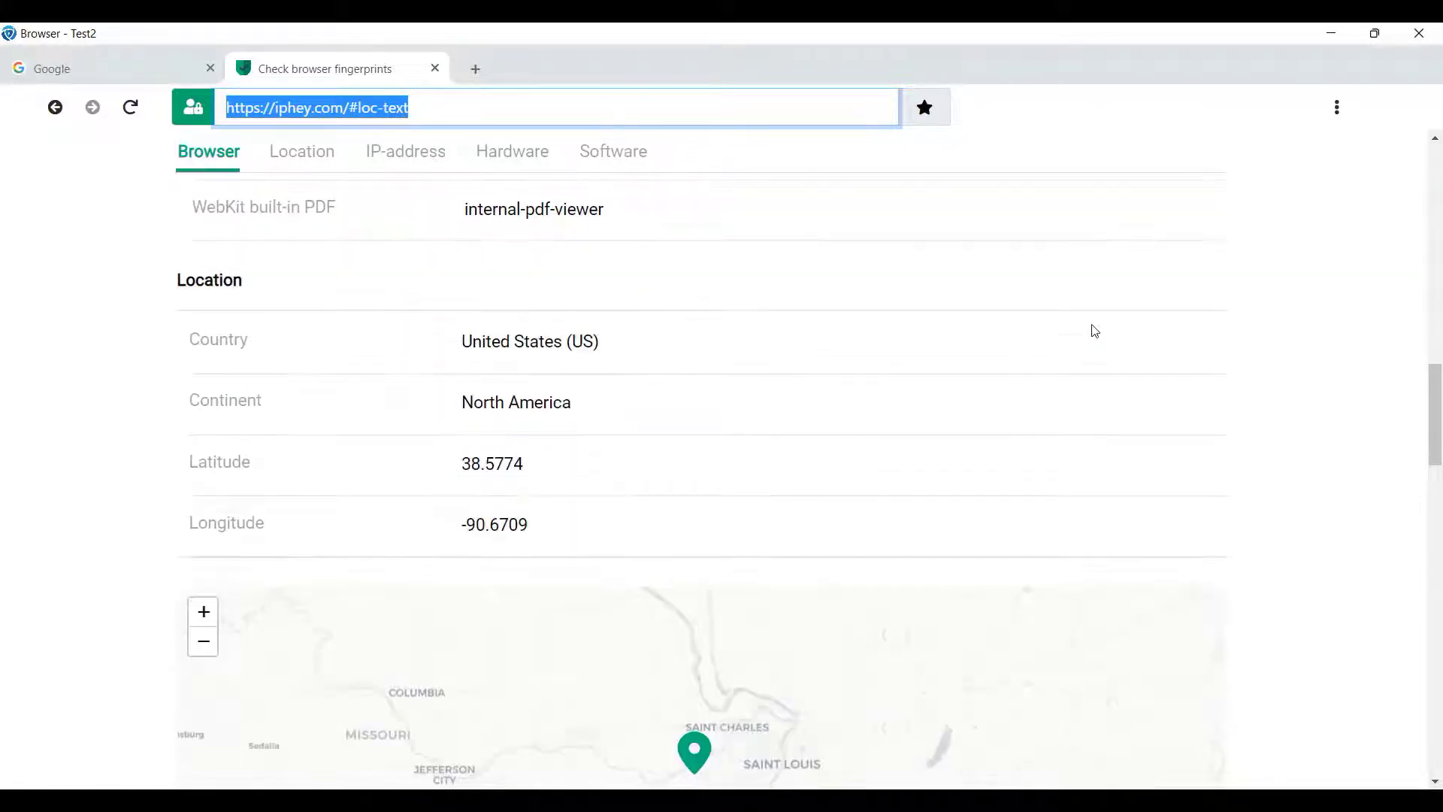
Step: Copy latitude 38.5774 from iphey into Test2's Latitude field
scroll(752, 376, down, 1)
double_click(496, 370)
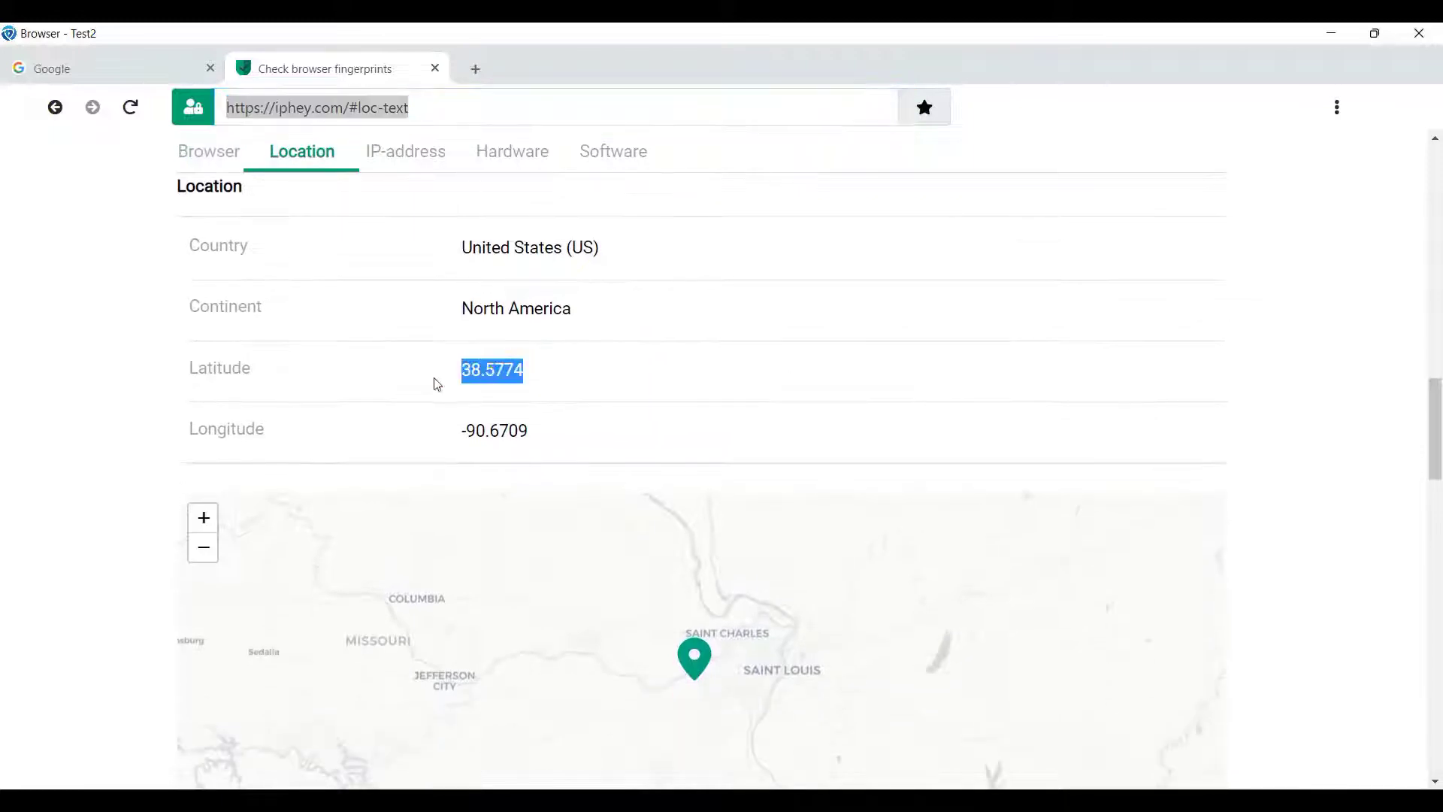
right_click(508, 391)
click(555, 435)
key(alt+Tab)
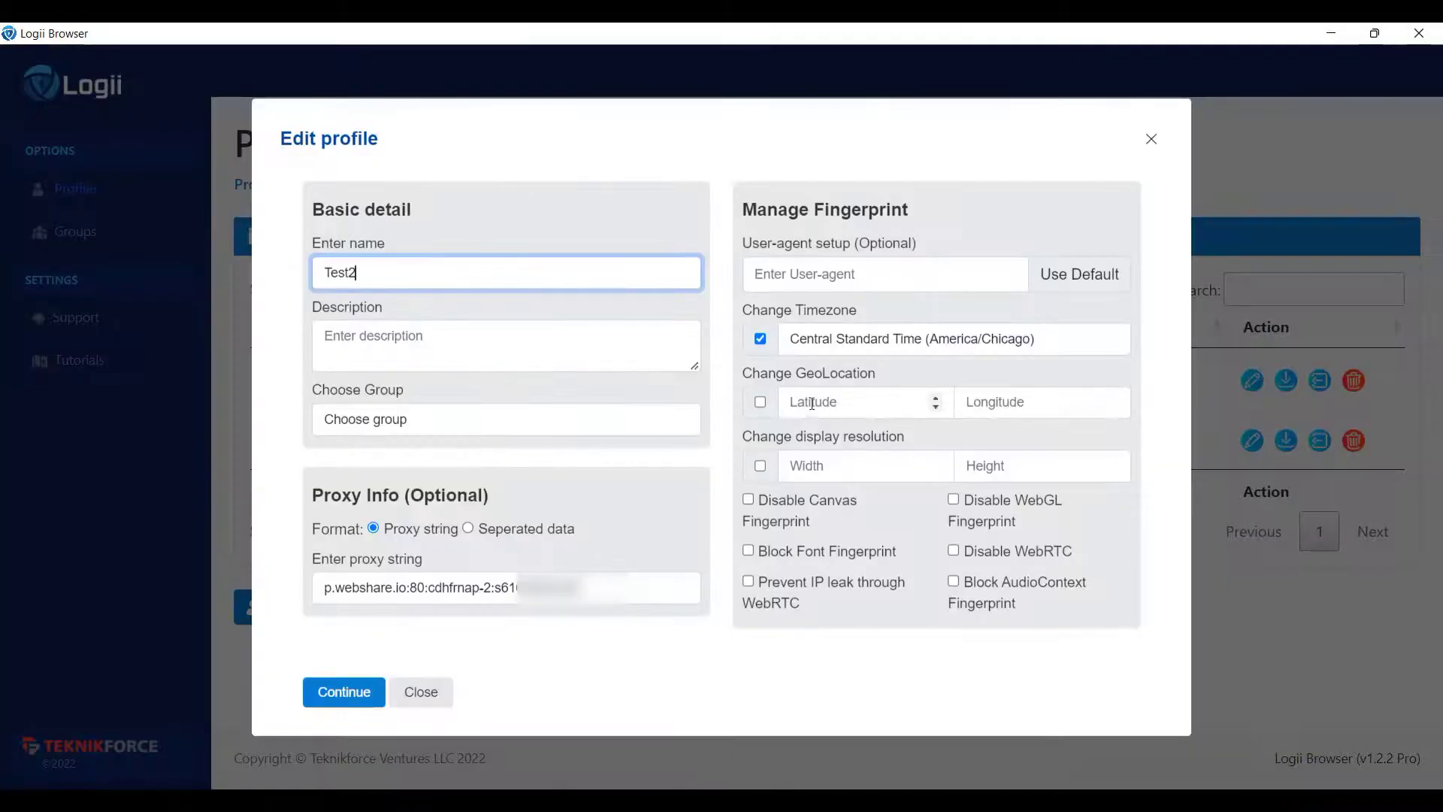
key(ctrl+v)
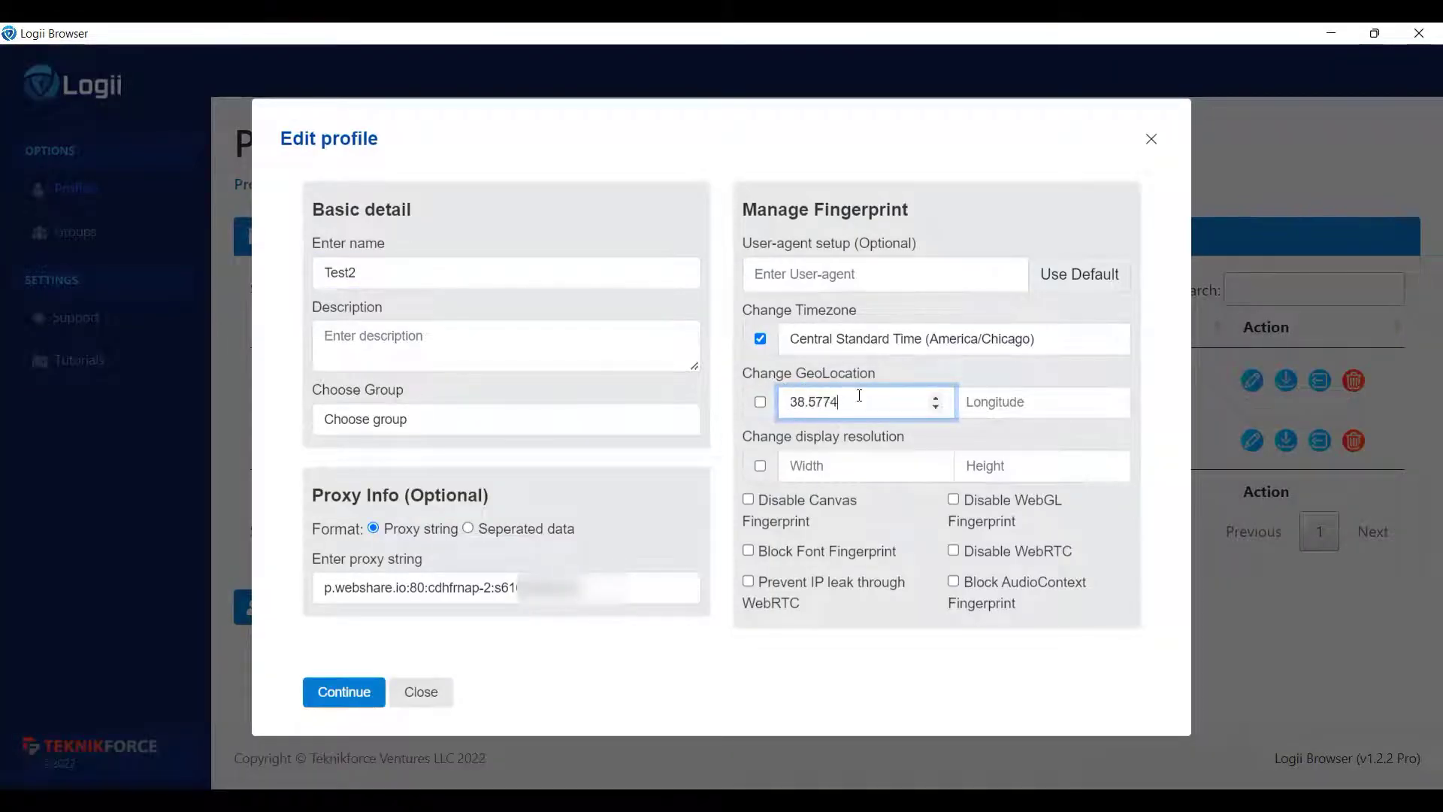
Step: Copy longitude -90.6709 into the Longitude field and tick Change GeoLocation
click(1182, 708)
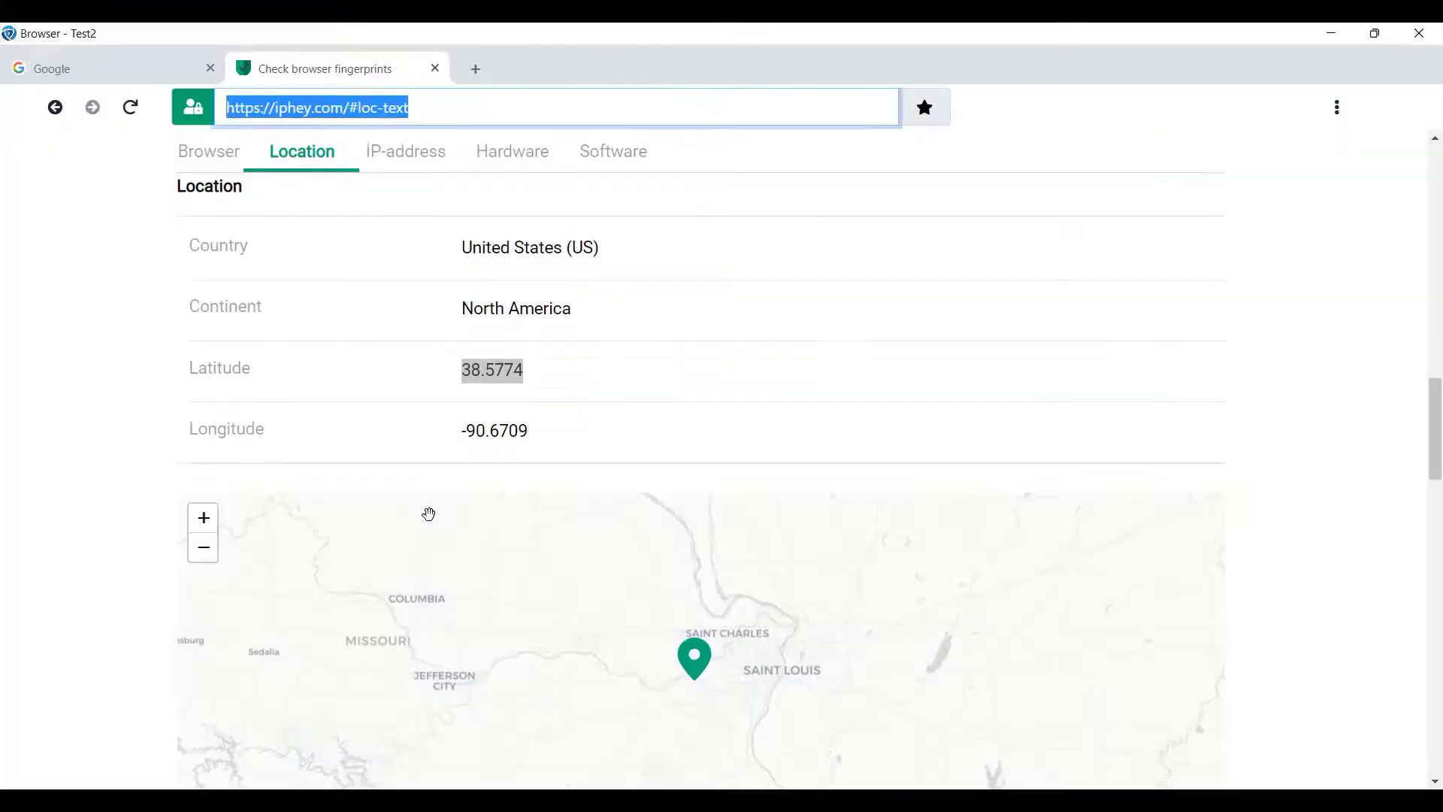
double_click(495, 431)
right_click(479, 425)
click(517, 470)
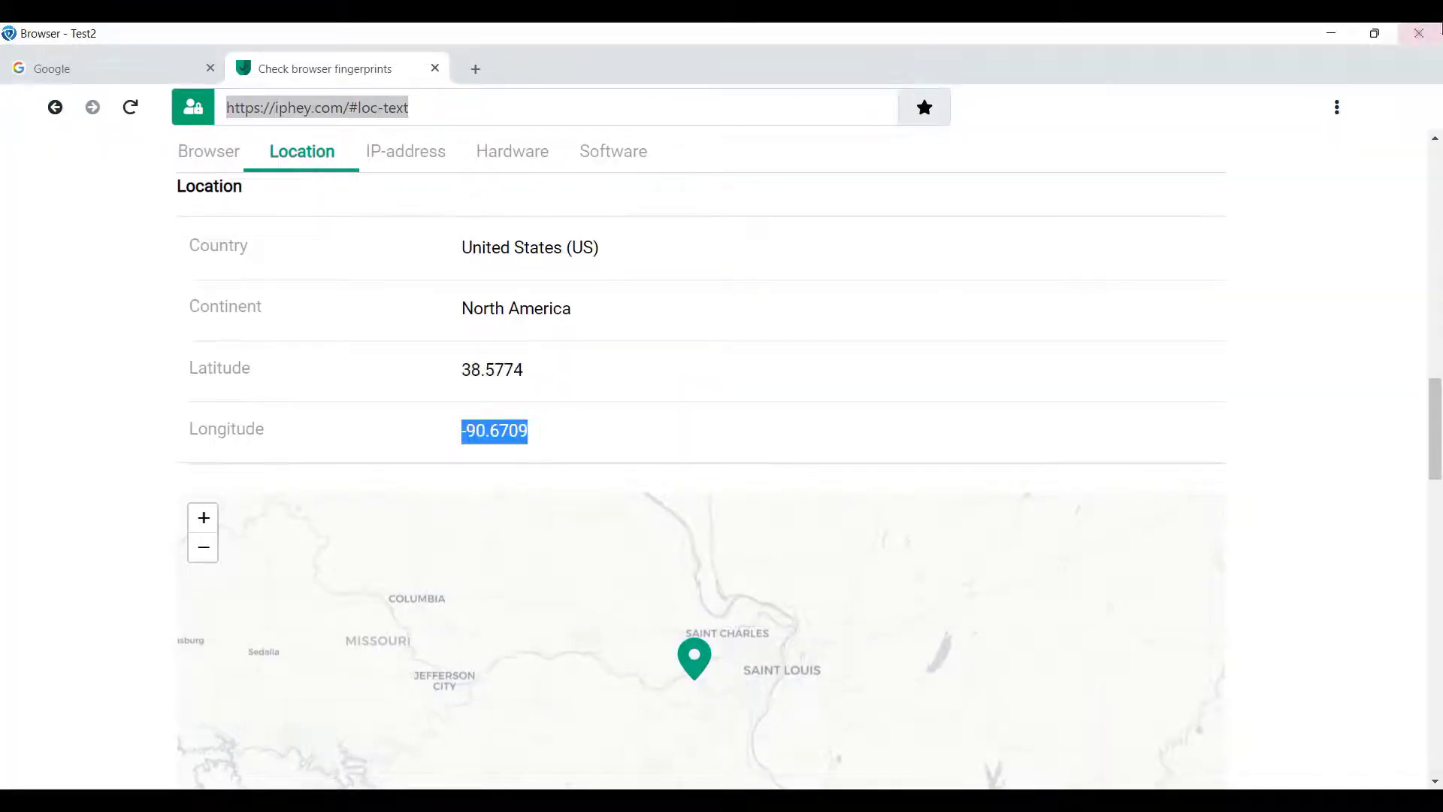
click(1331, 33)
click(1006, 402)
key(ctrl+v)
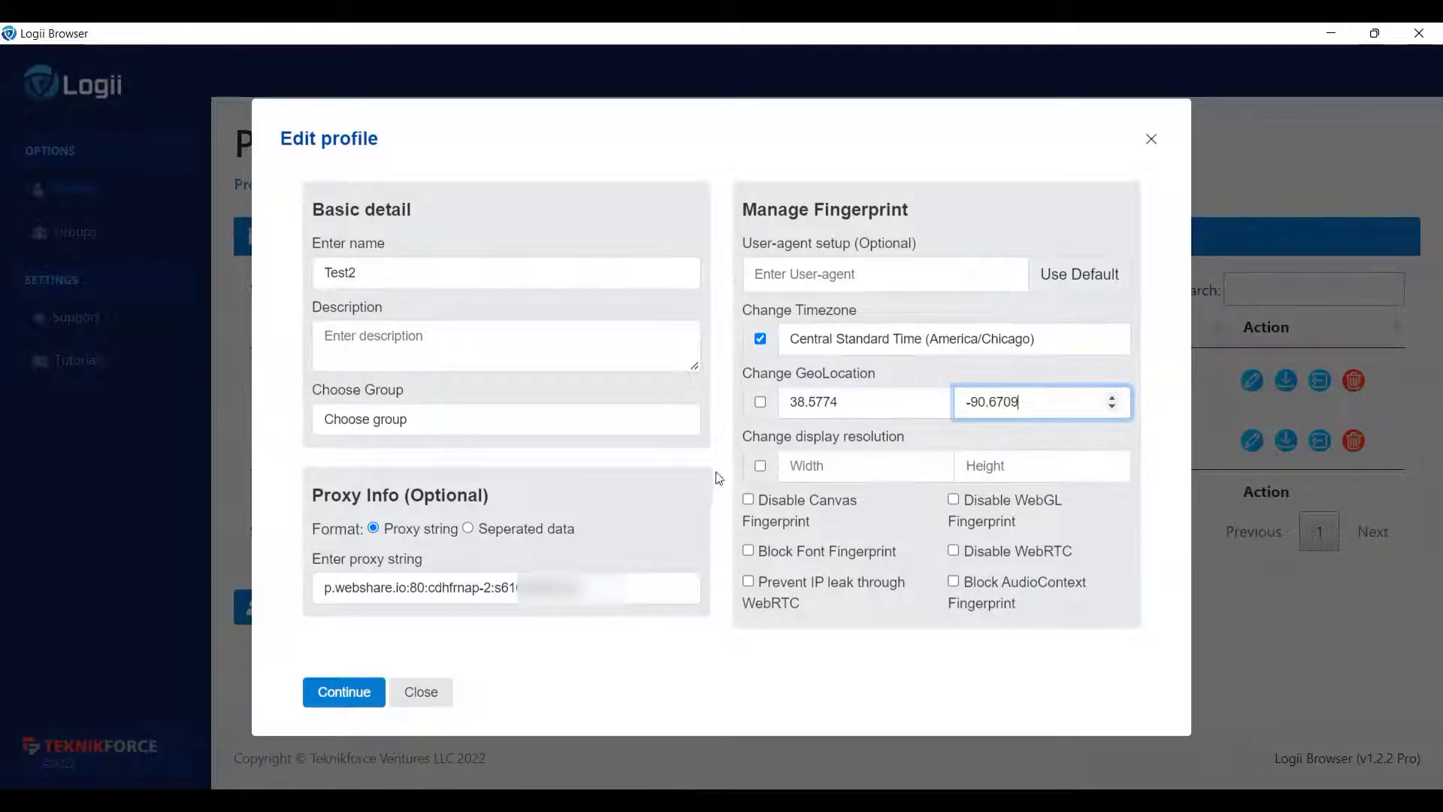
click(760, 401)
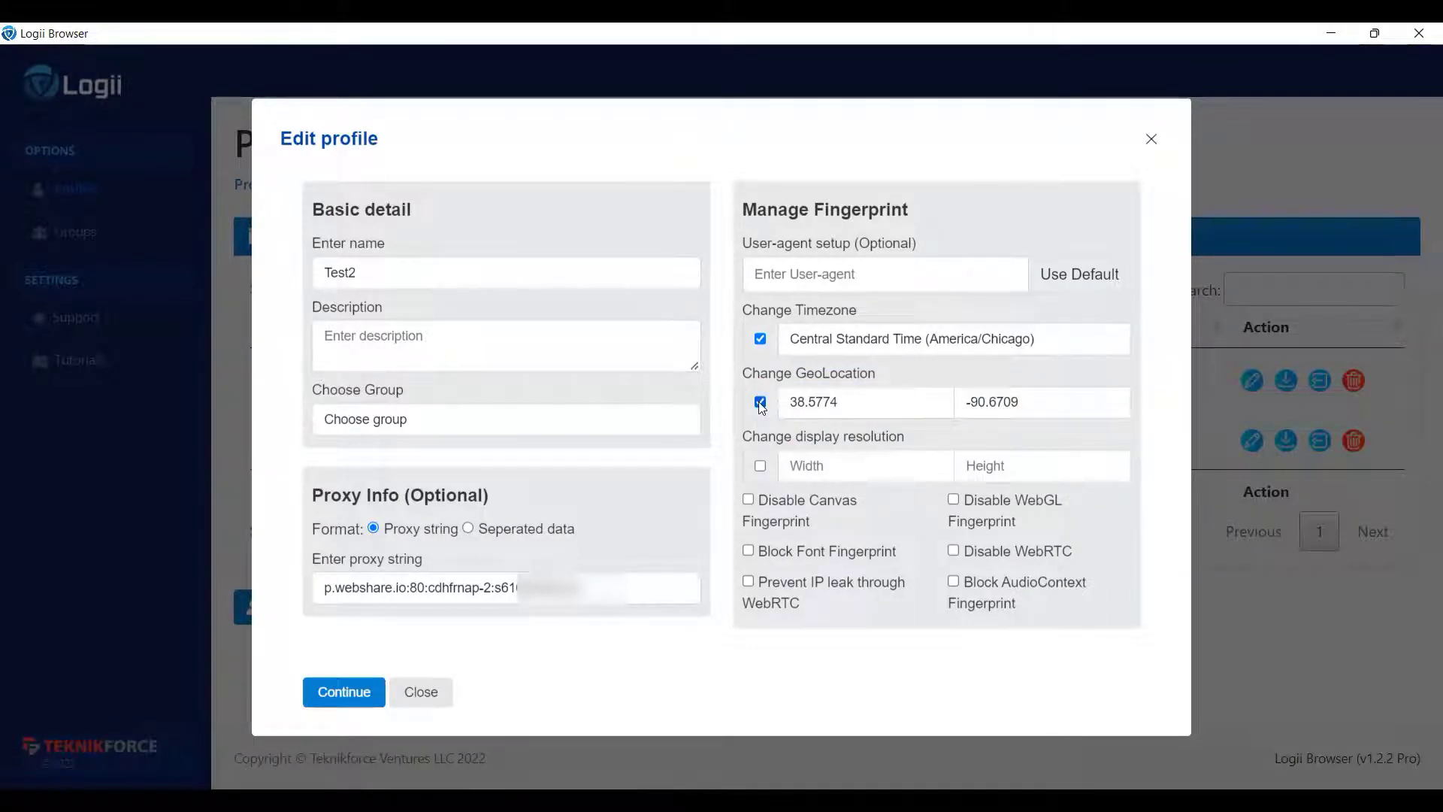
click(760, 402)
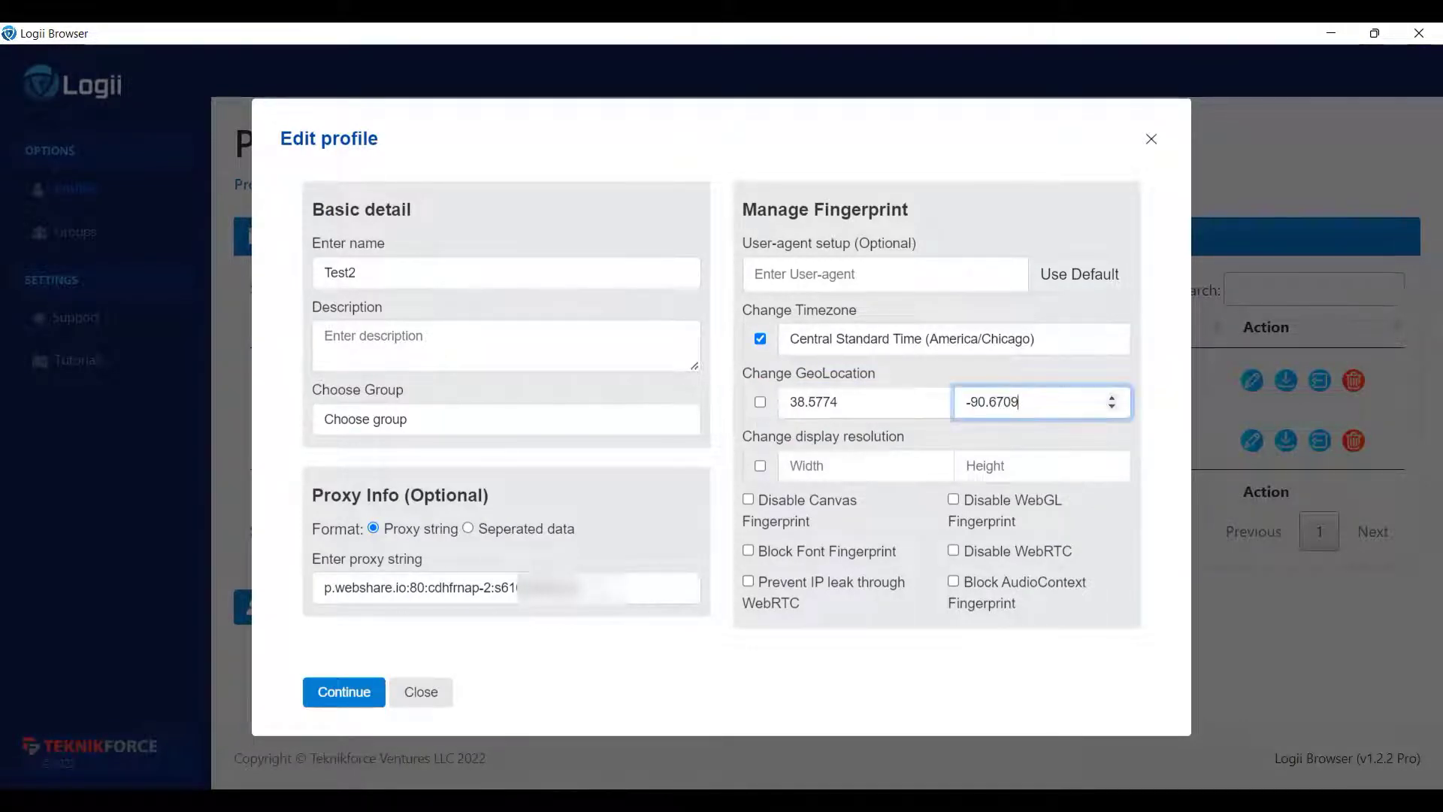
click(761, 404)
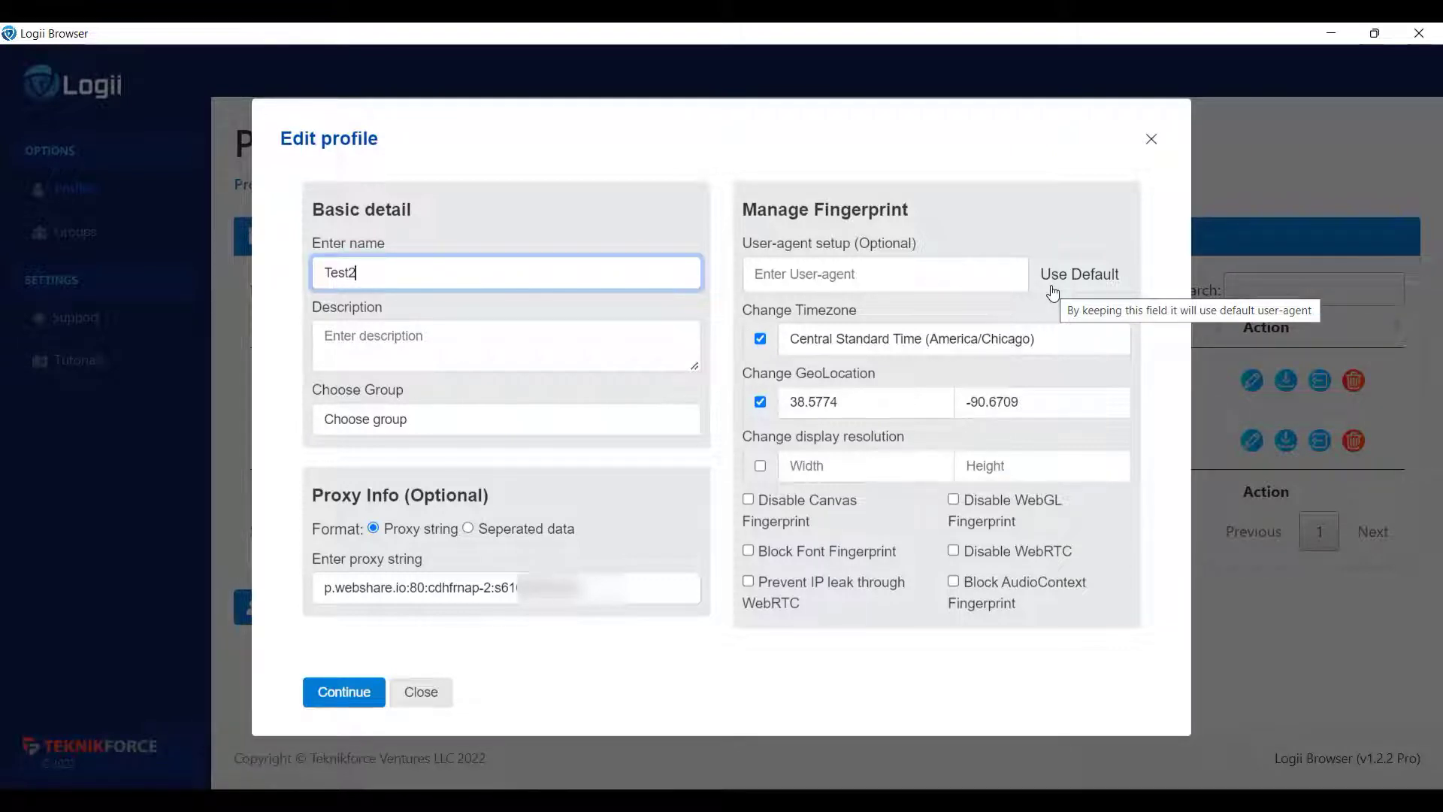
Step: Fill Test2's user agent with the default and paste a copy into Notepad
click(1052, 289)
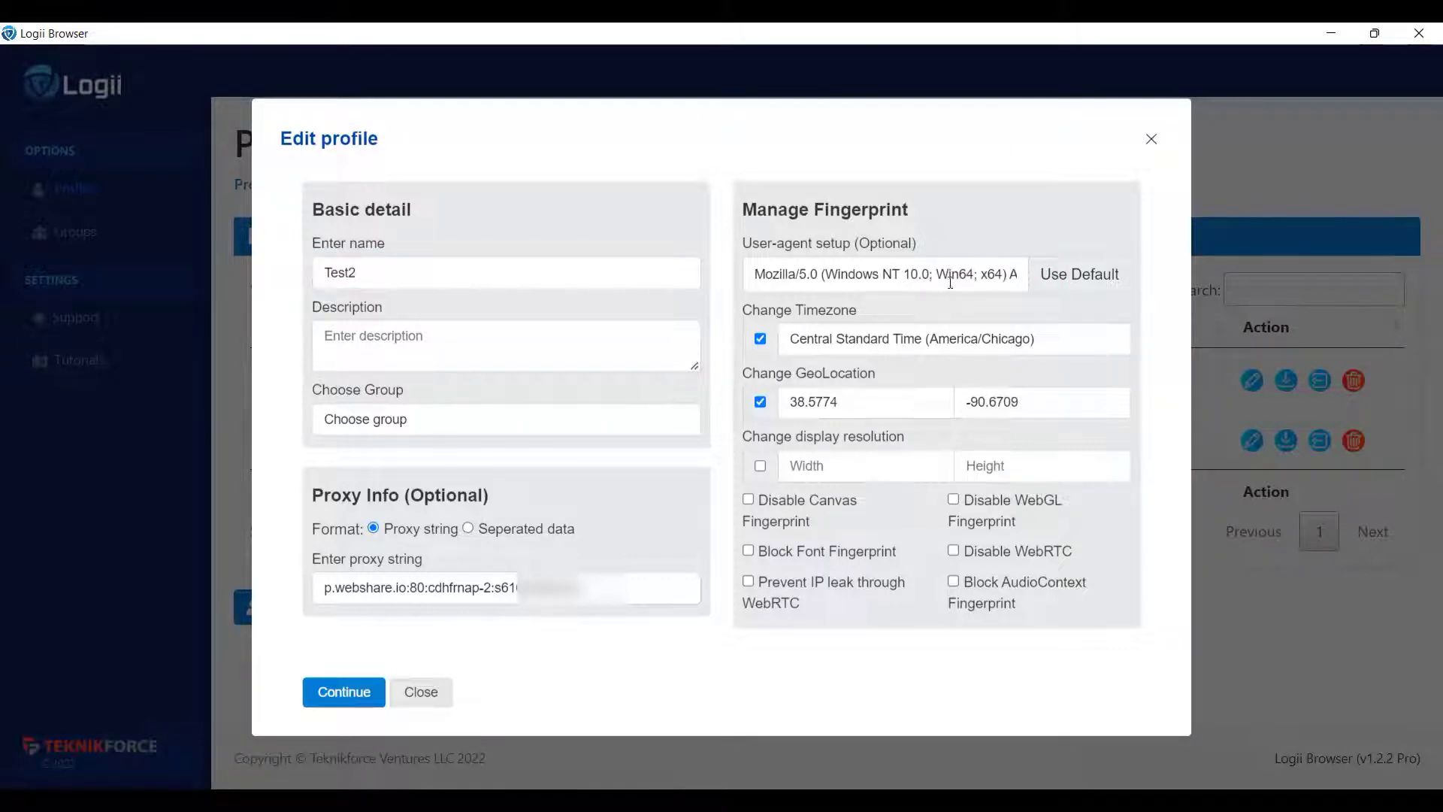
triple_click(882, 271)
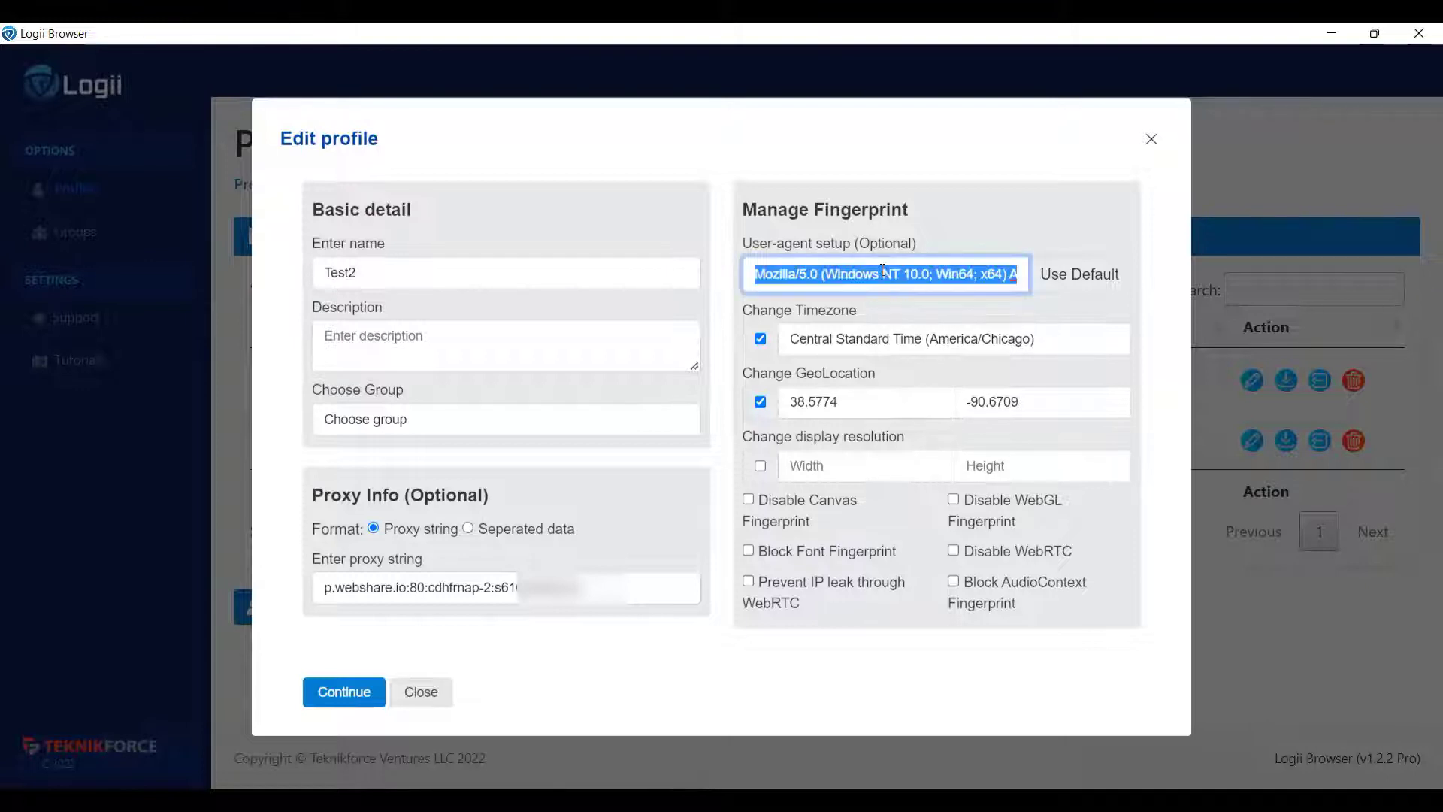
key(ctrl+c)
key(alt+Tab)
key(ctrl+v)
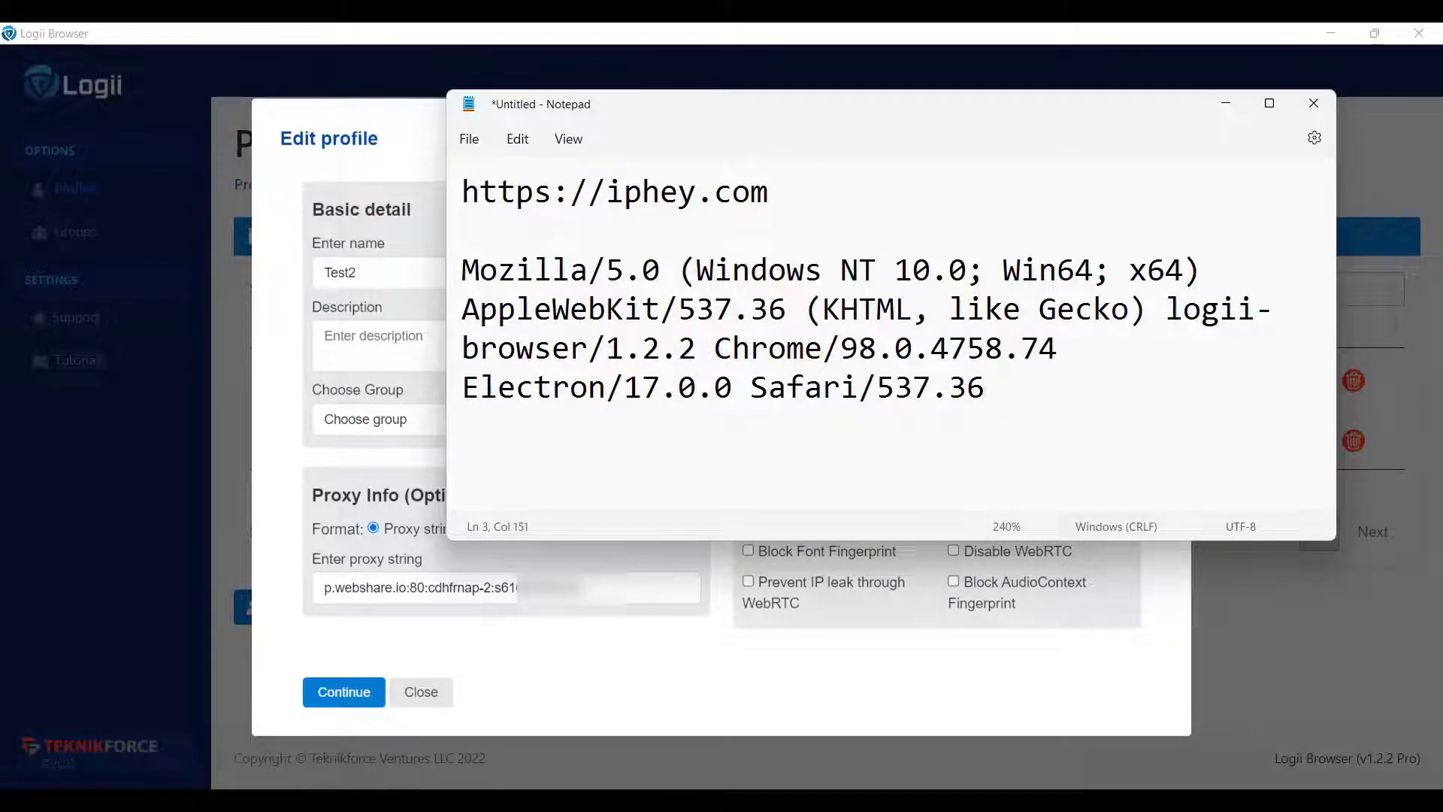
key(alt+Tab)
key(BackSpace)
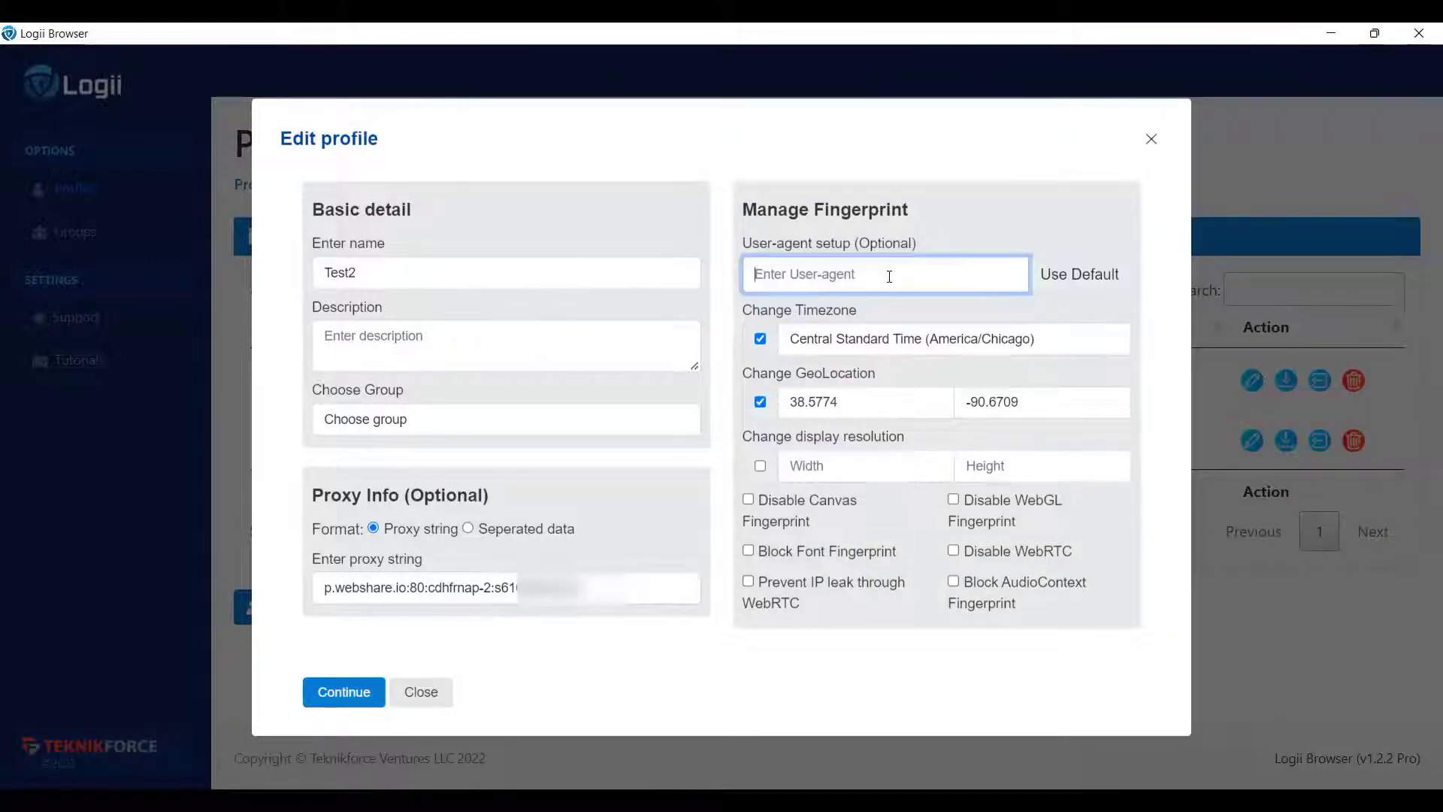
click(1063, 279)
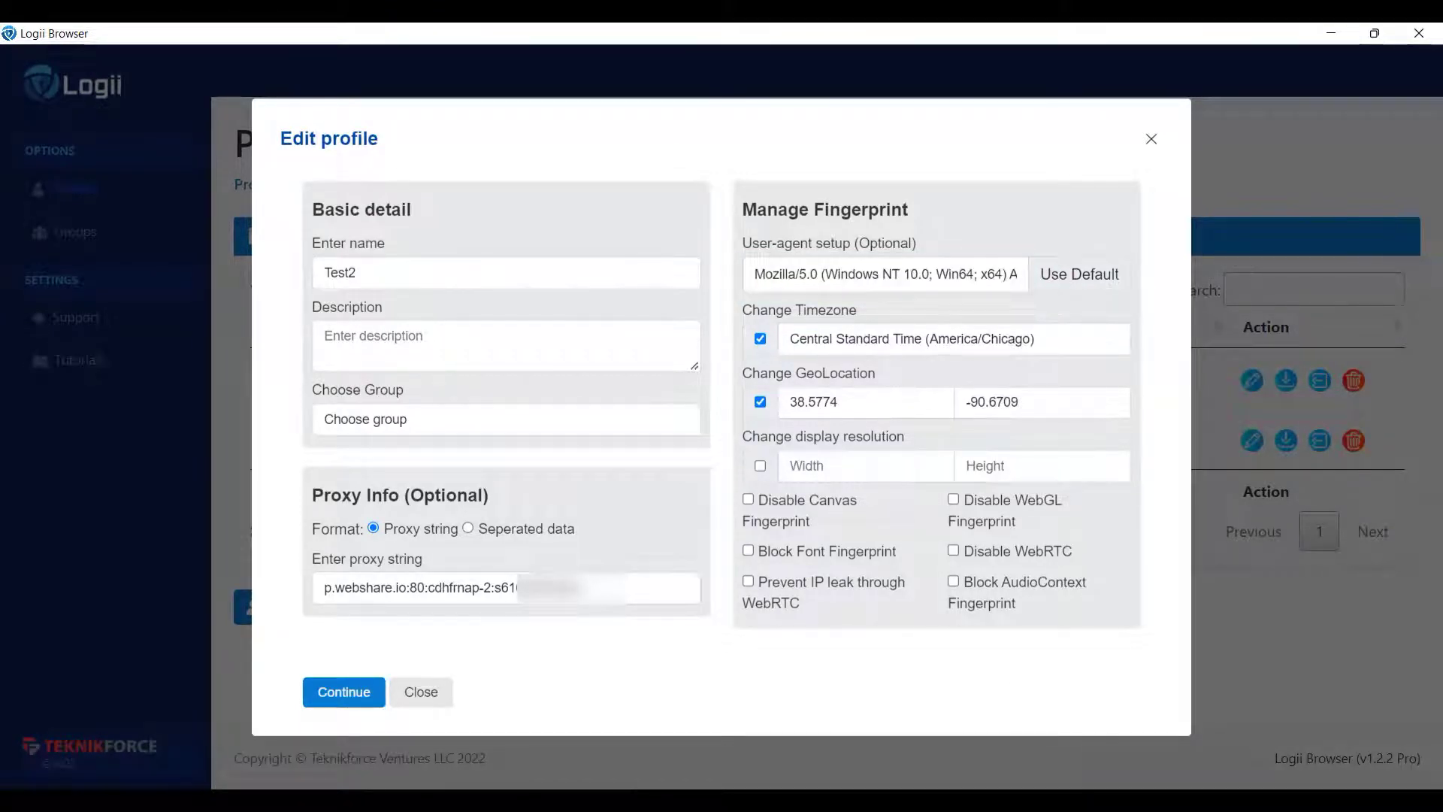
Step: Delete 'logii-browser/1.2.2' and 'Electron/17.0.0' from the user agent in Notepad
key(alt+Tab)
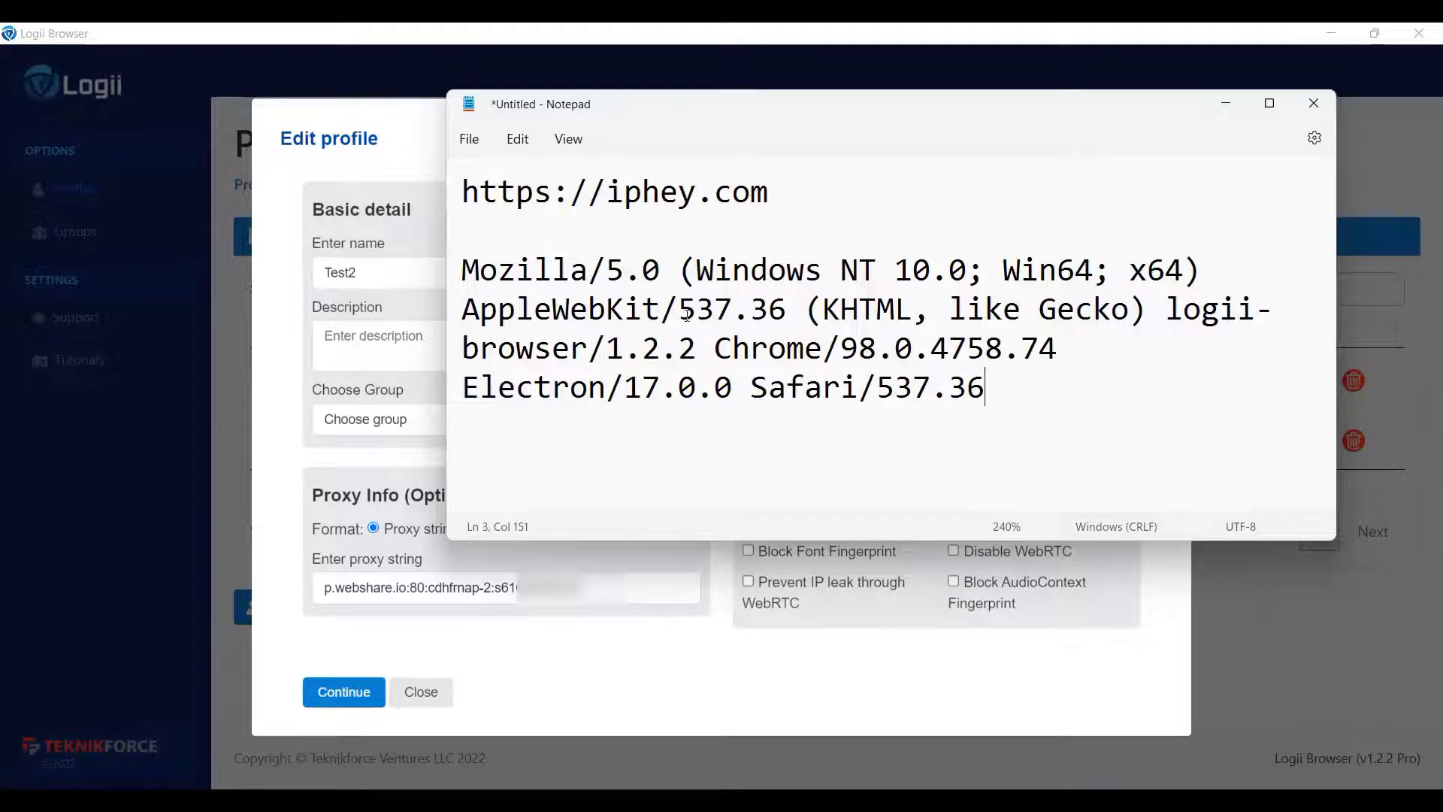
drag(1169, 308, 694, 347)
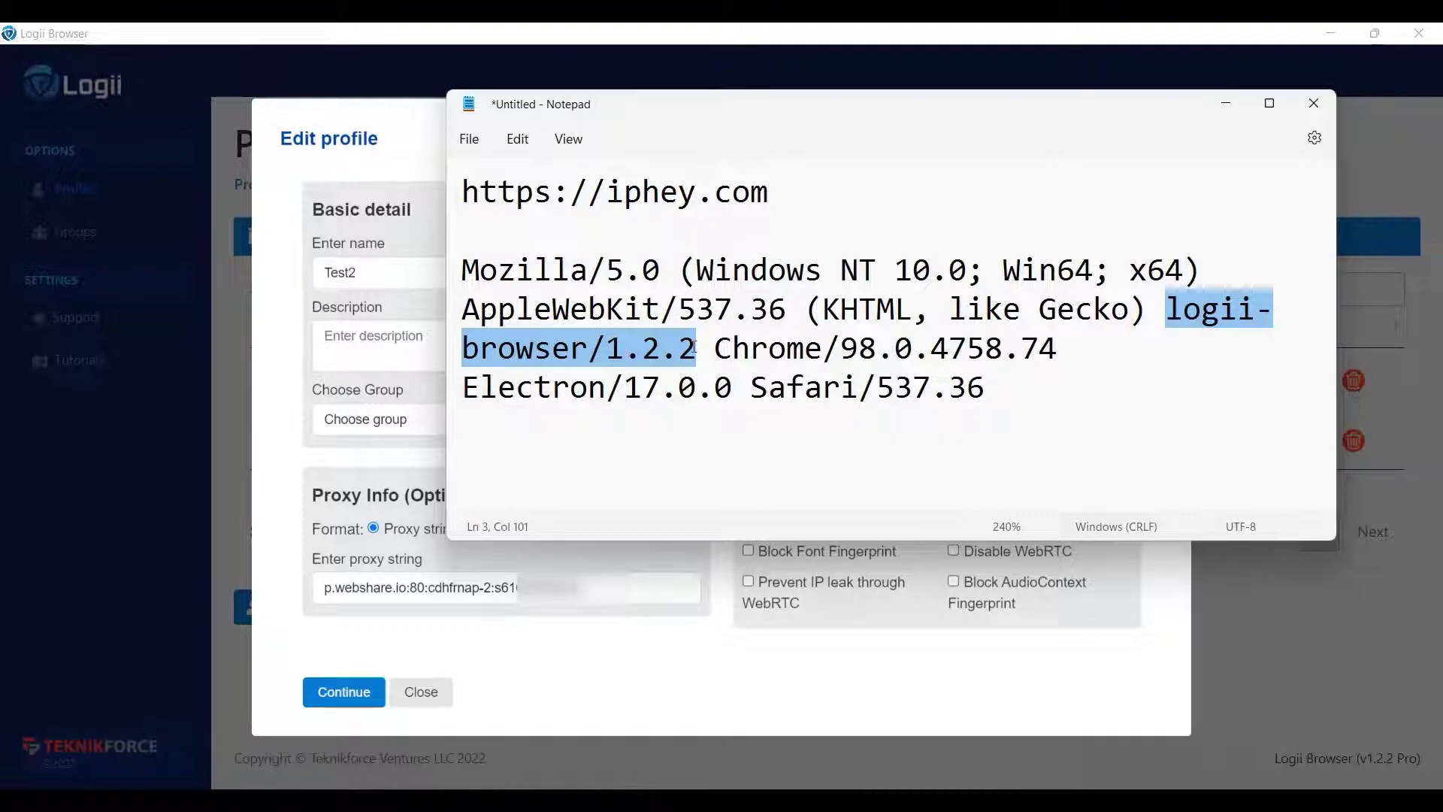
drag(694, 348, 720, 344)
key(Delete)
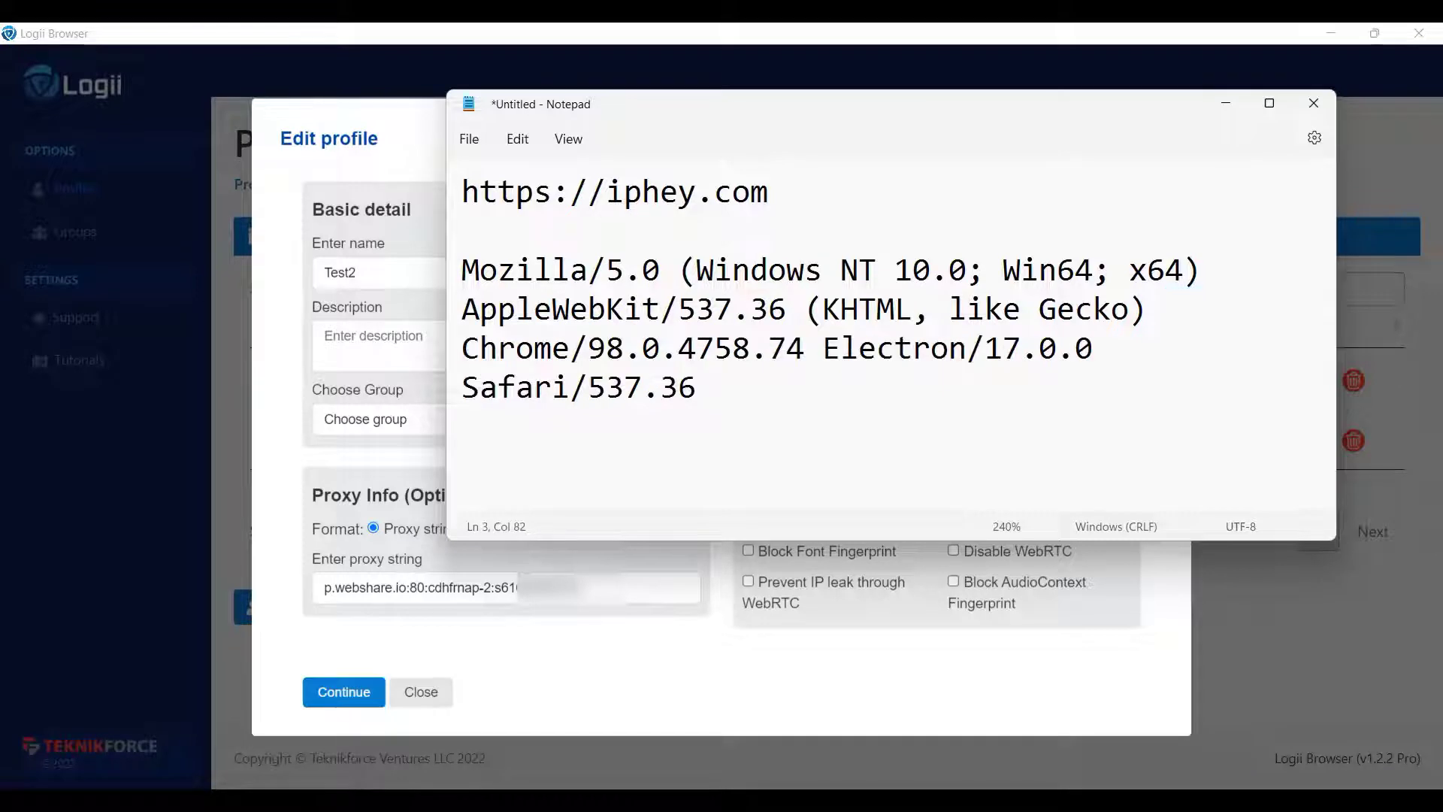
drag(827, 348, 1134, 348)
key(Delete)
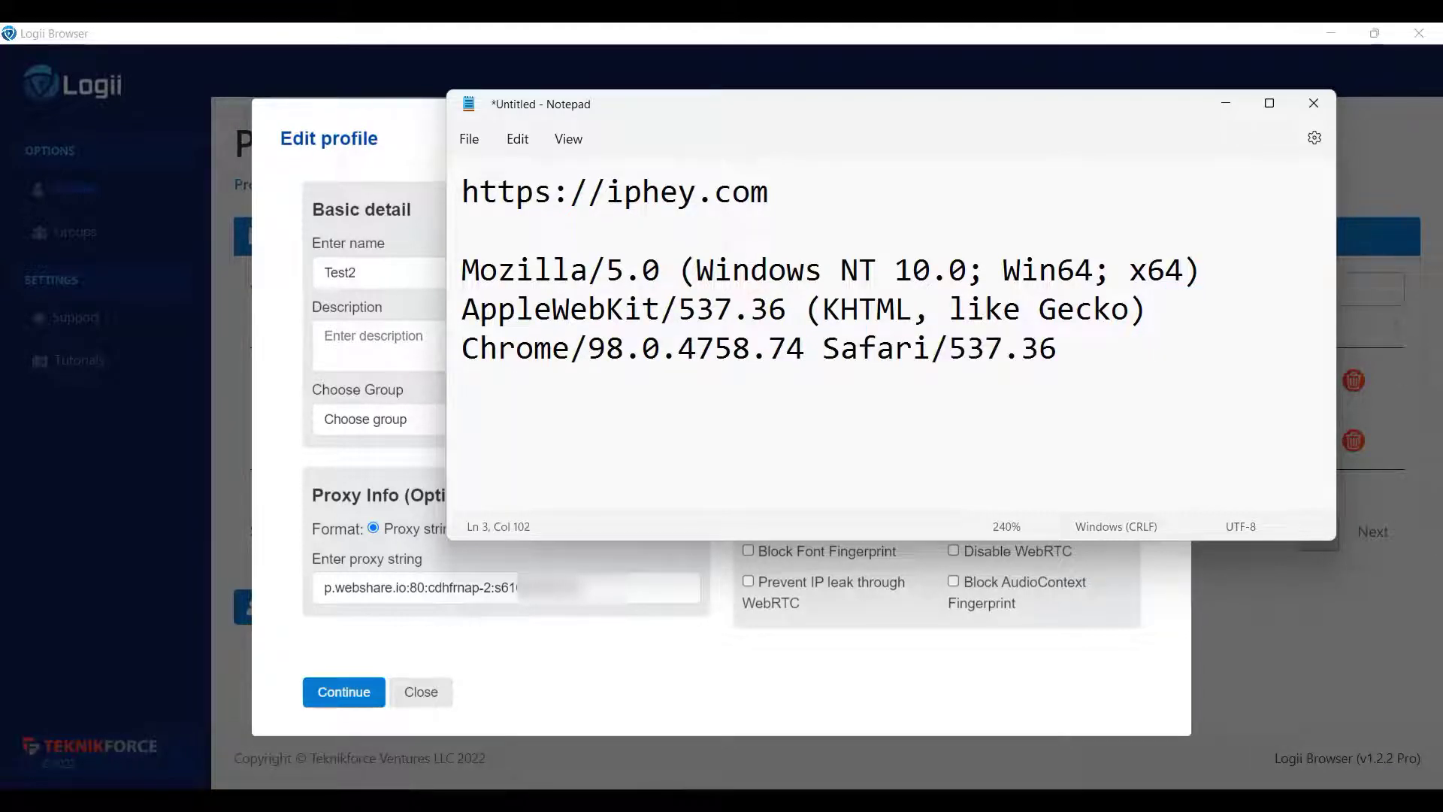
key(Up)
key(Up)
key(Up)
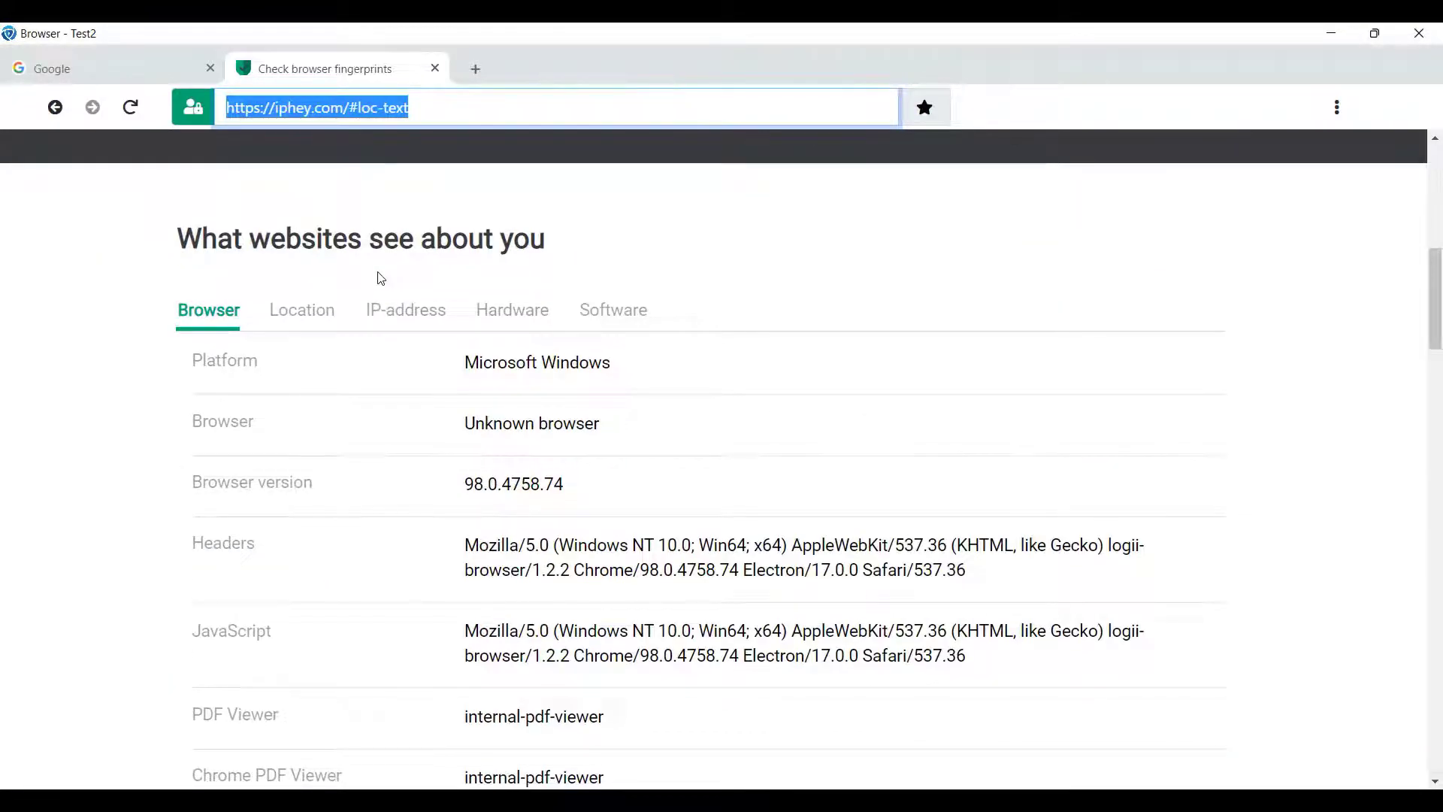
Step: On Test2's iphey.com report, highlight logii-browser/1.2.2 in the JavaScript user agent row
scroll(381, 279, down, 4)
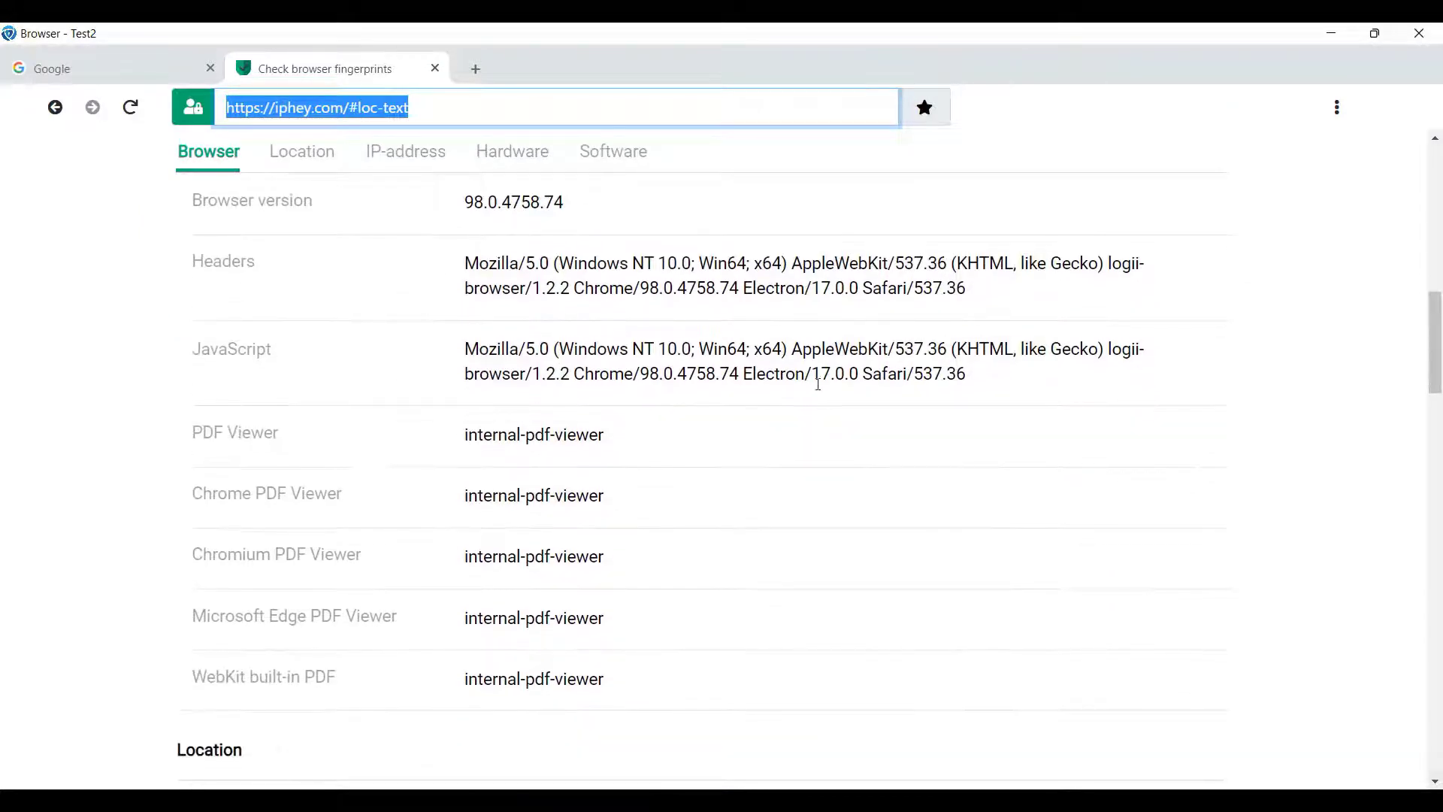
drag(1107, 349, 556, 374)
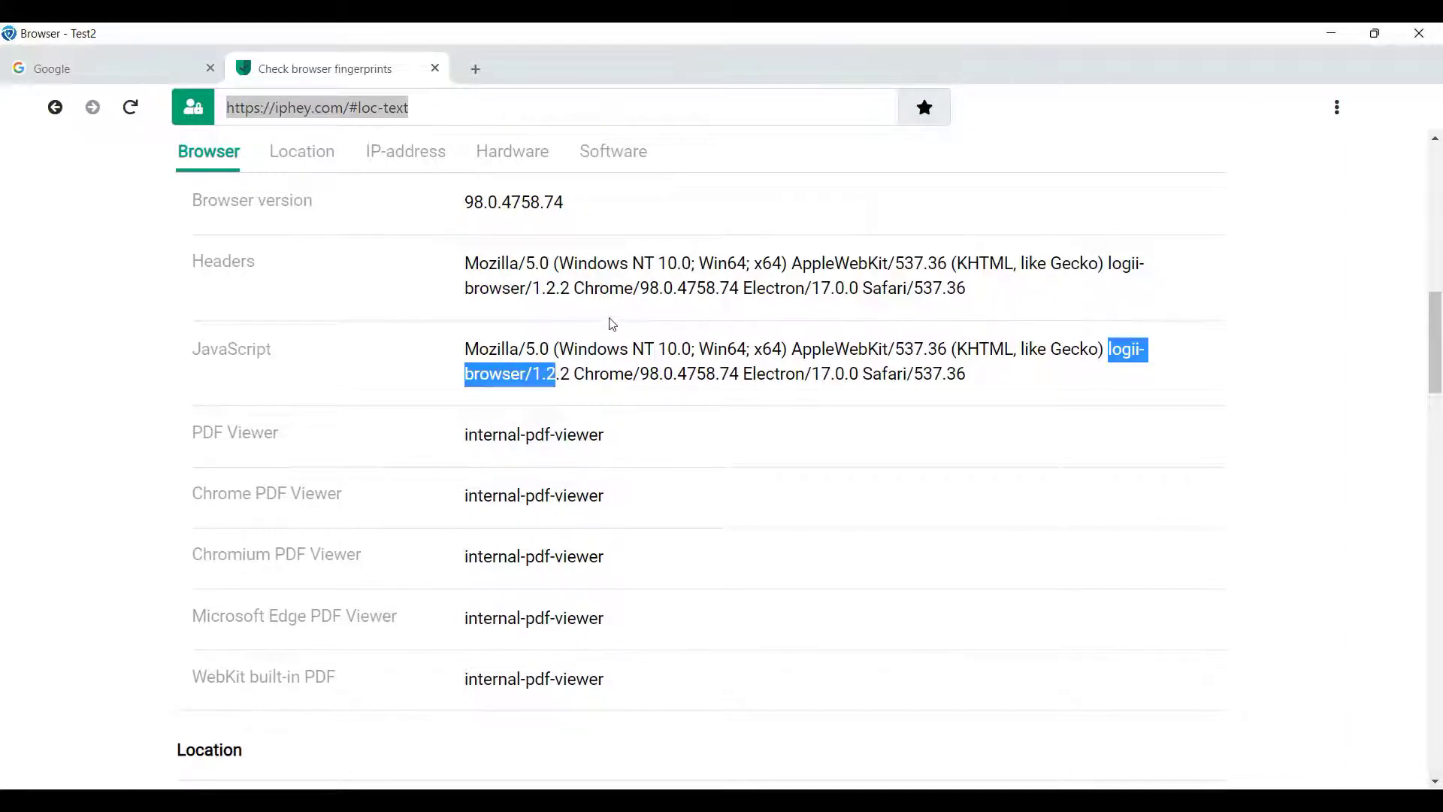
scroll(1056, 325, up, 4)
scroll(841, 328, up, 1)
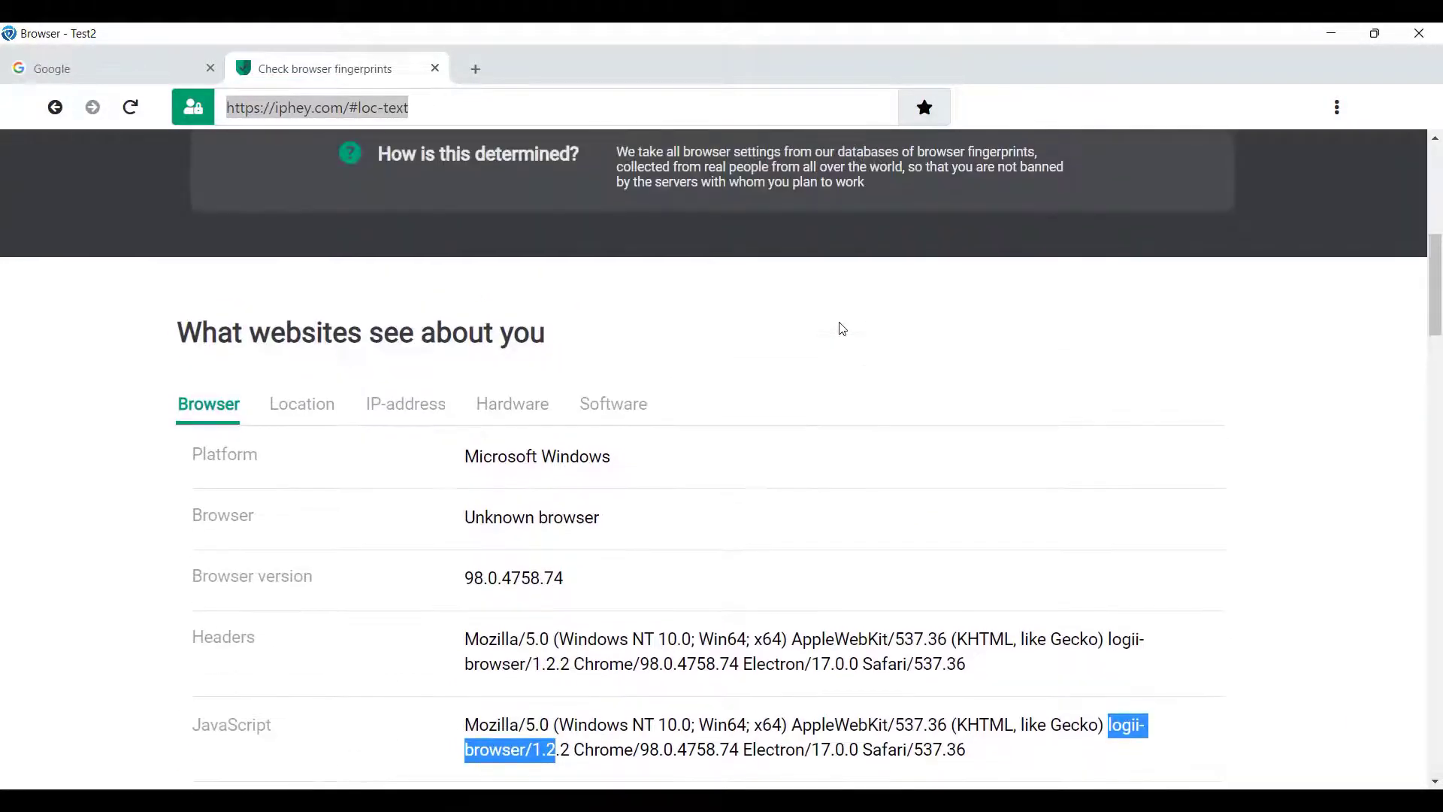
scroll(841, 328, down, 1)
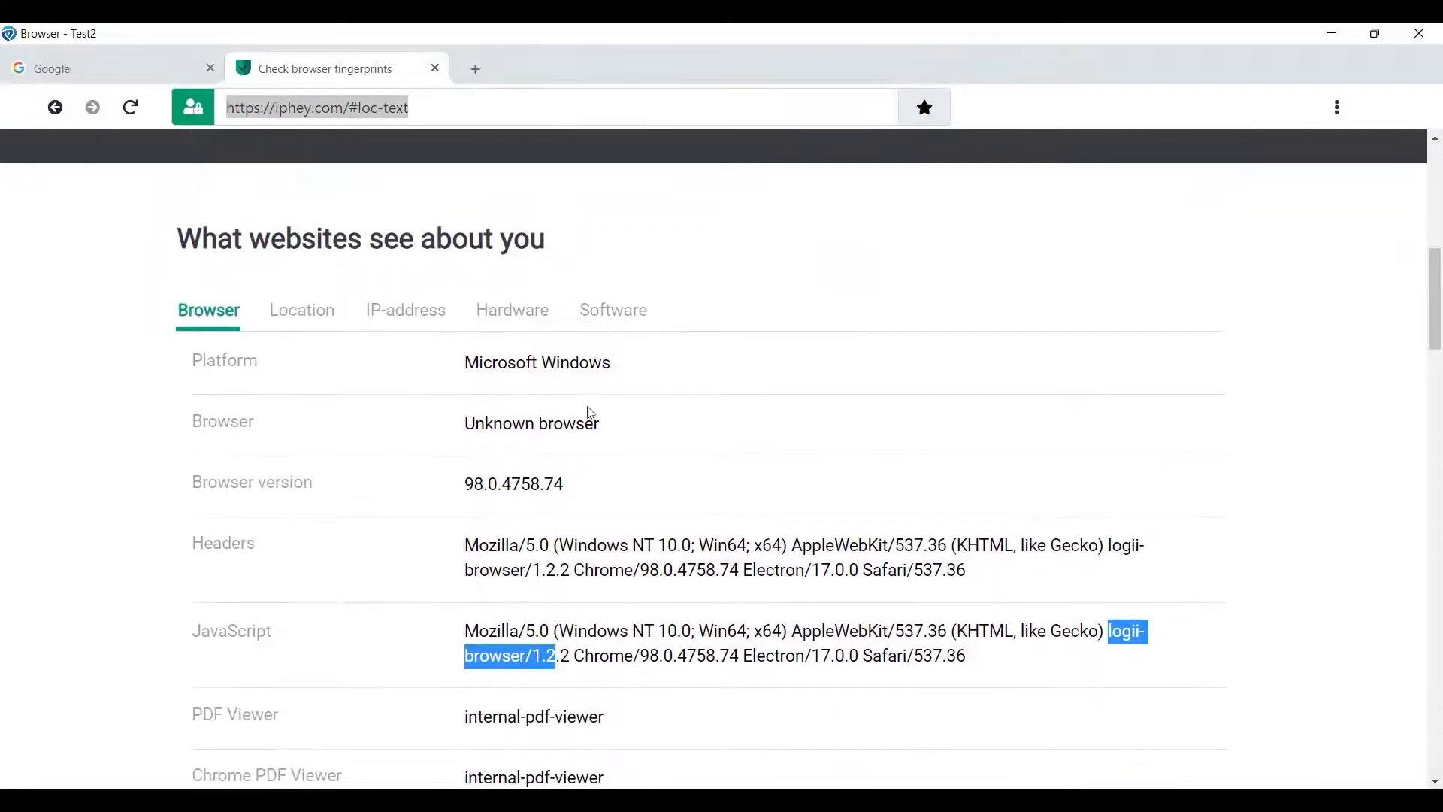
scroll(645, 342, down, 2)
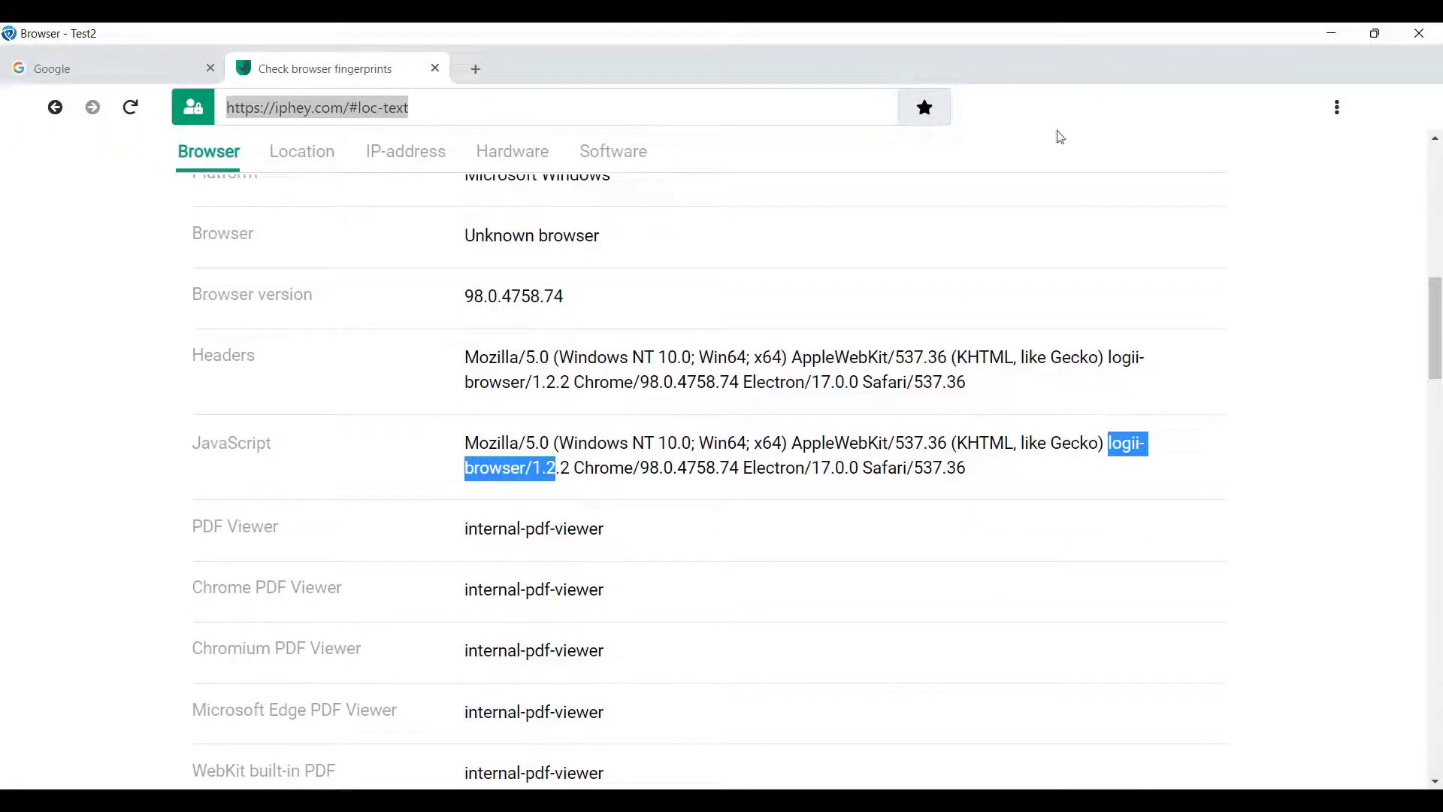
Step: Replace Test2's user agent with the cleaned Chrome/98.0.4758.74 Safari/537.36 string from Notepad and save
key(alt+Tab)
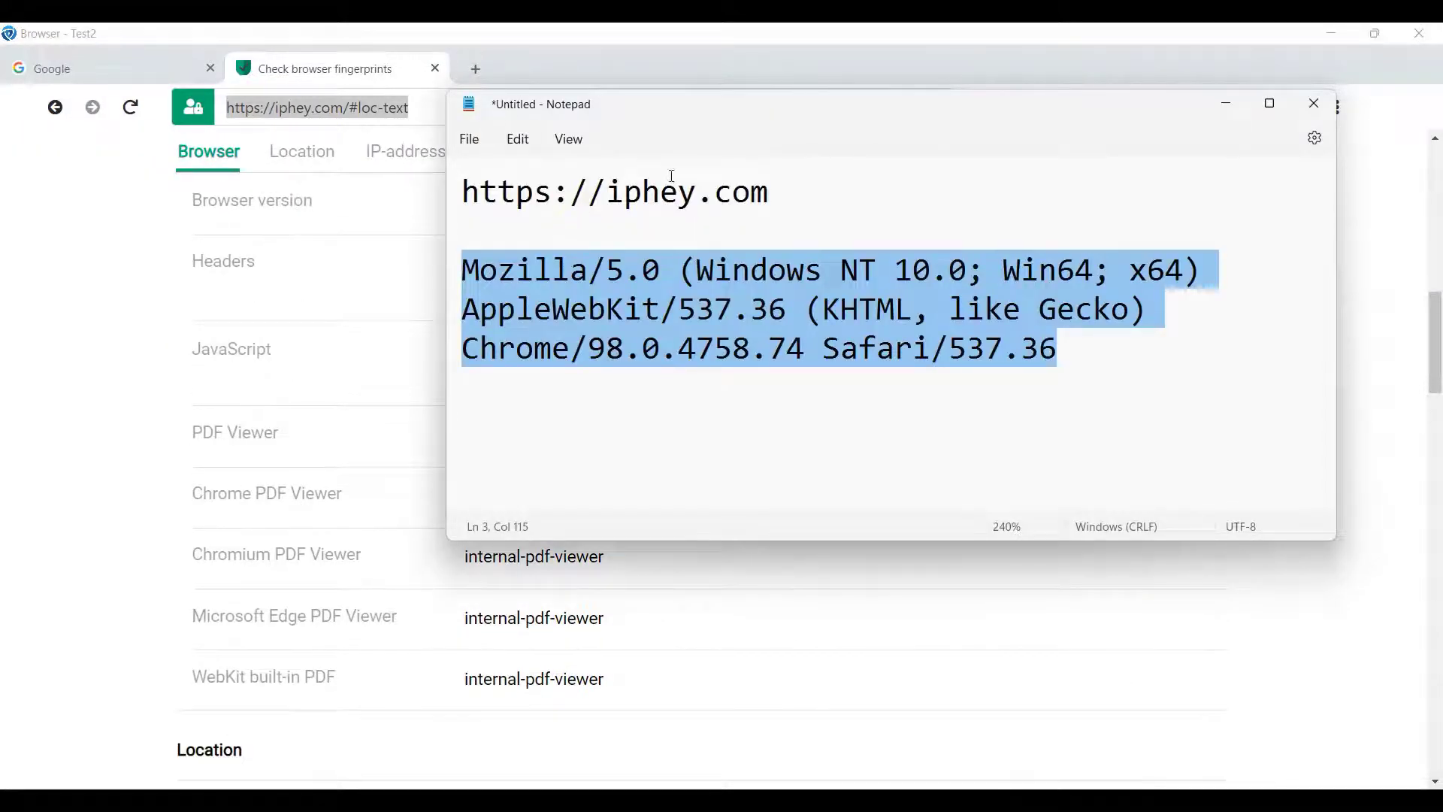
right_click(763, 343)
click(755, 403)
click(583, 715)
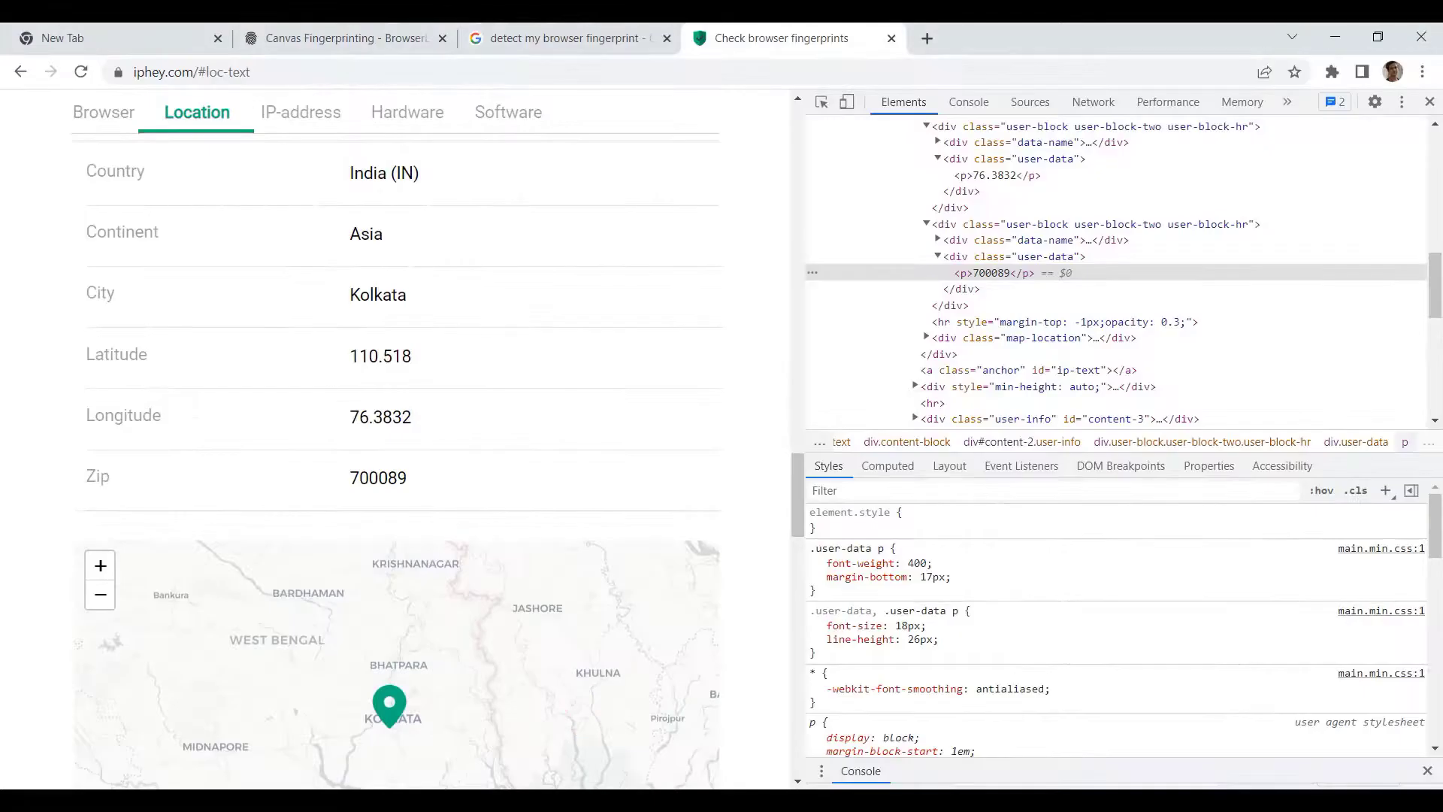
click(964, 718)
click(808, 275)
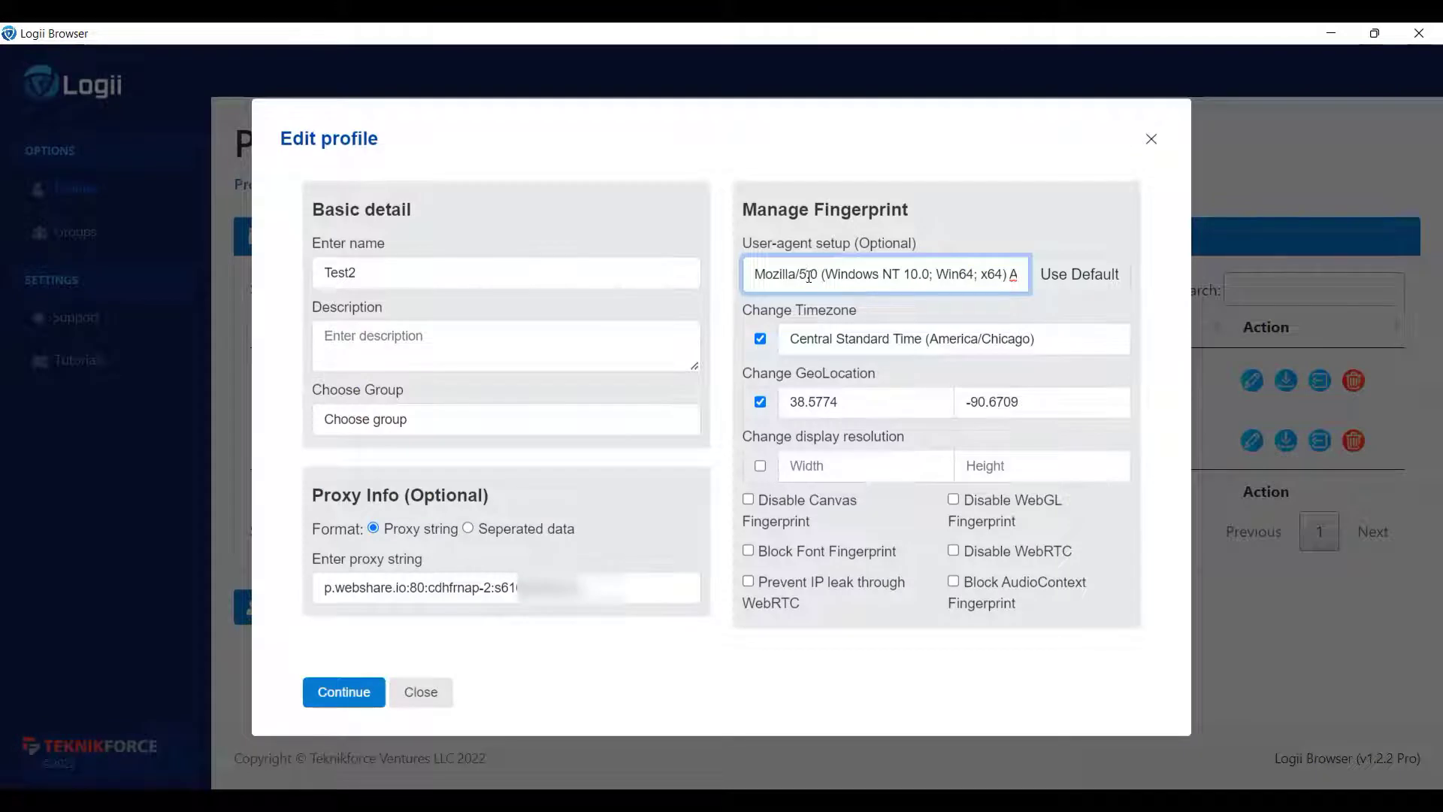
key(ctrl+a)
key(BackSpace)
key(ctrl+v)
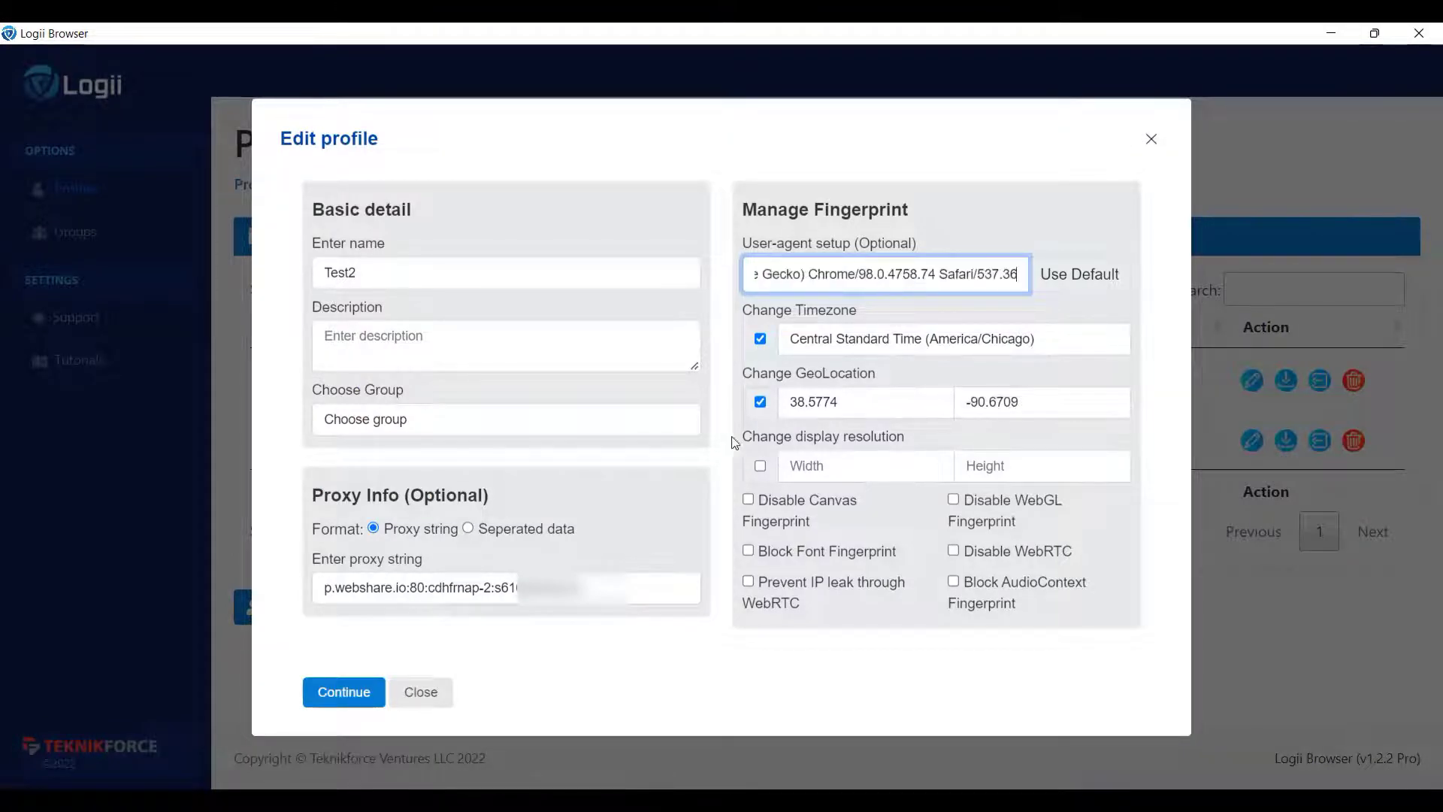
click(334, 699)
Step: Confirm the profile changes and close the old Test2 browser window
click(335, 699)
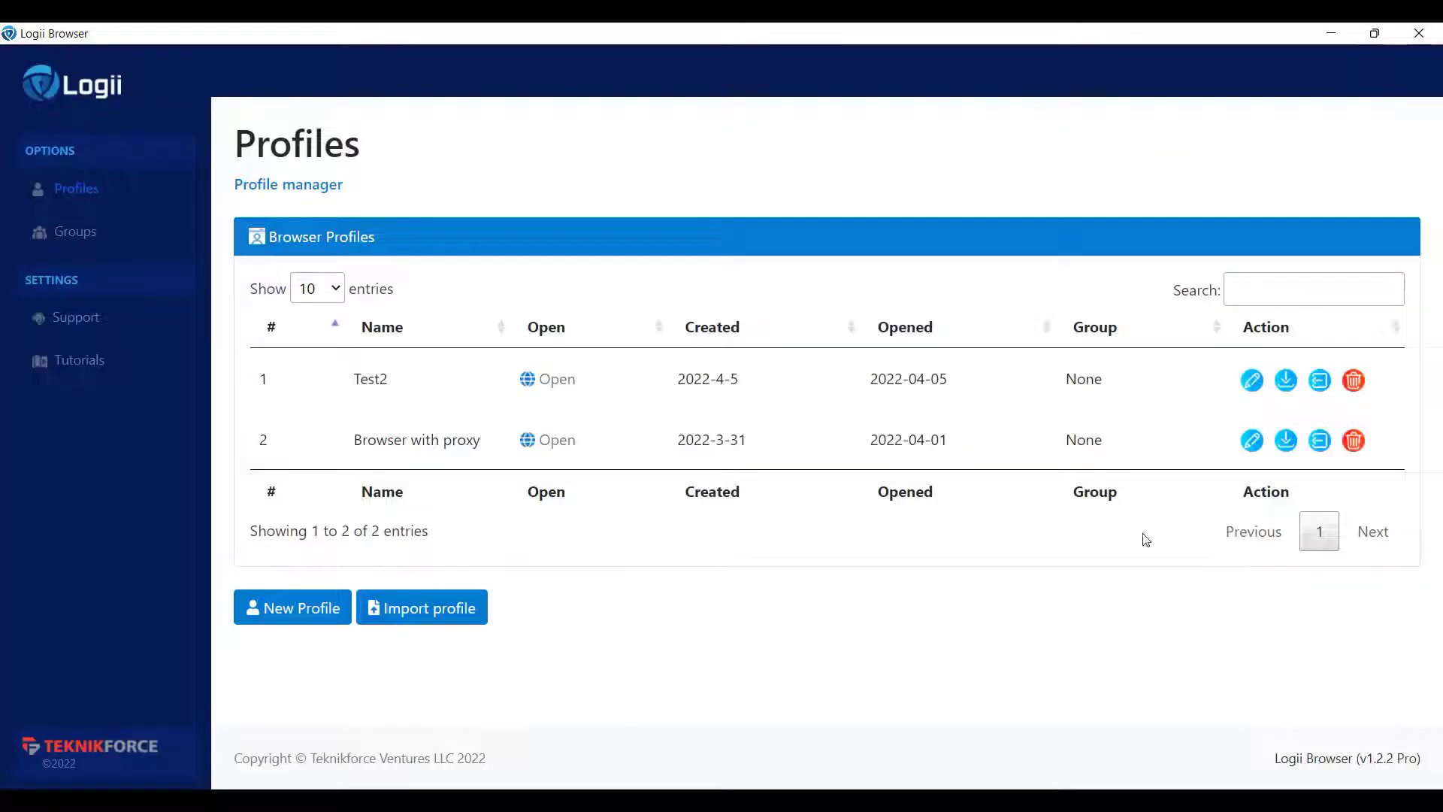
mouse_move(1071, 786)
click(1256, 657)
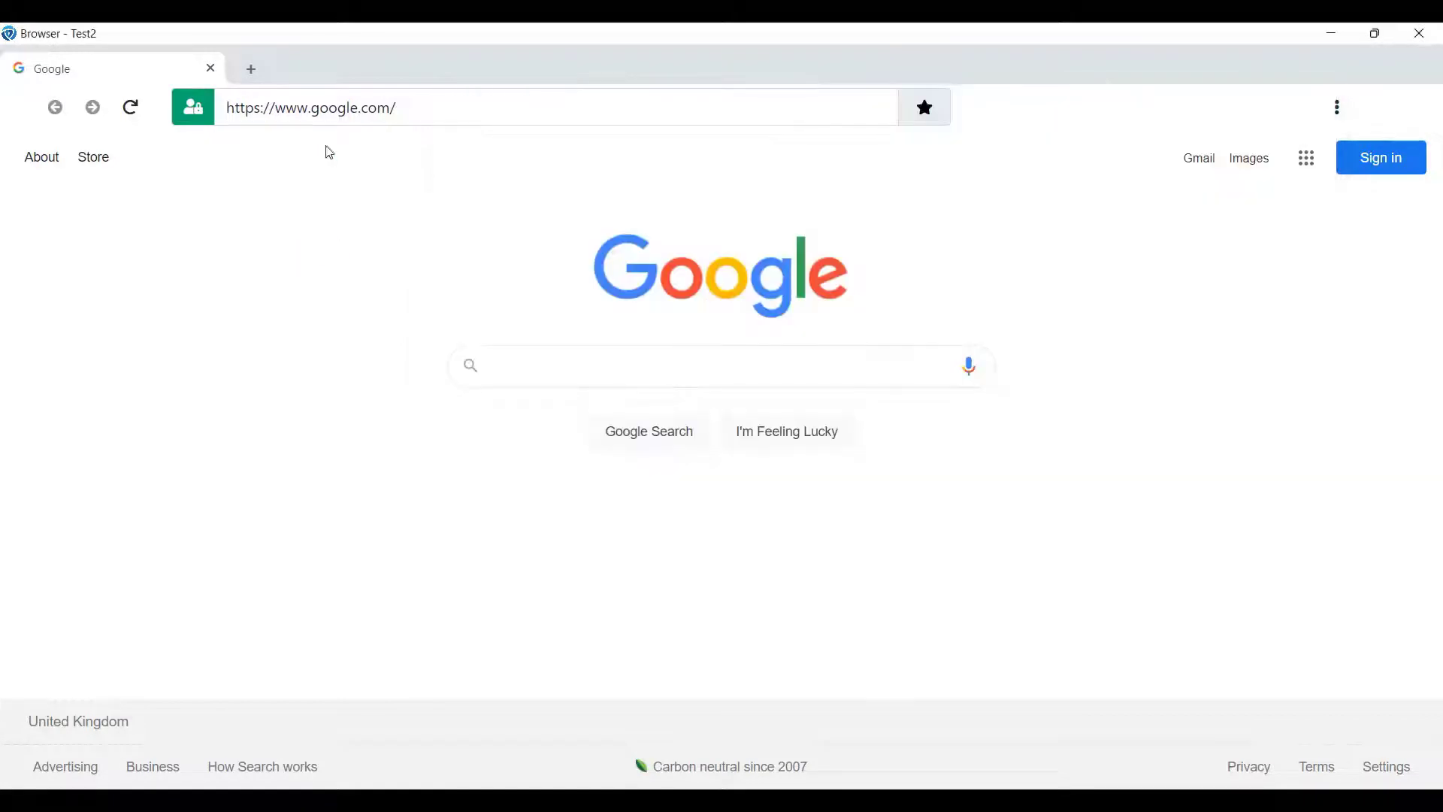
click(339, 108)
key(ctrl+v)
key(Return)
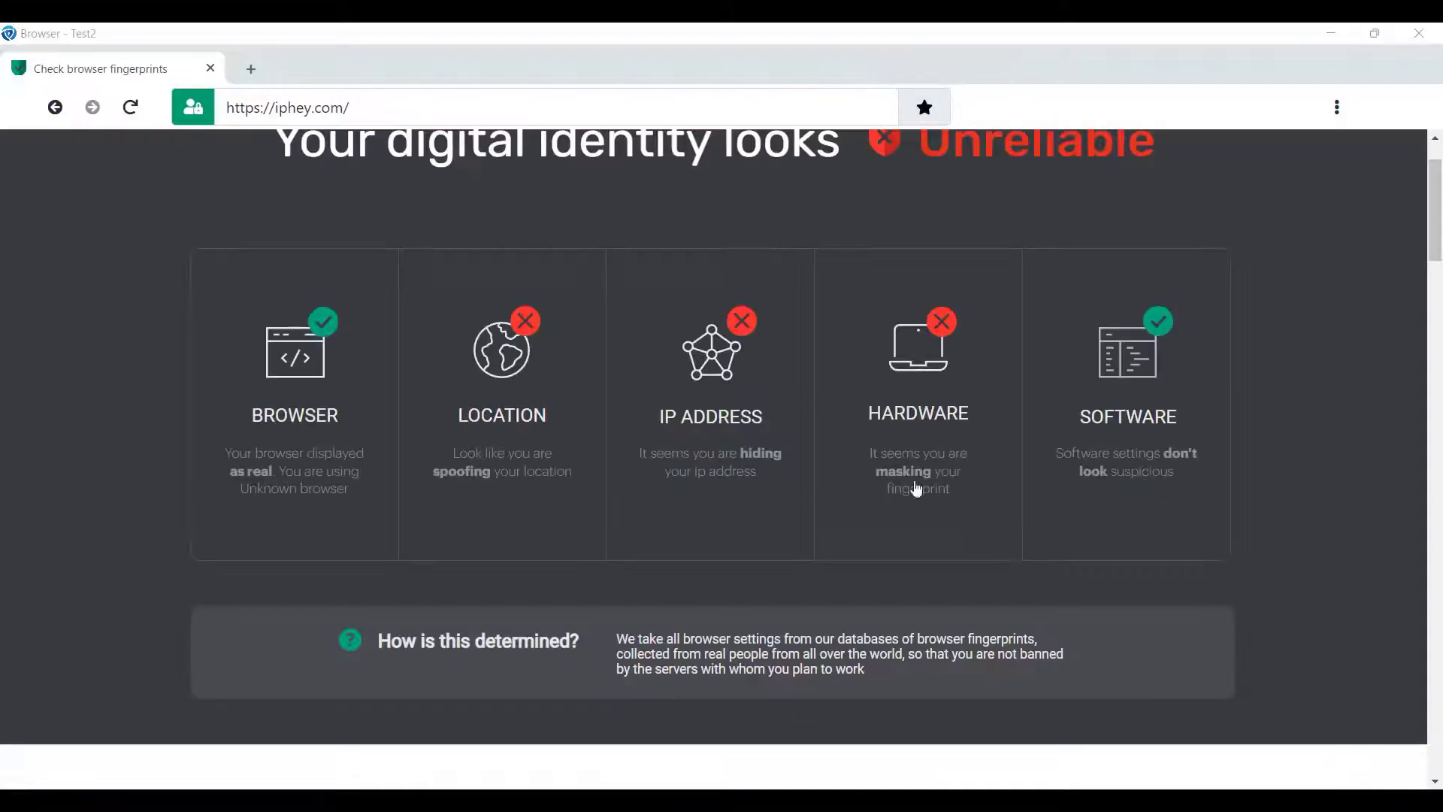
scroll(758, 365, down, 5)
scroll(757, 366, down, 2)
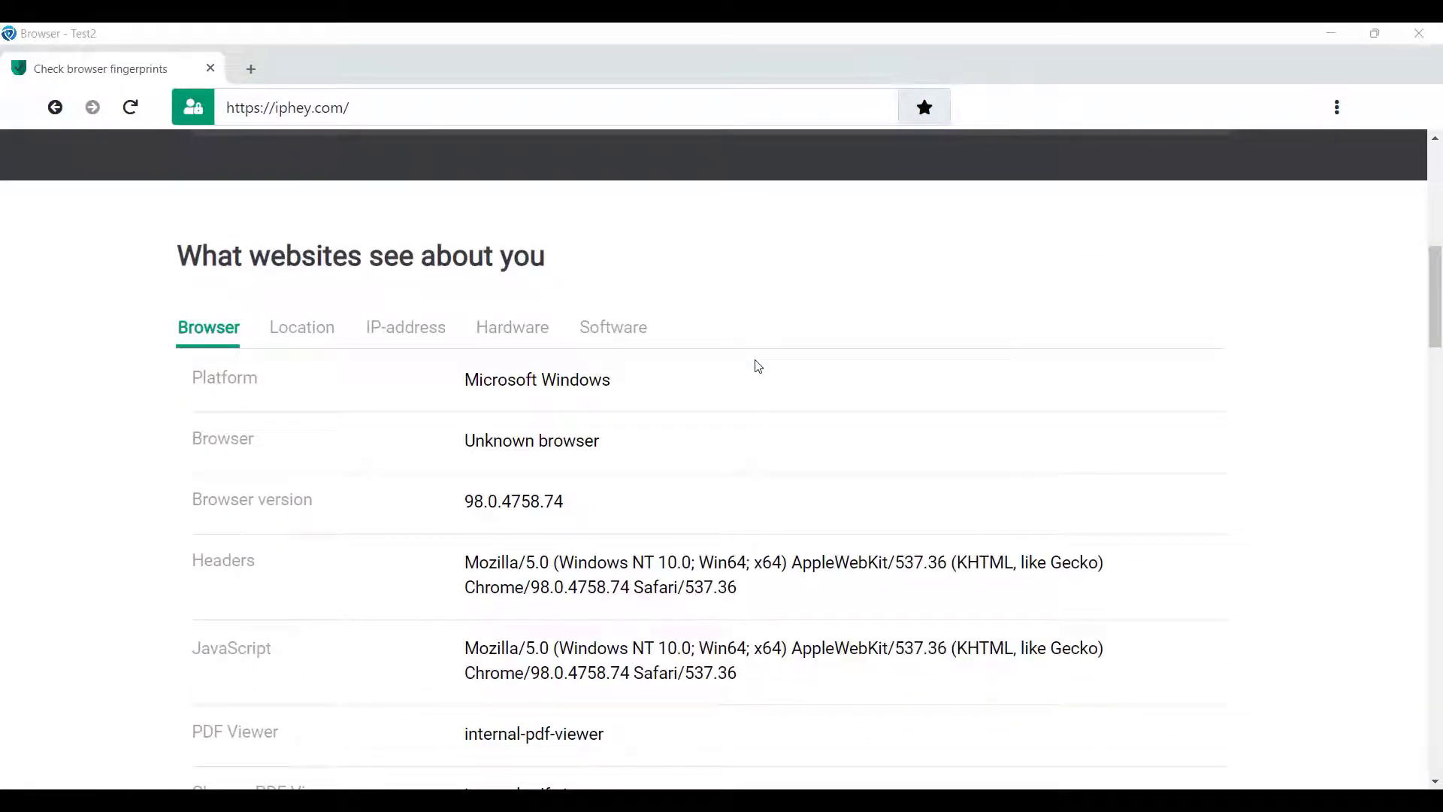
scroll(758, 366, down, 1)
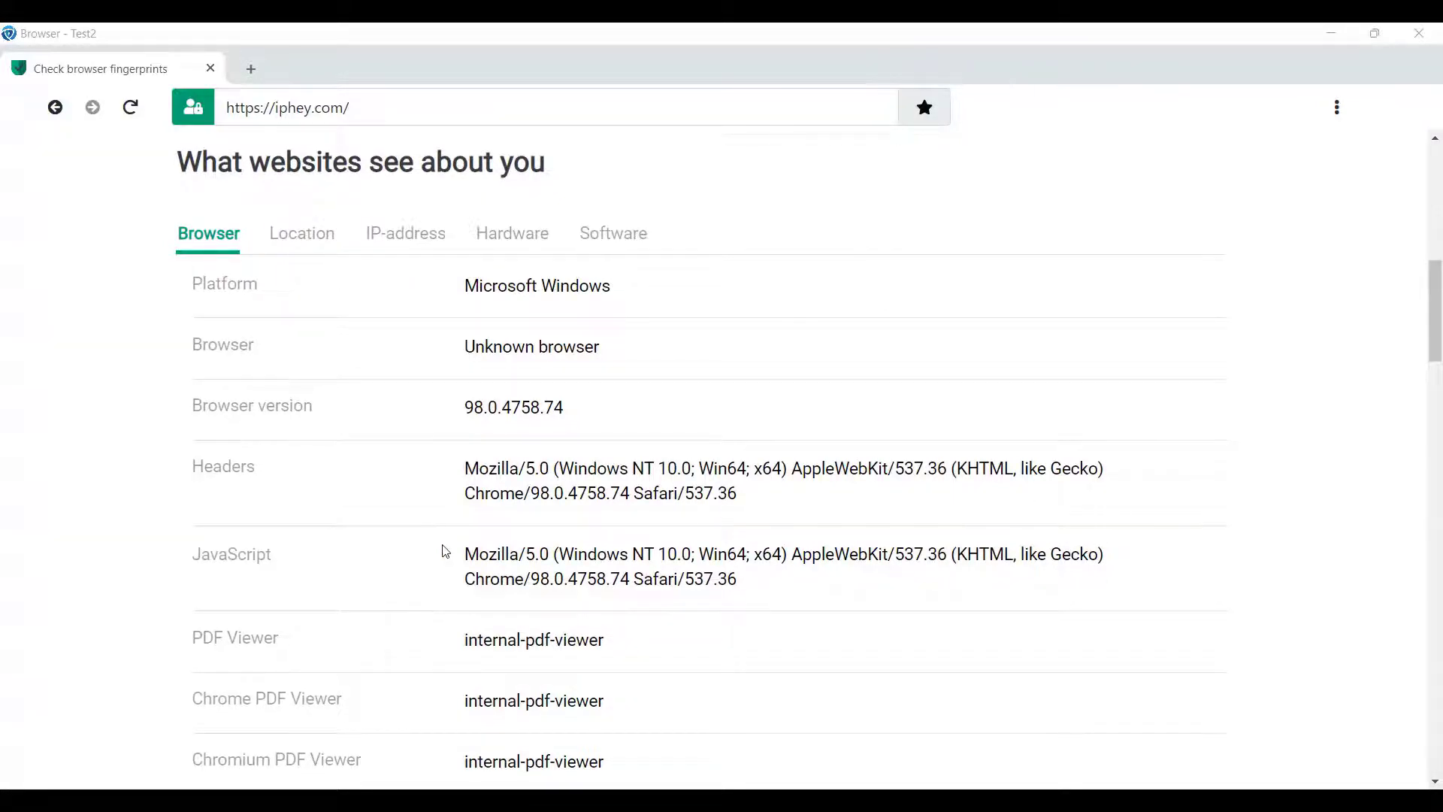
scroll(446, 550, down, 2)
scroll(445, 551, up, 5)
Step: Search Google for 'user agent for safari' and open WhatIsMyBrowser's latest Safari user agents page
scroll(445, 551, down, 3)
scroll(446, 551, down, 1)
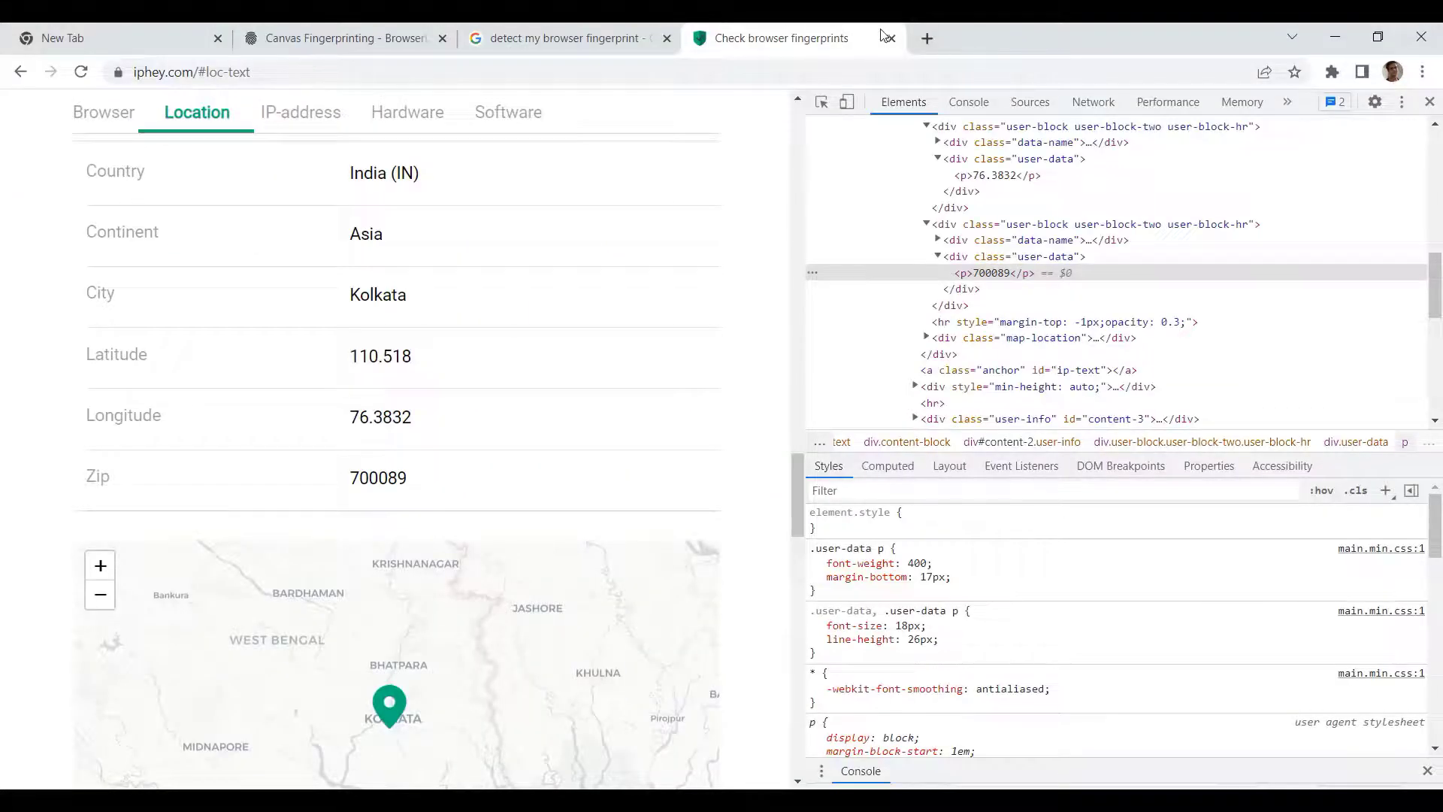
click(927, 38)
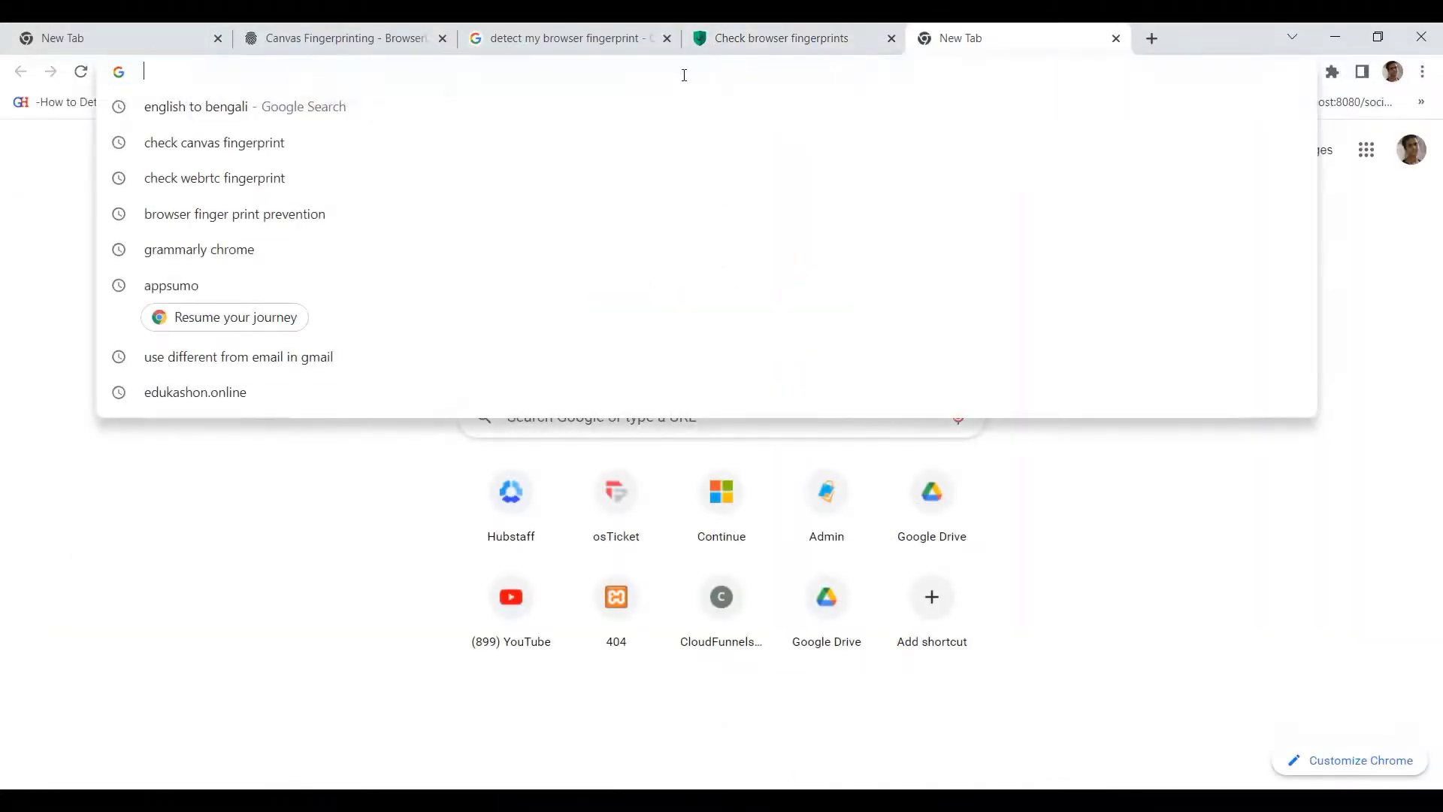
text(user agent f)
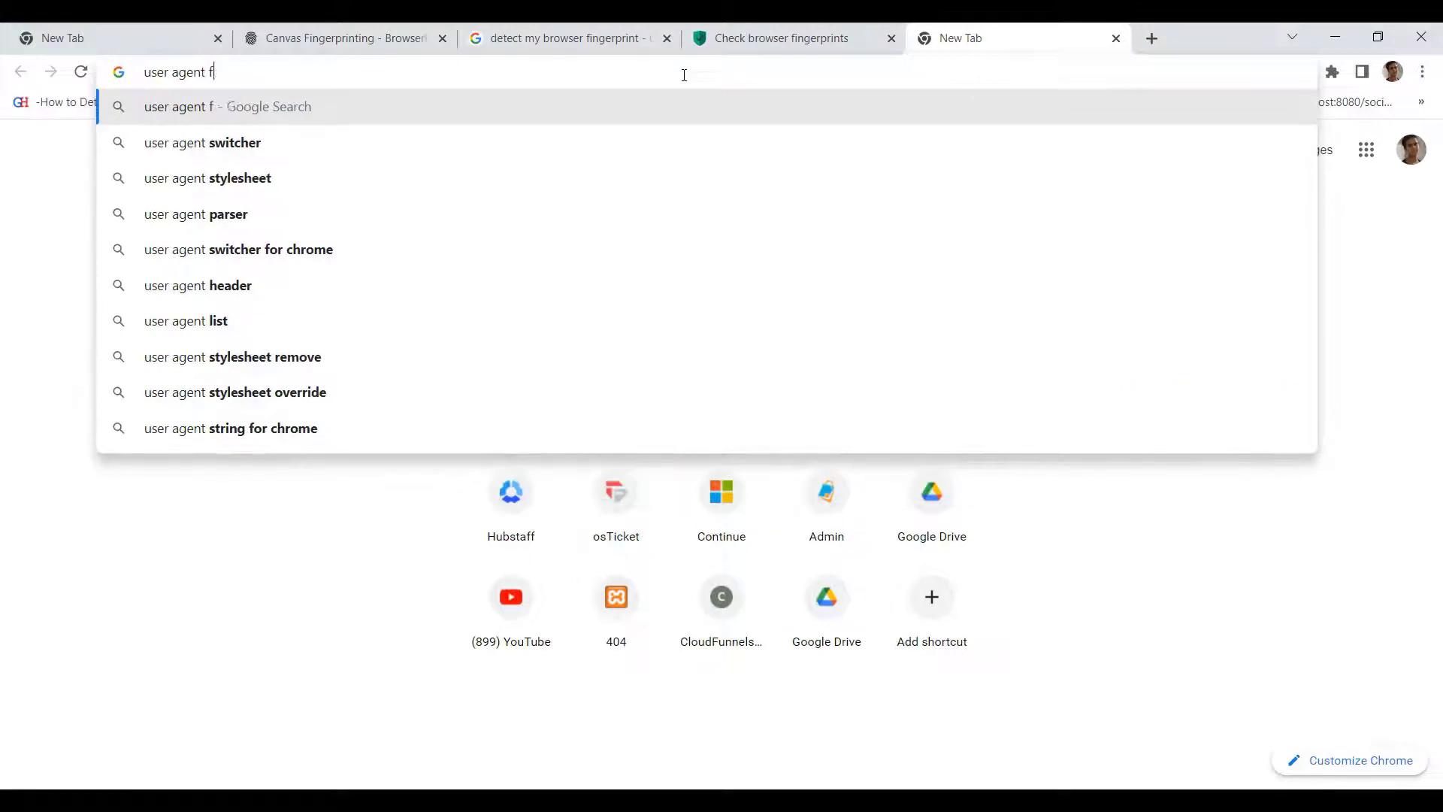
text(or safari)
key(Return)
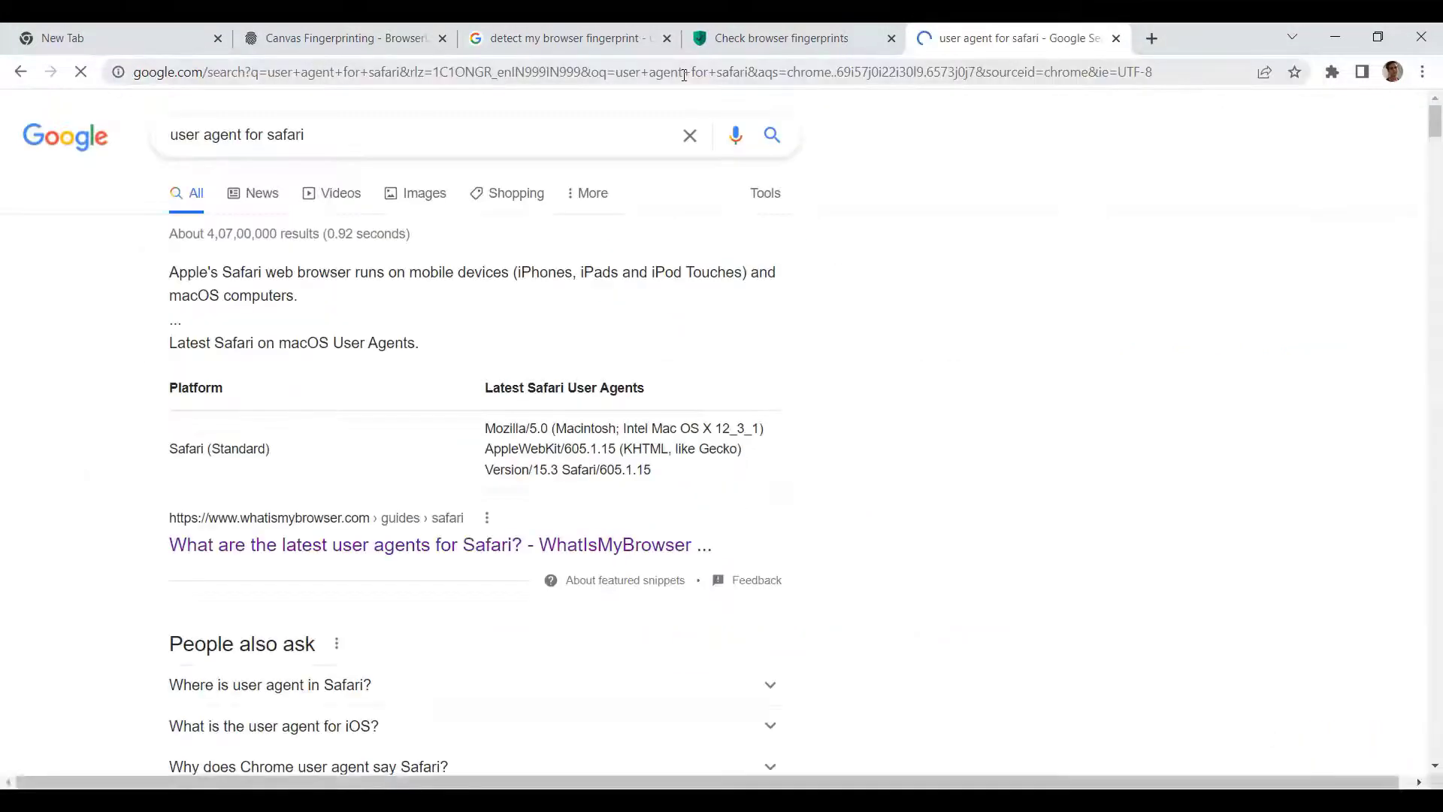
click(338, 546)
scroll(745, 479, down, 2)
scroll(745, 478, down, 2)
Step: Set Test2's user agent to the macOS Safari Version/15.3 Safari/605.1.15 string and close its window
drag(643, 461, 332, 454)
click(454, 451)
key(alt+Tab)
click(1251, 380)
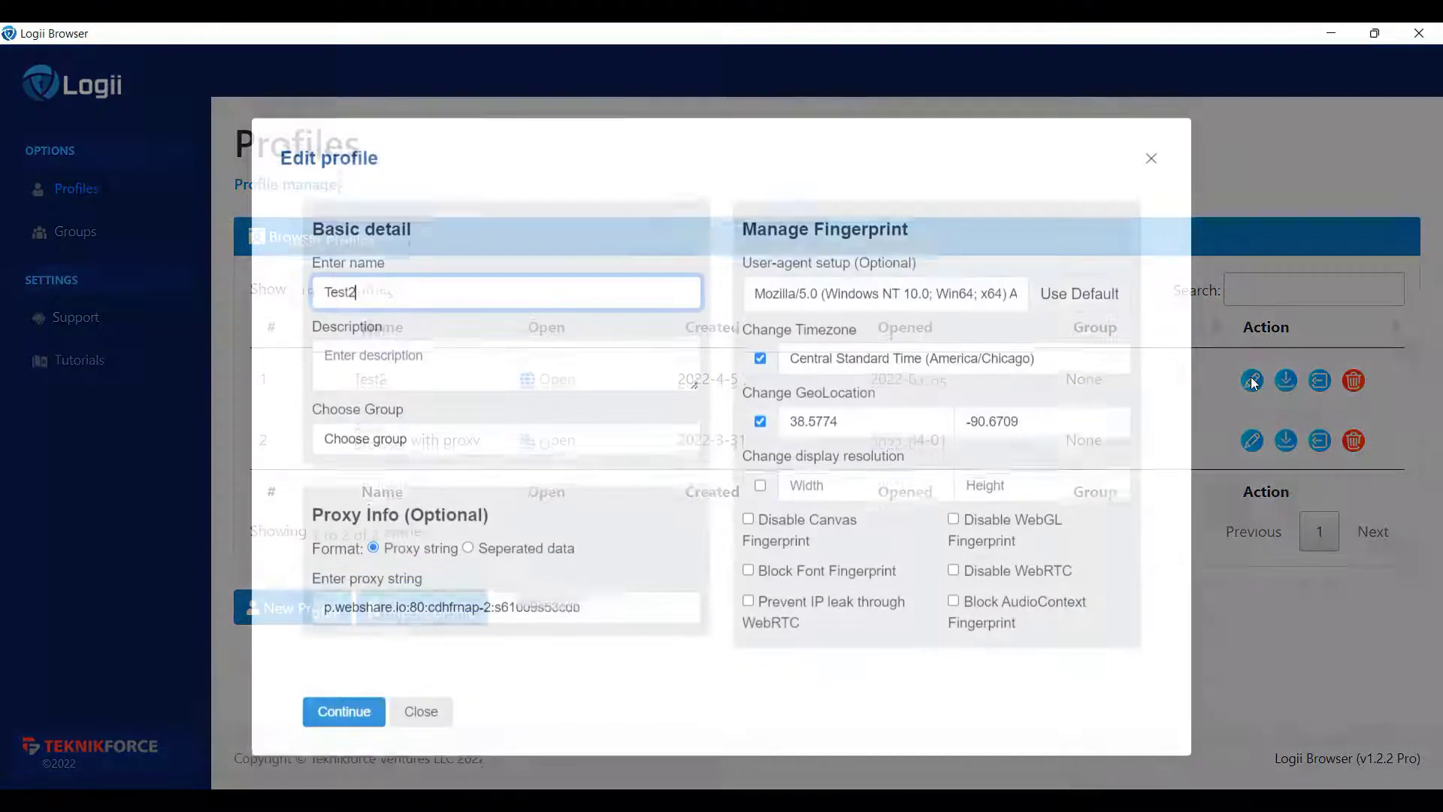
click(796, 273)
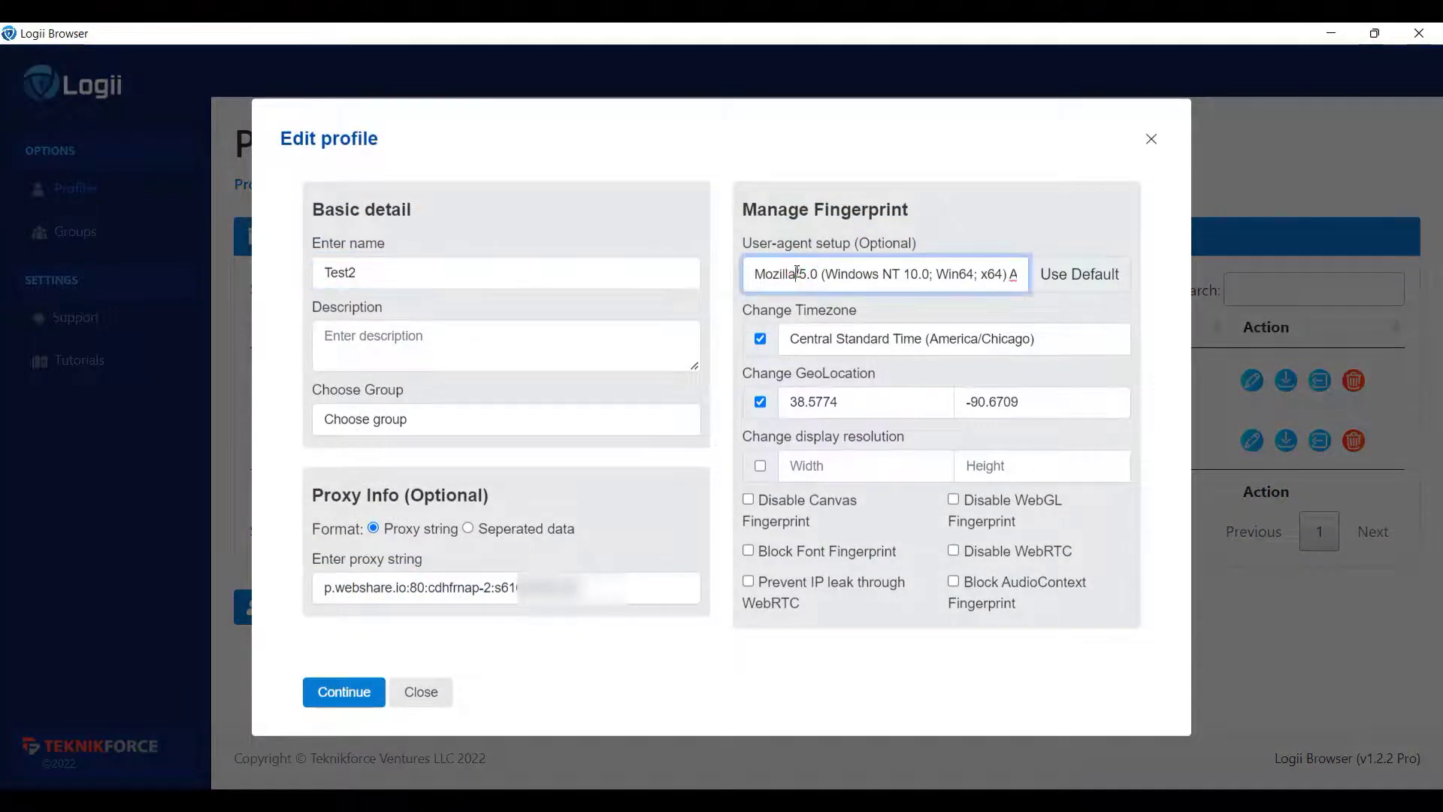
key(ctrl+a)
key(BackSpace)
key(ctrl+v)
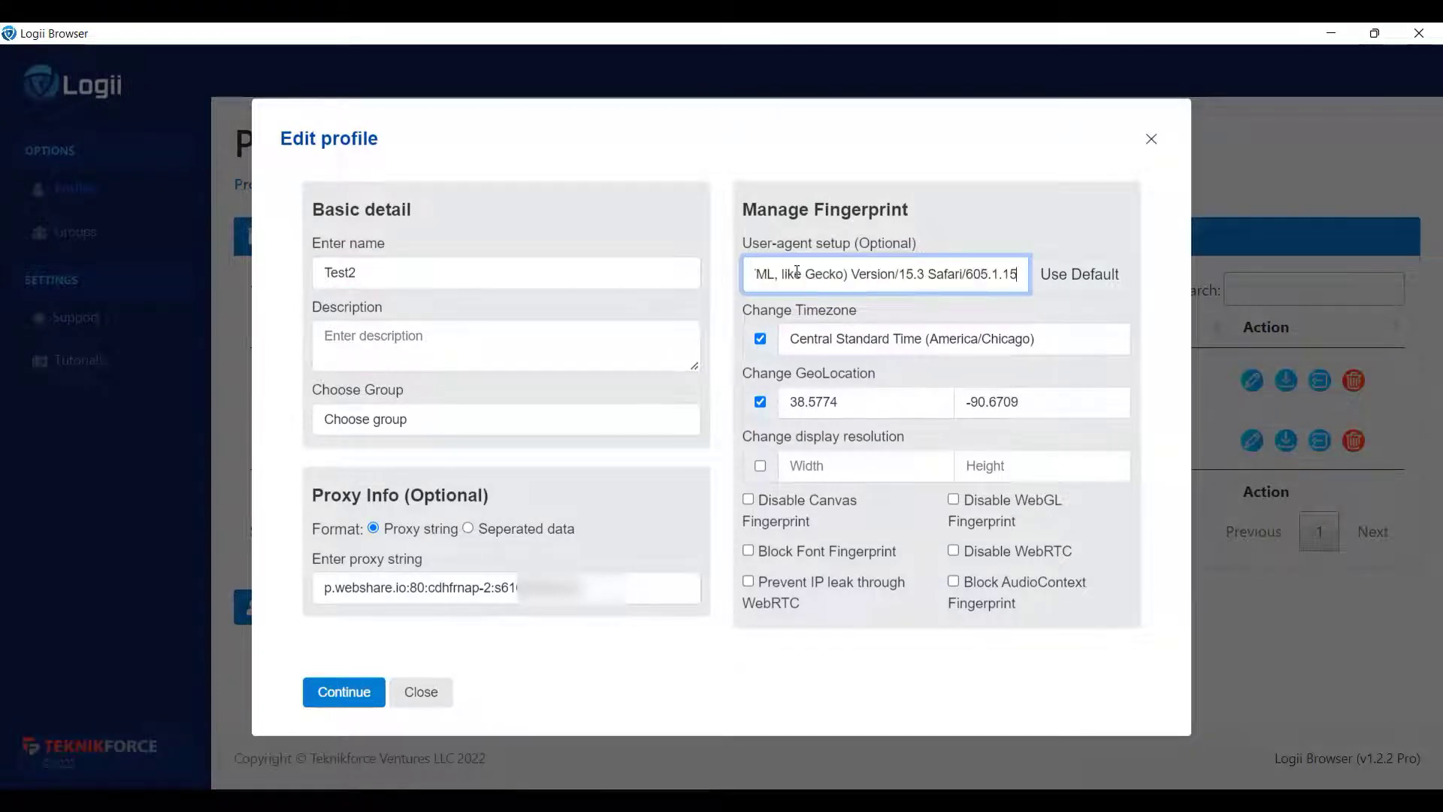
click(347, 692)
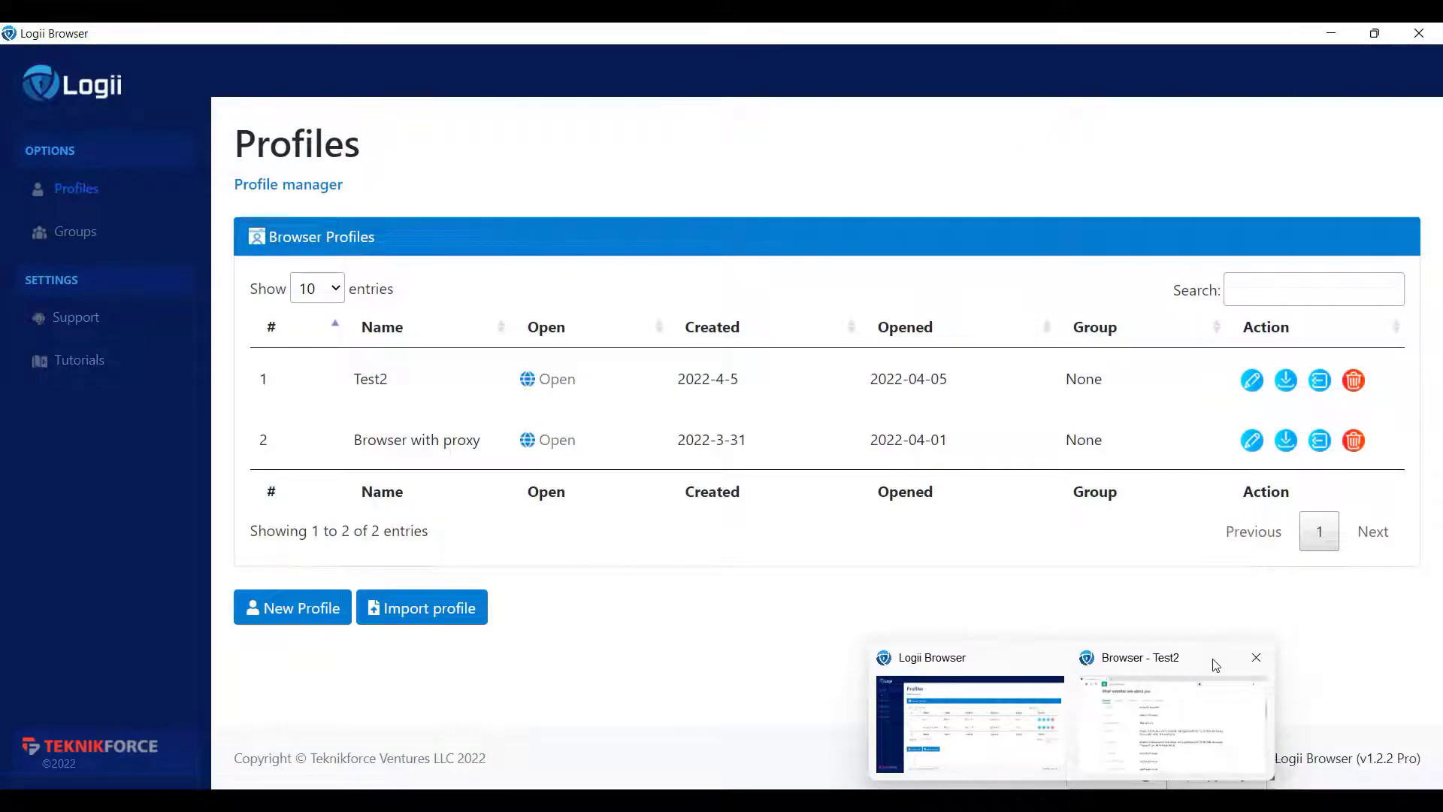
click(1252, 657)
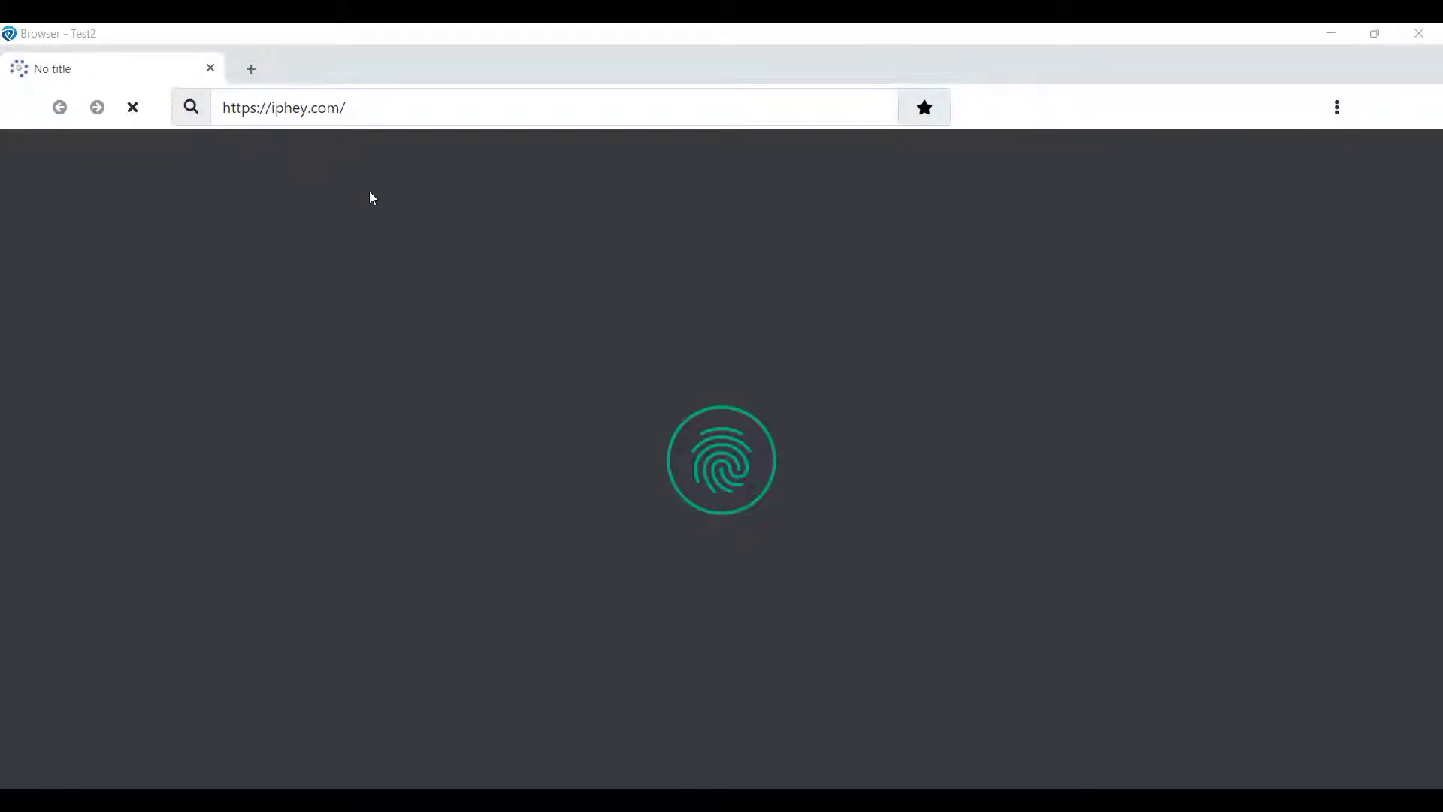
Step: Scroll Test2's iphey.com report and select the Apple Mac platform value
scroll(482, 229, down, 10)
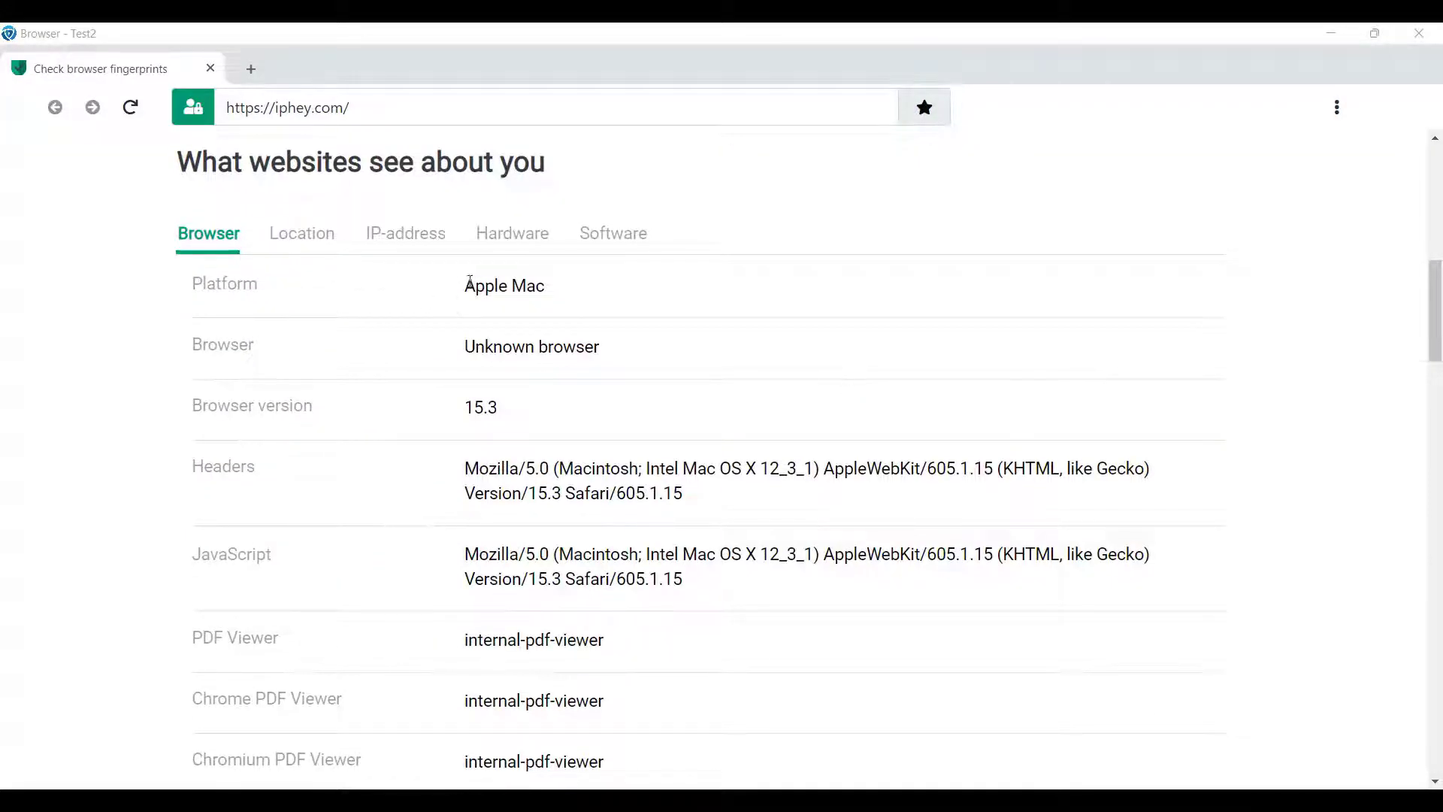
click(549, 287)
triple_click(548, 287)
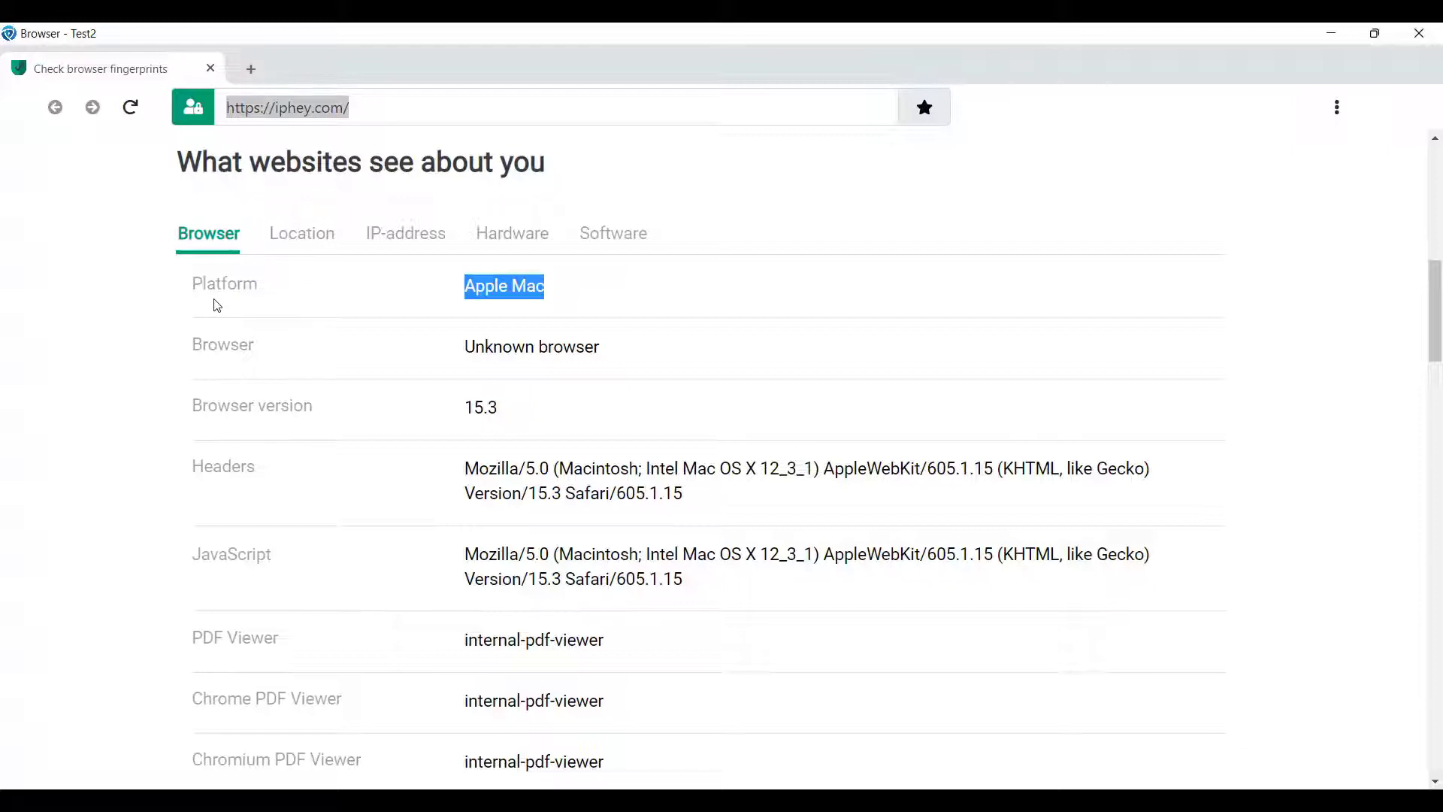
Step: In a new Chrome tab, search Google for 'check canvas fingerprint'
key(alt+Tab)
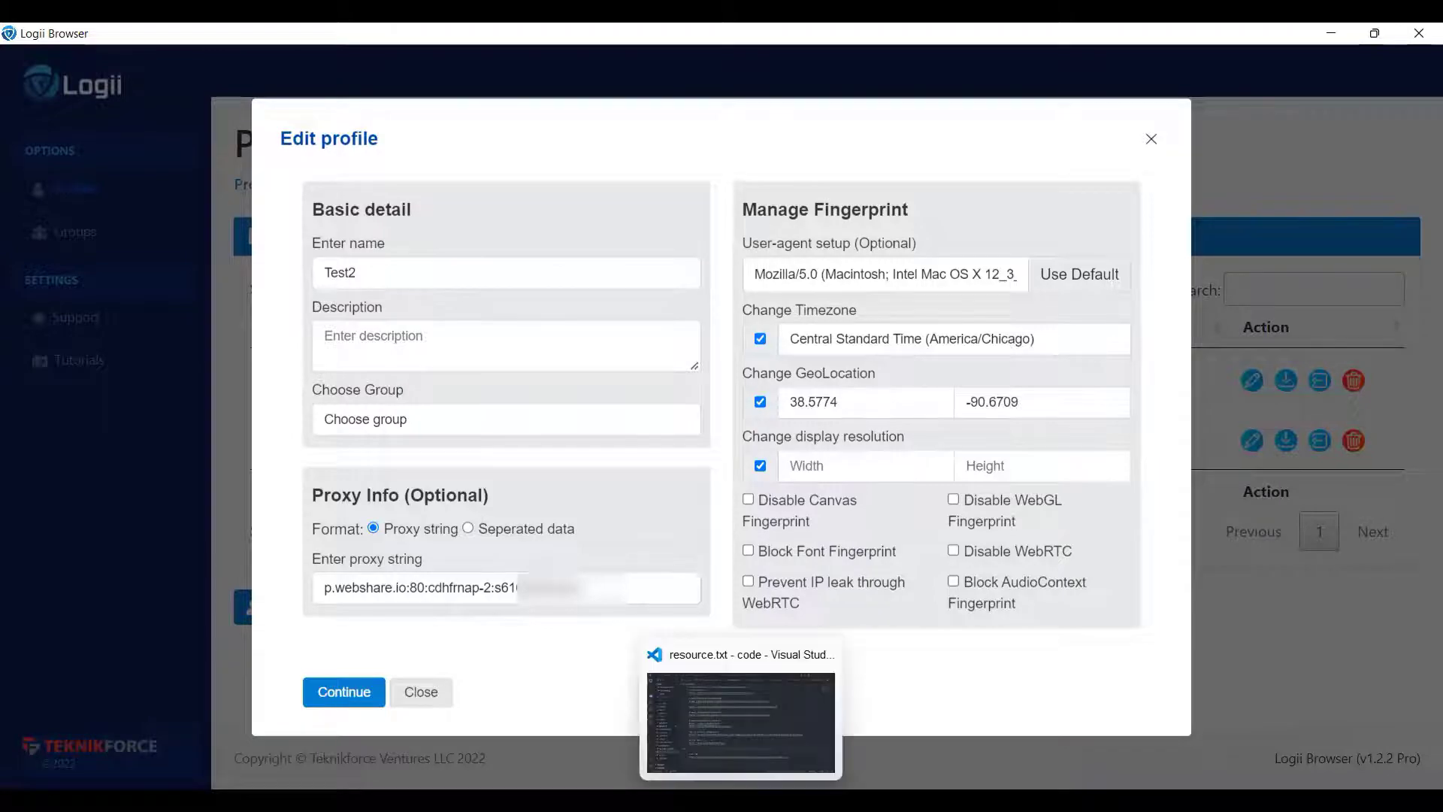
click(615, 714)
key(ctrl+t)
click(760, 71)
text(check canvas fingerprint)
key(Return)
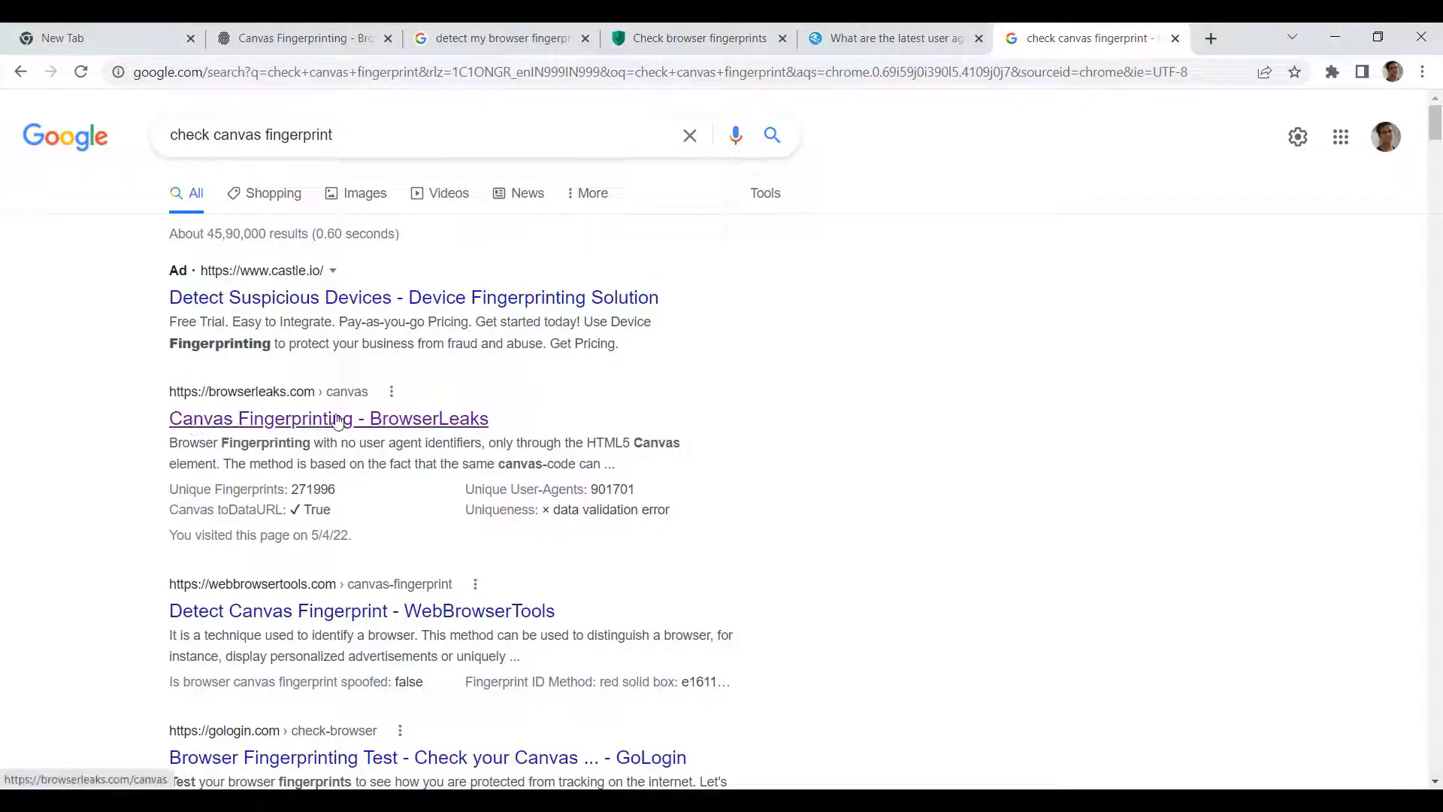
Step: Open BrowserLeaks' Canvas Fingerprinting test in Chrome and review its C835D5D8 signature
click(294, 427)
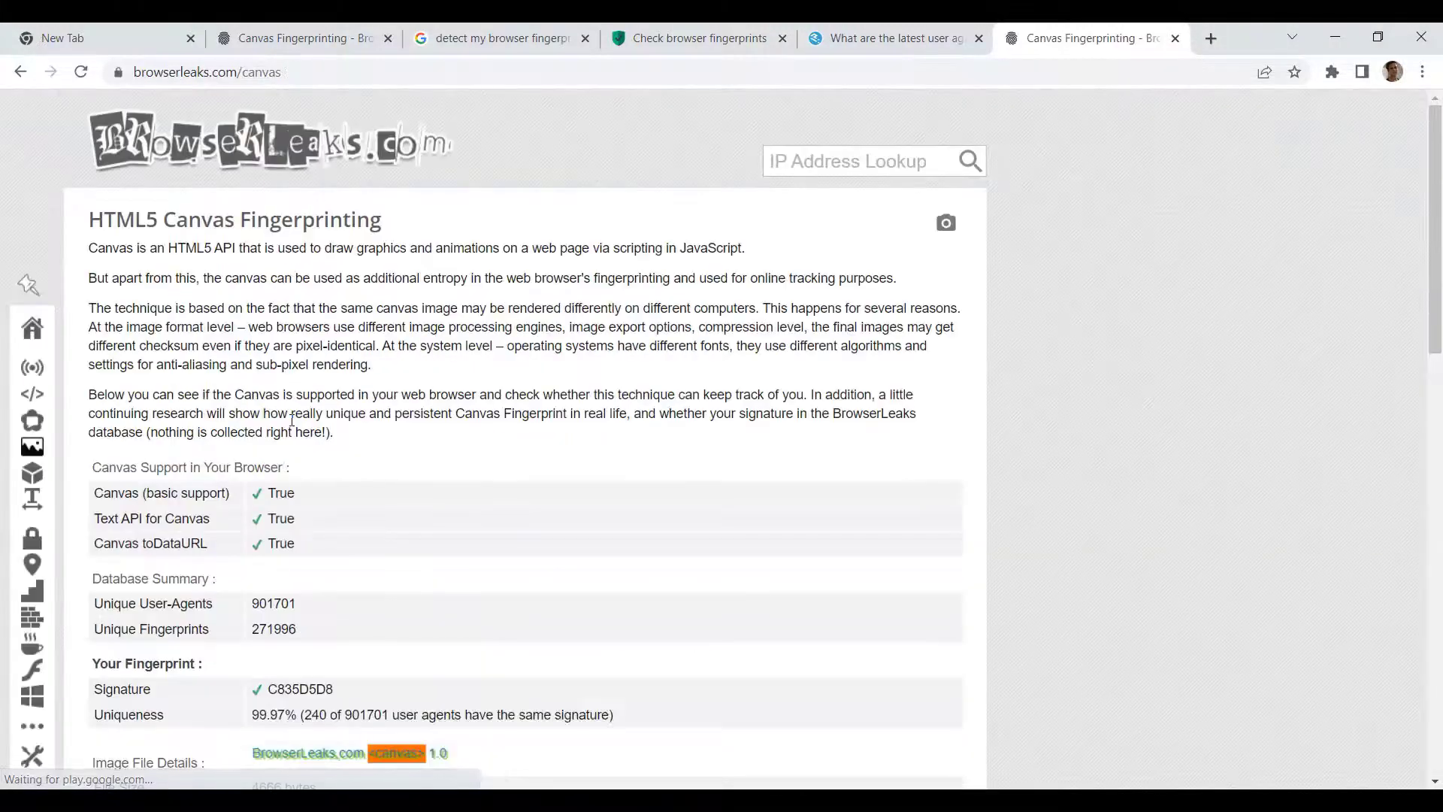
scroll(478, 397, down, 3)
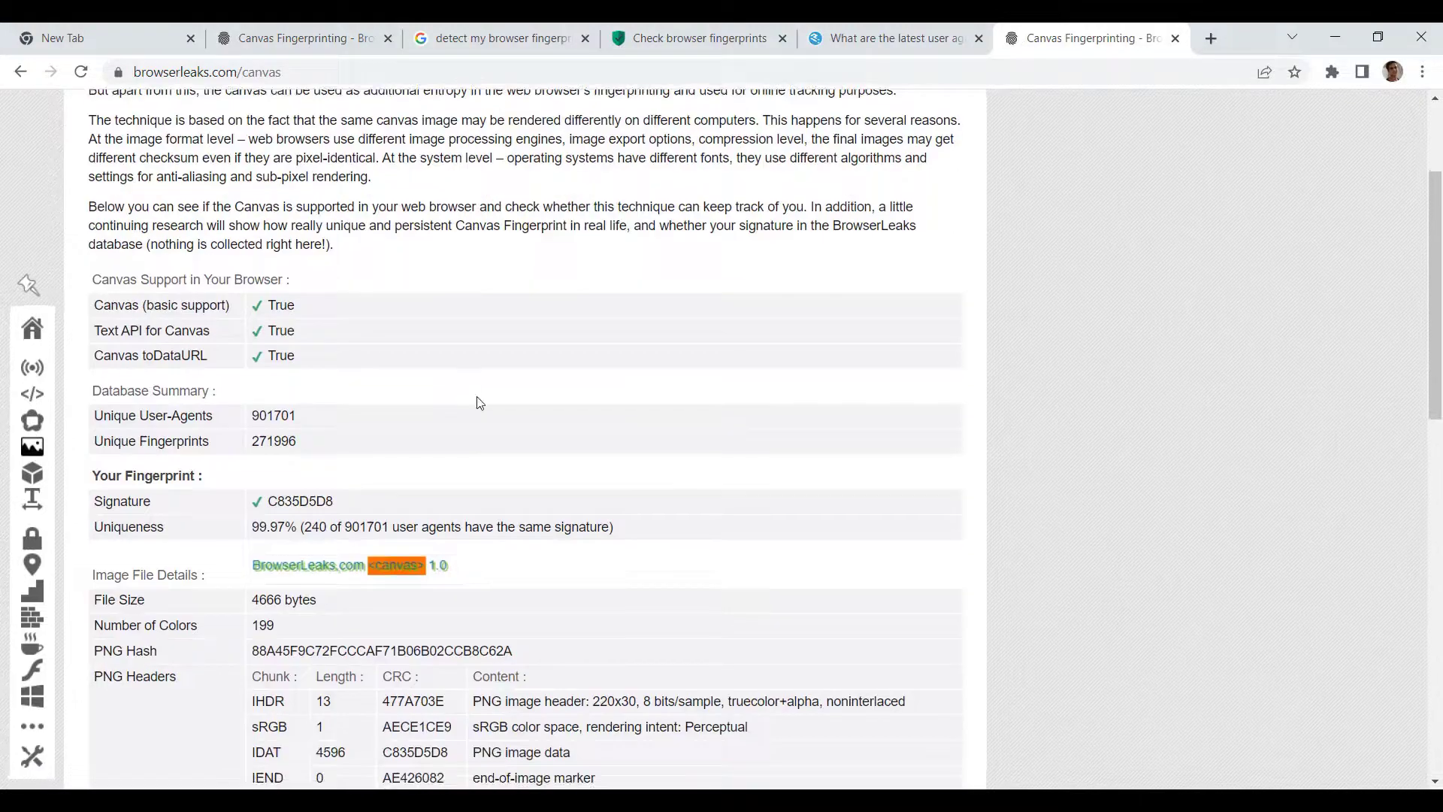
scroll(478, 402, down, 6)
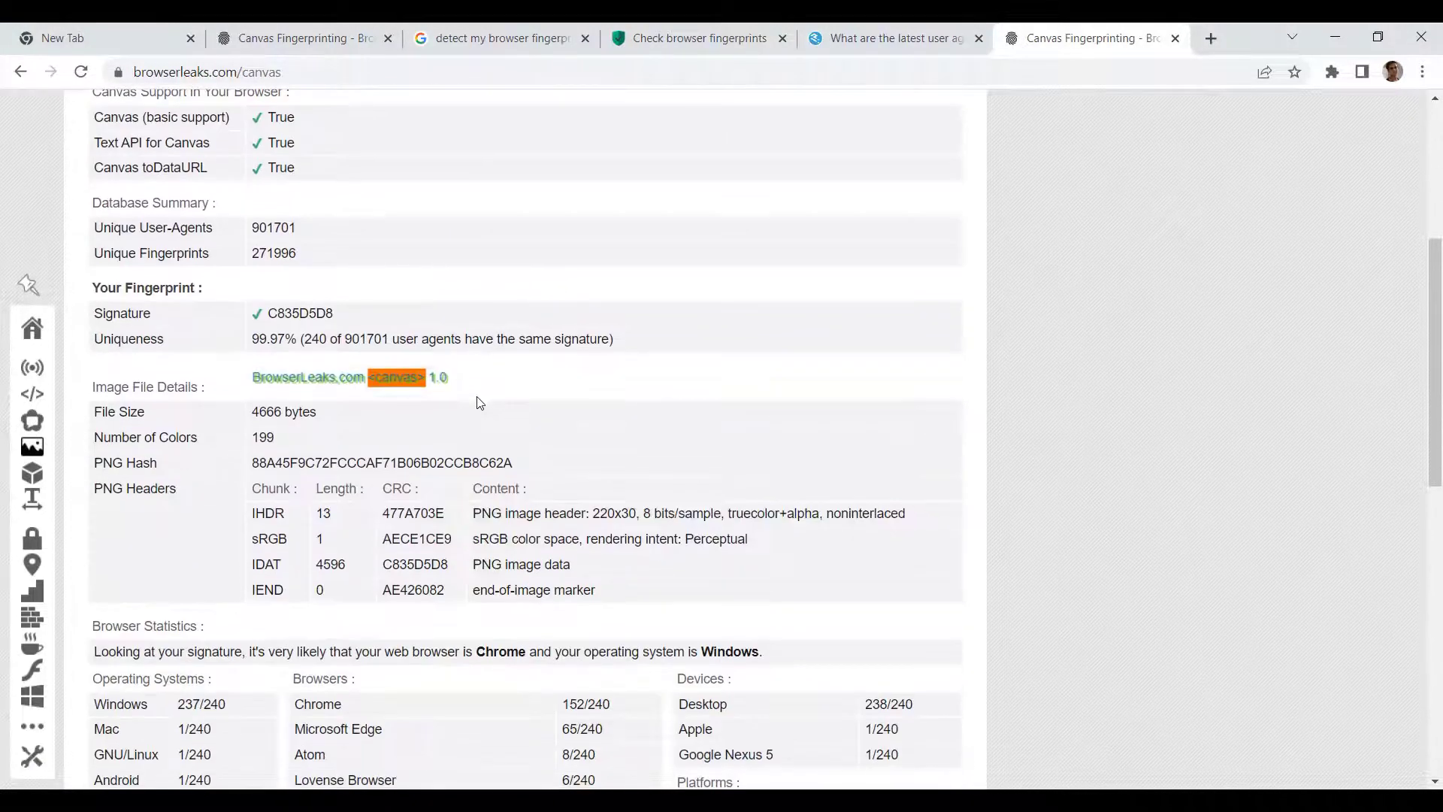
scroll(479, 402, down, 8)
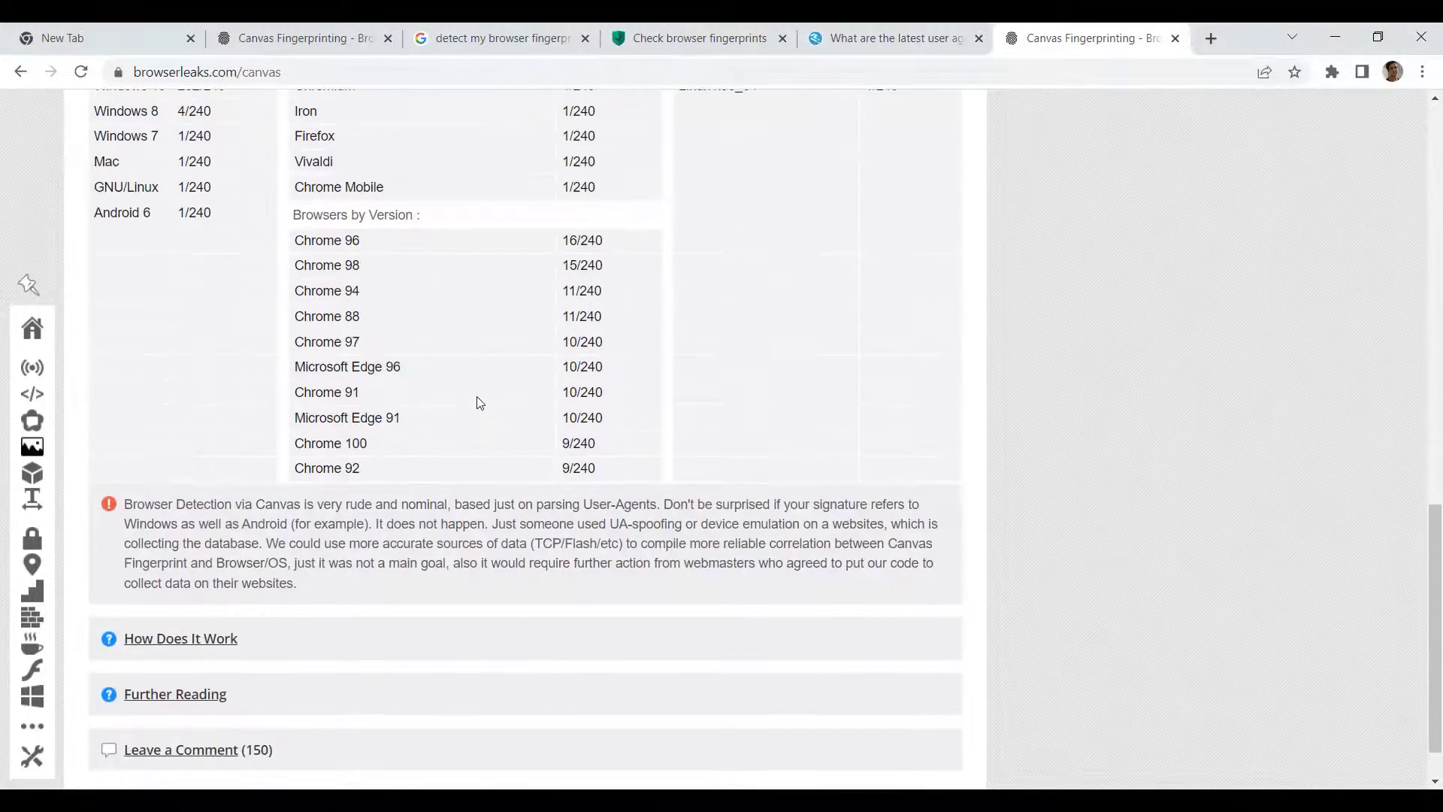
scroll(478, 402, up, 15)
scroll(479, 396, down, 3)
scroll(479, 396, up, 3)
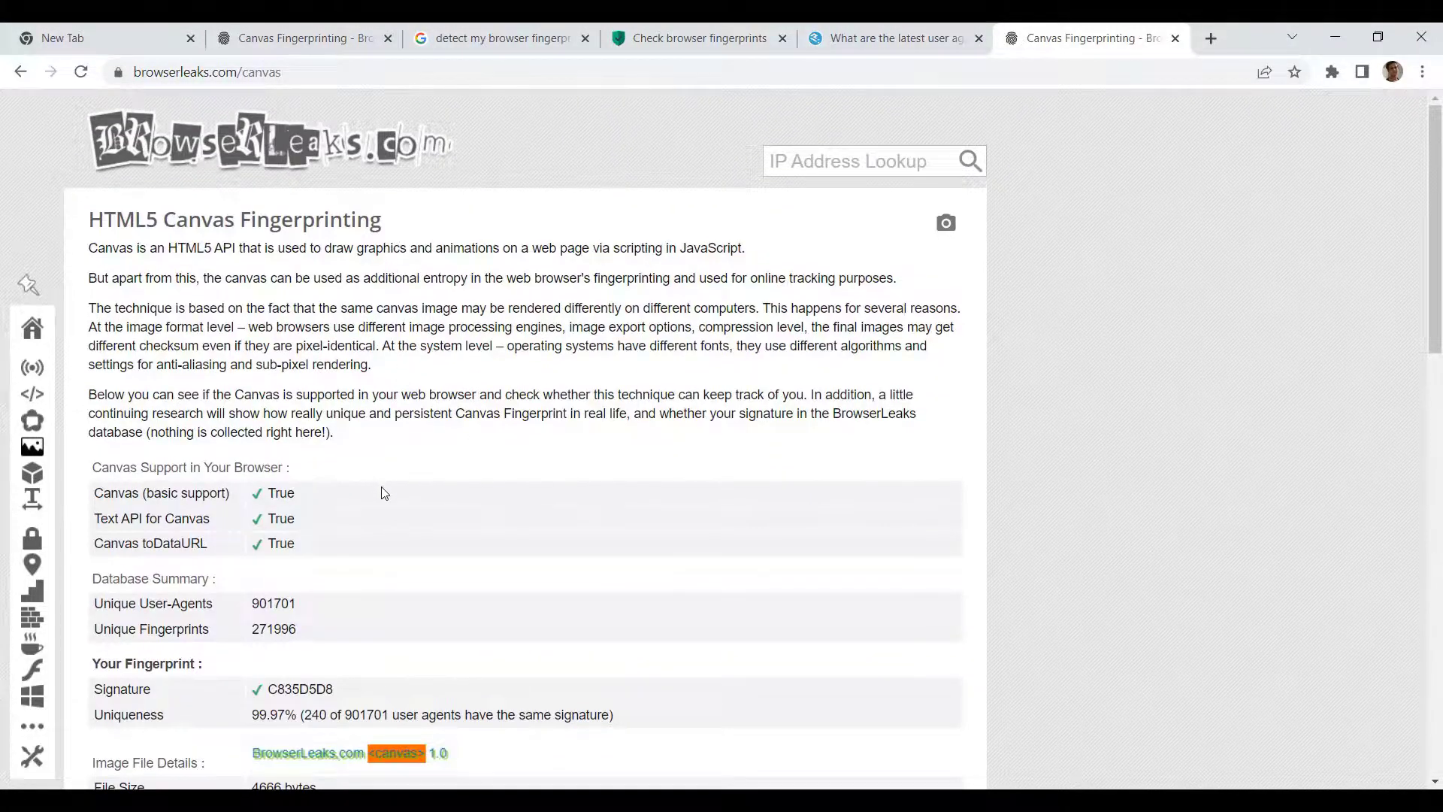
scroll(264, 458, down, 3)
scroll(394, 530, down, 2)
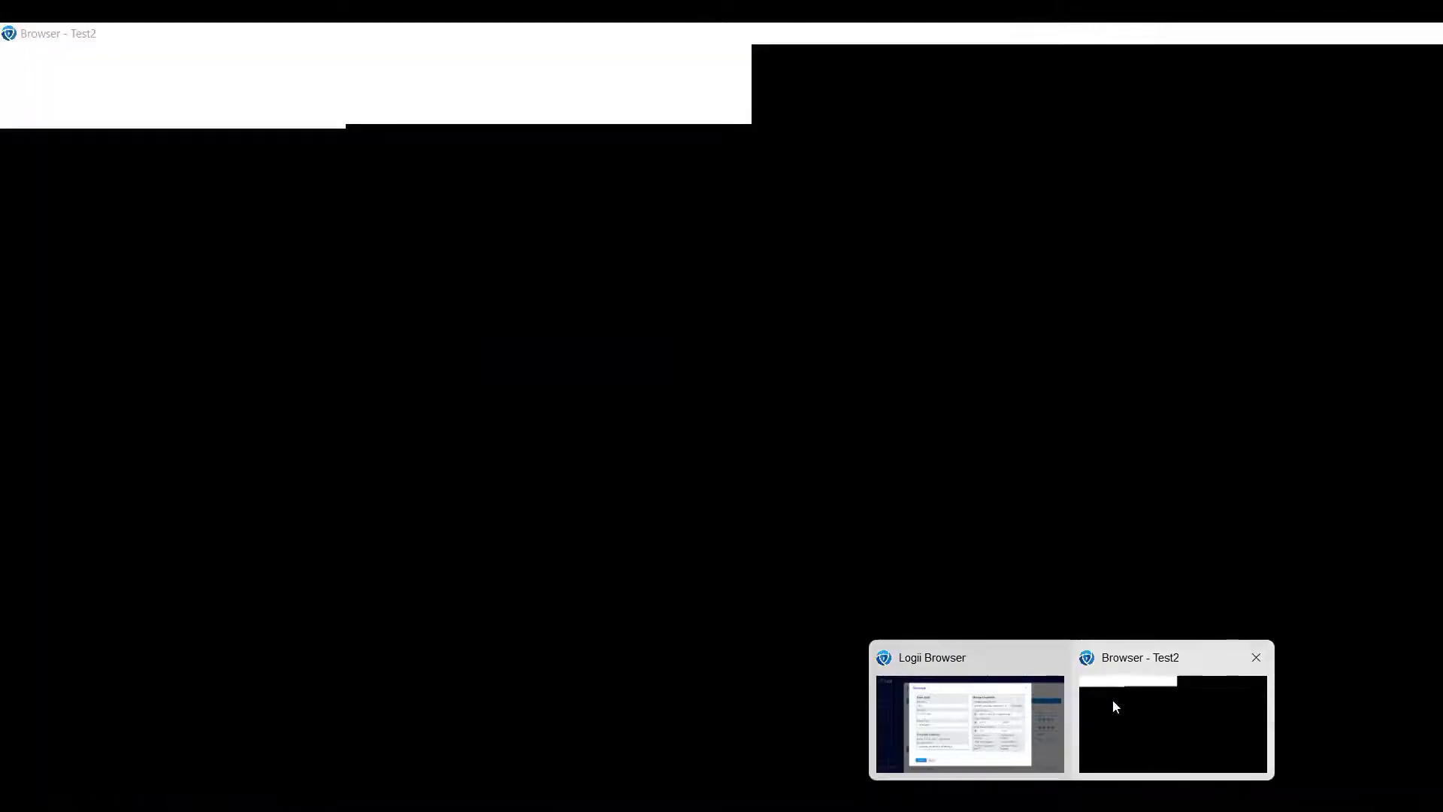
Step: Run browserleaks.com/canvas in a new Test2 tab, confirming the same C835D5D8 signature
click(1113, 699)
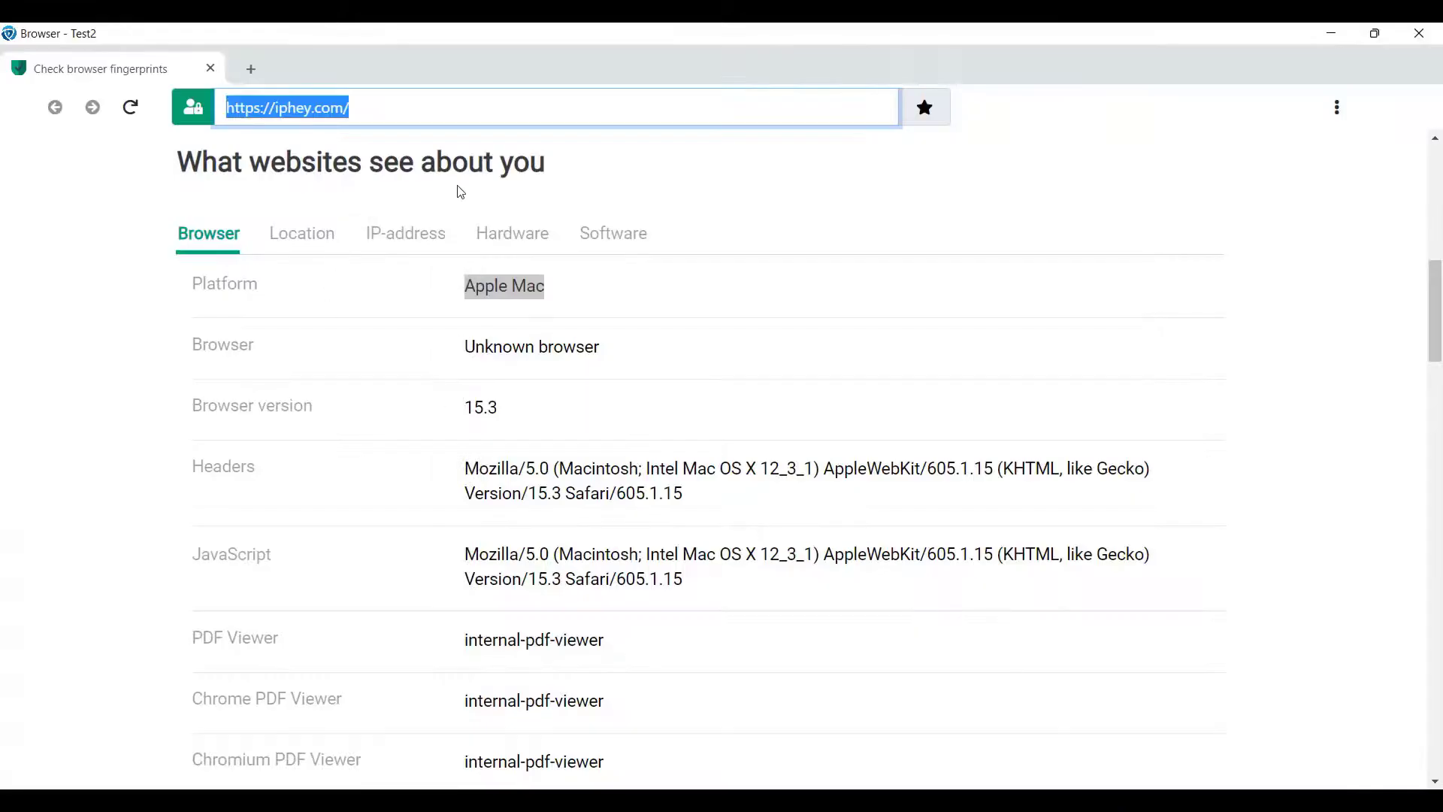
click(267, 68)
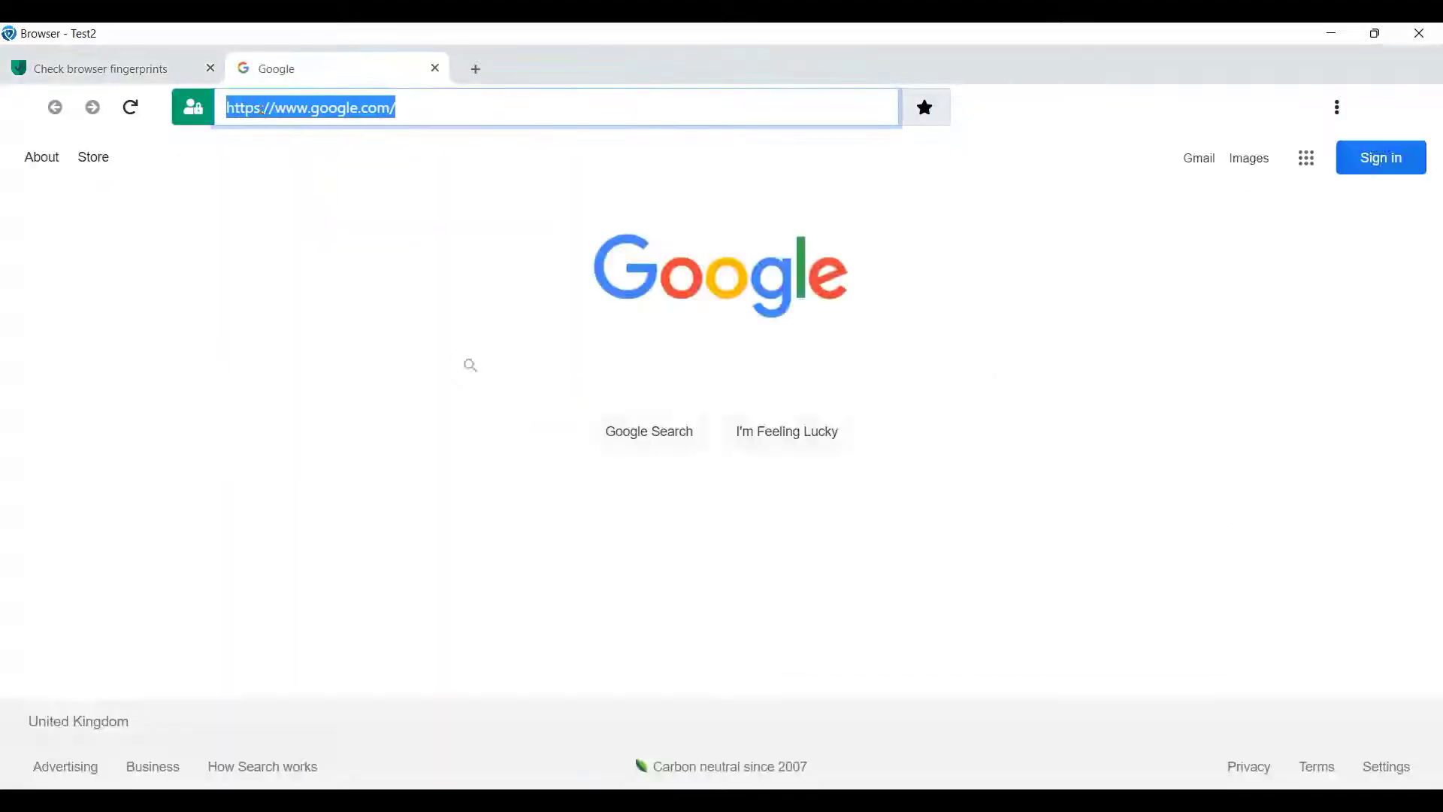
text(https://browserleaks.com/canvas)
key(Return)
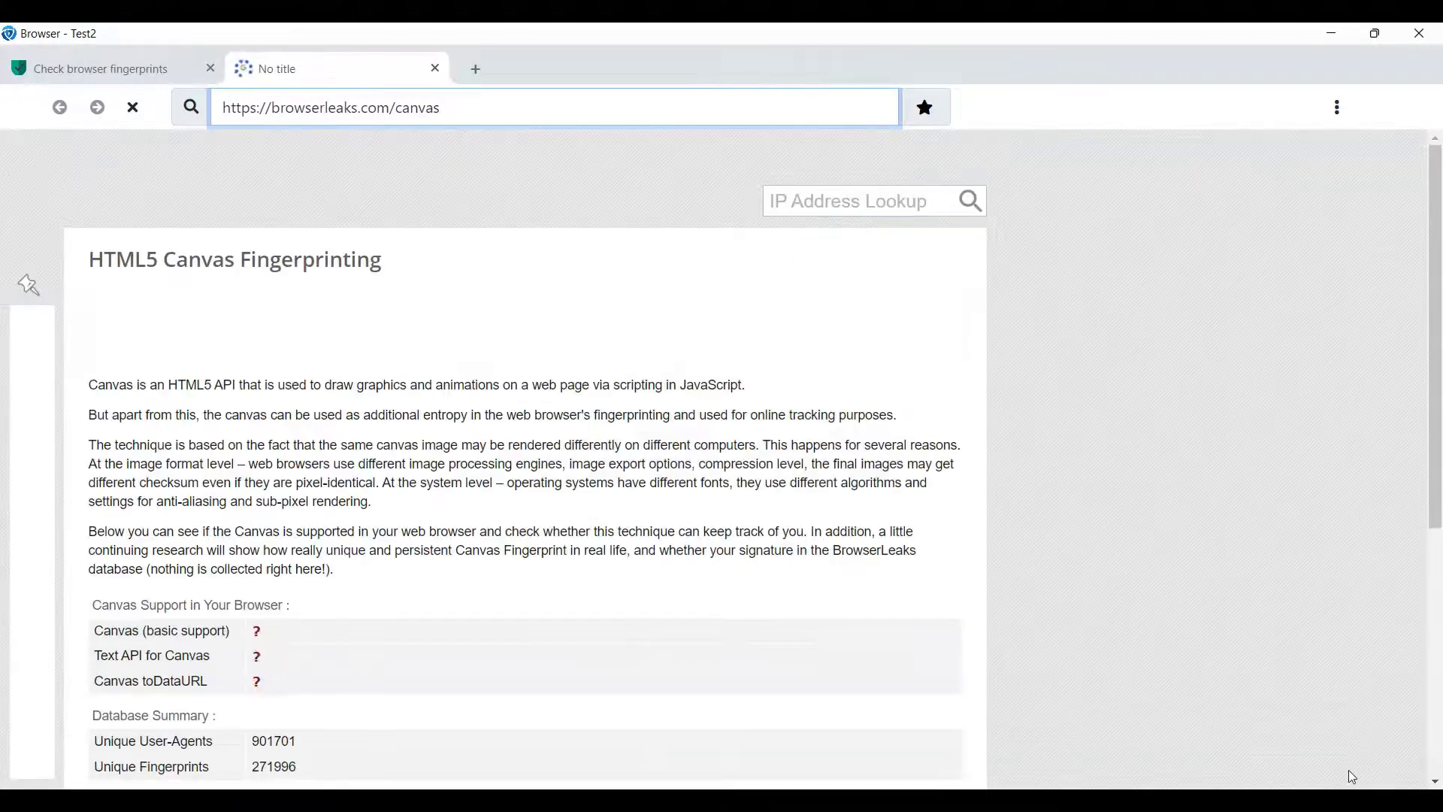
scroll(1068, 412, down, 4)
scroll(1071, 417, down, 3)
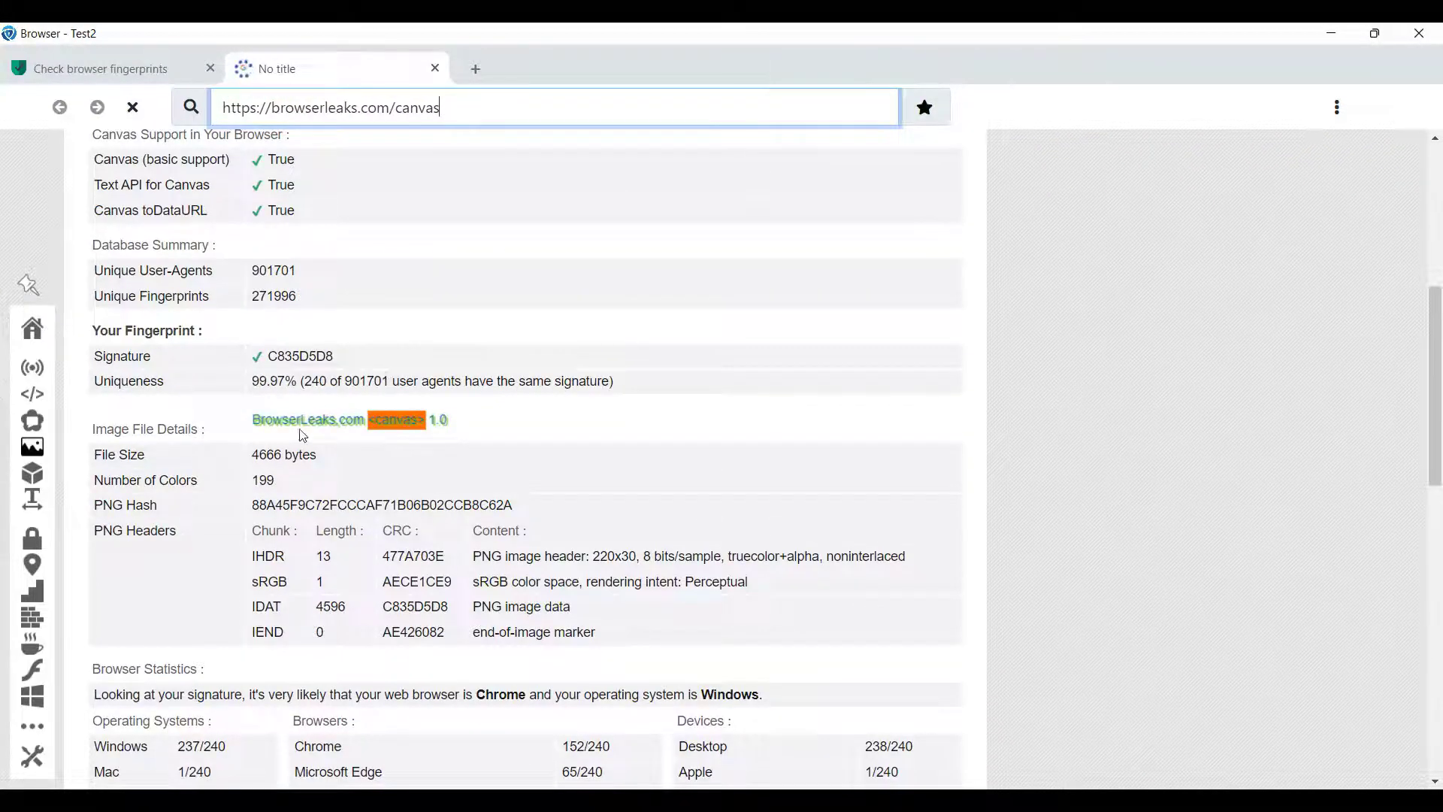
scroll(443, 434, down, 5)
scroll(445, 438, up, 5)
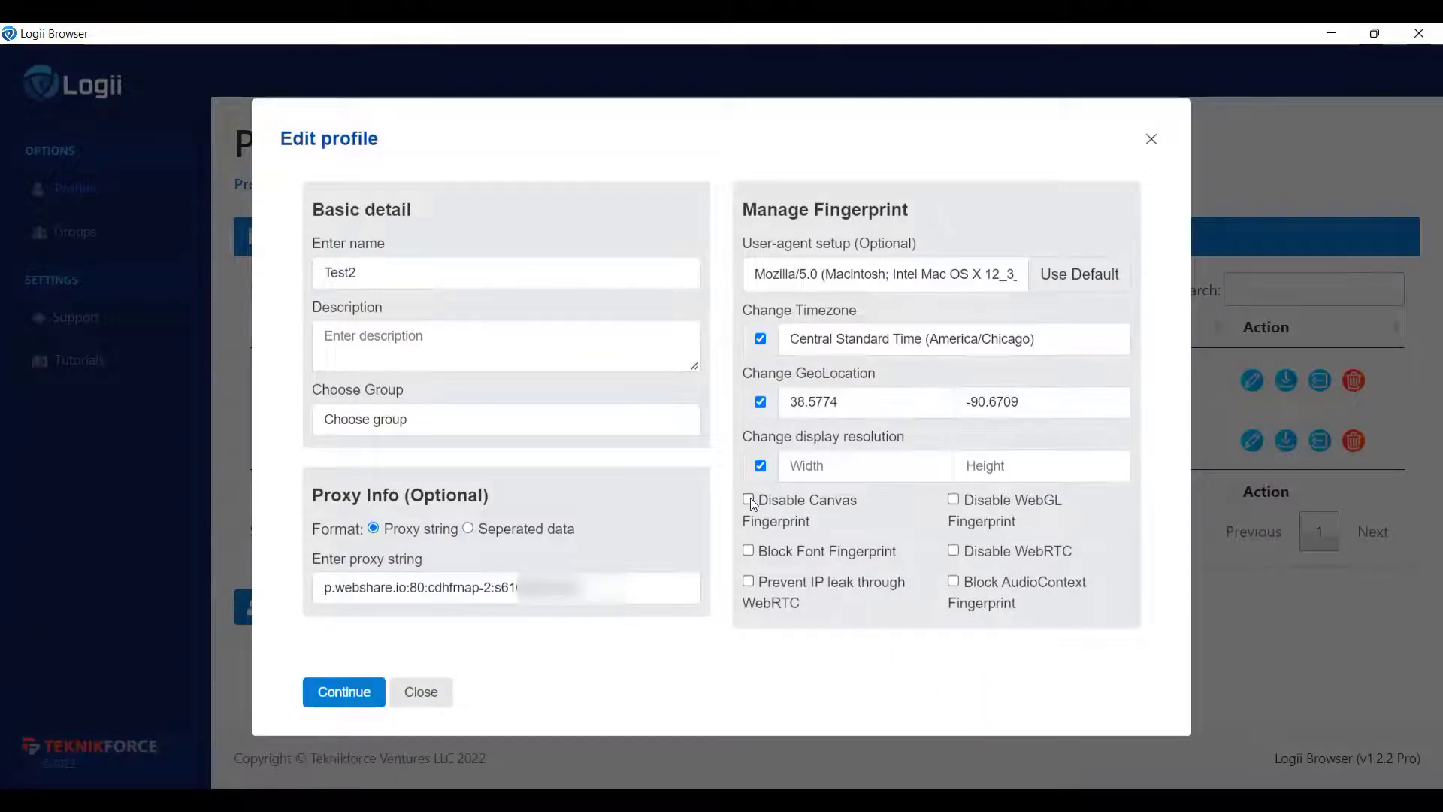
Step: Enable Disable Canvas Fingerprint for Test2, save, and close the old Test2 window
click(749, 500)
click(340, 690)
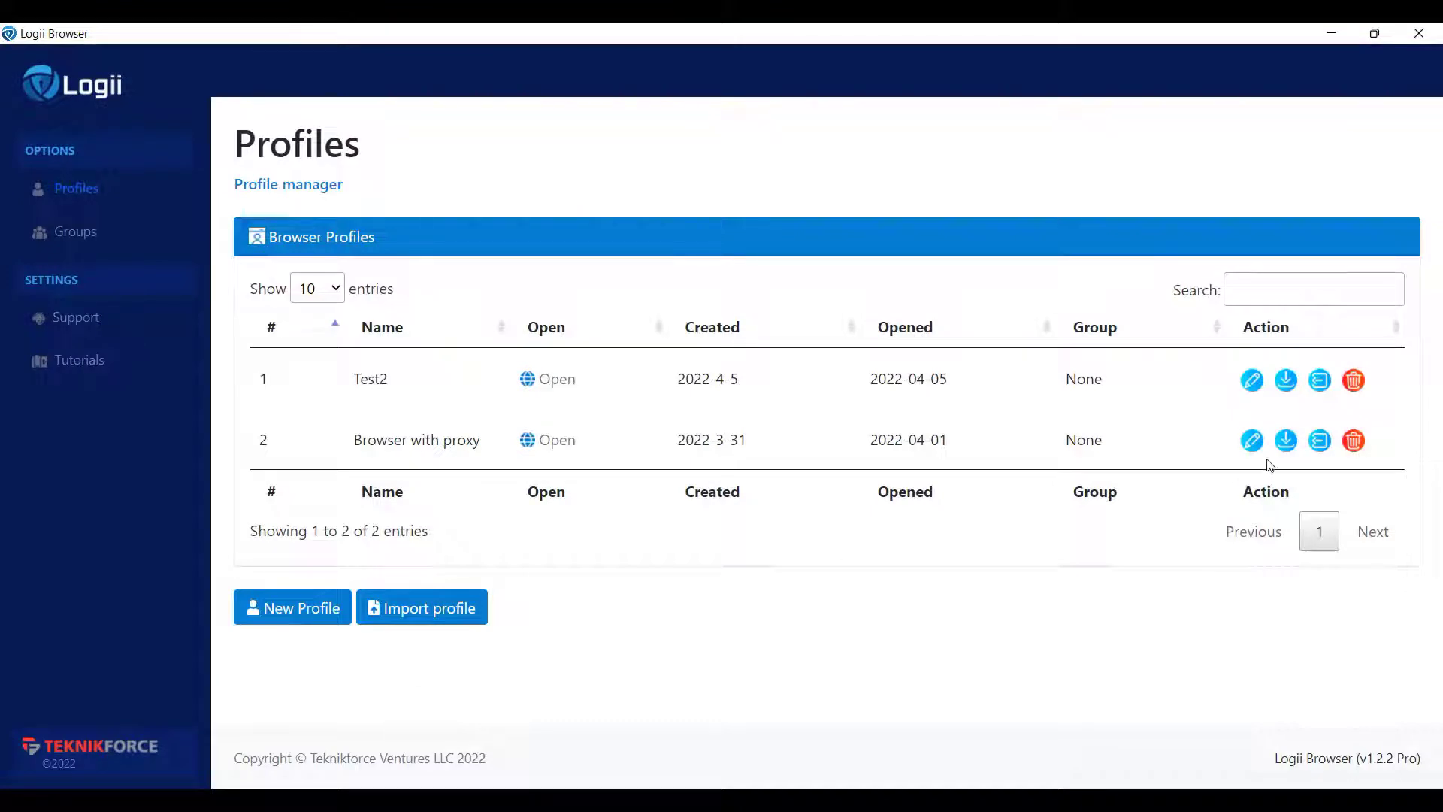
mouse_move(1071, 800)
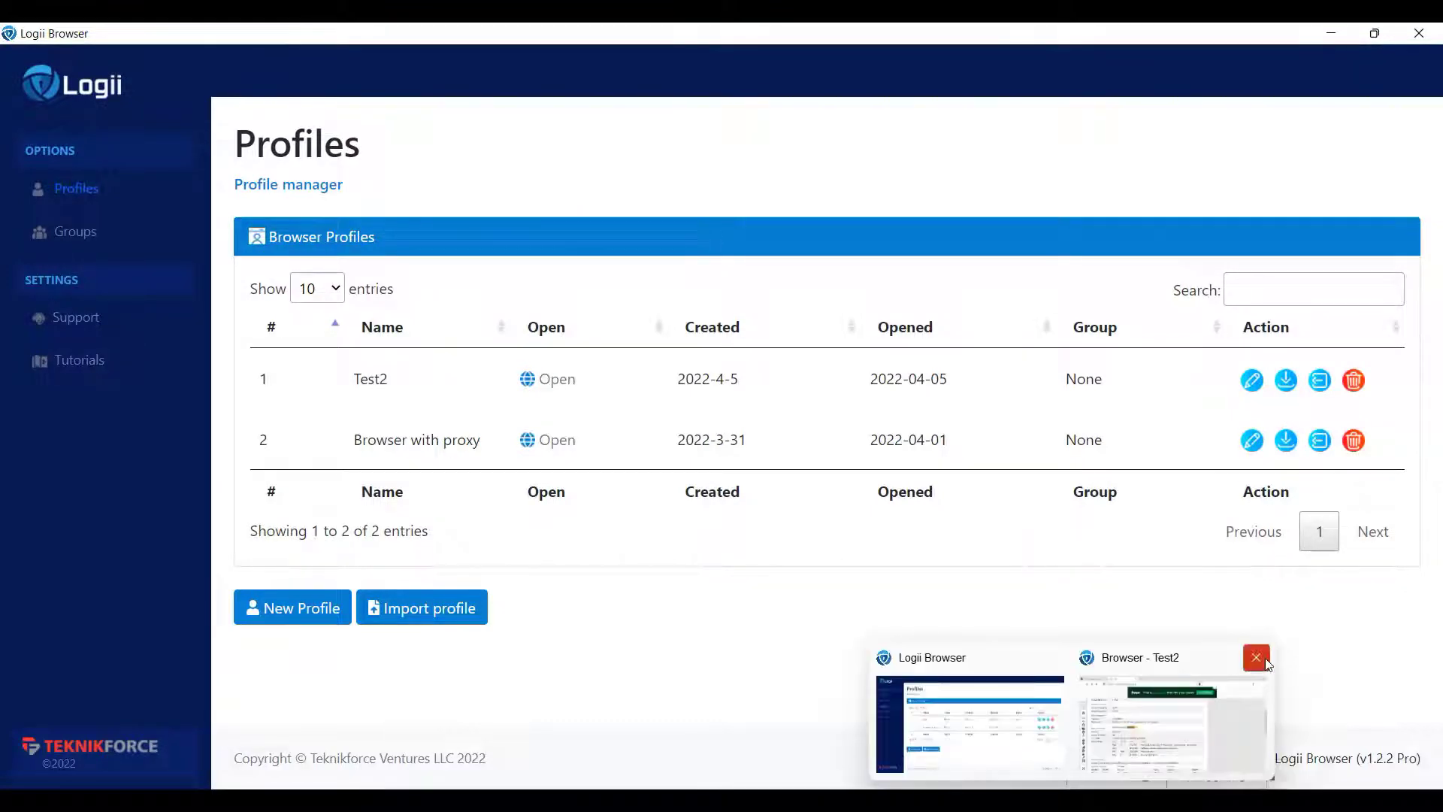
click(1255, 657)
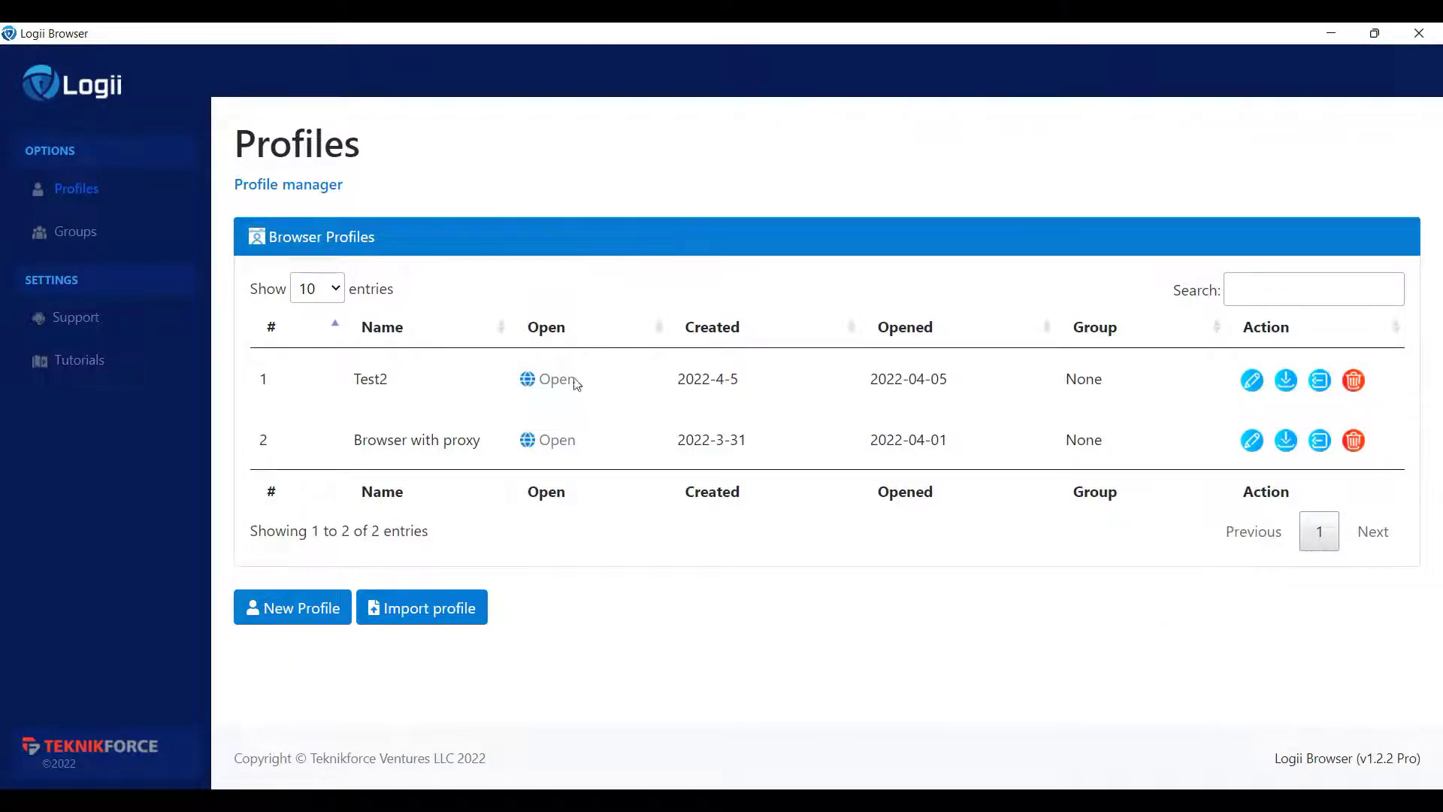
click(557, 379)
text(https://browserleaks.com/canvas)
key(Return)
Step: Compare Test2's canvas signature 0993E8DD with Chrome's C835D5D8 and confirm it is 100% unique
scroll(583, 442, down, 2)
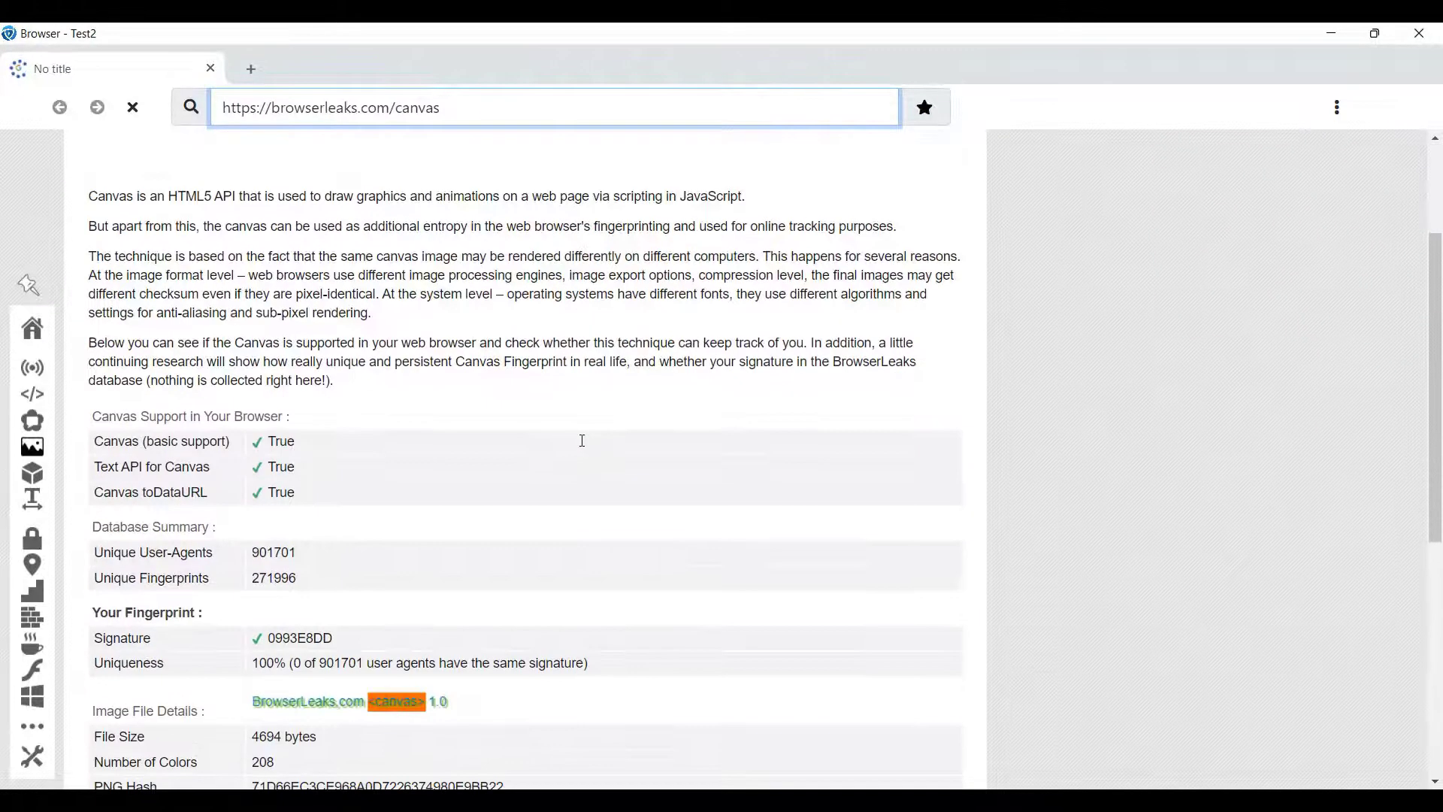
key(alt+Tab)
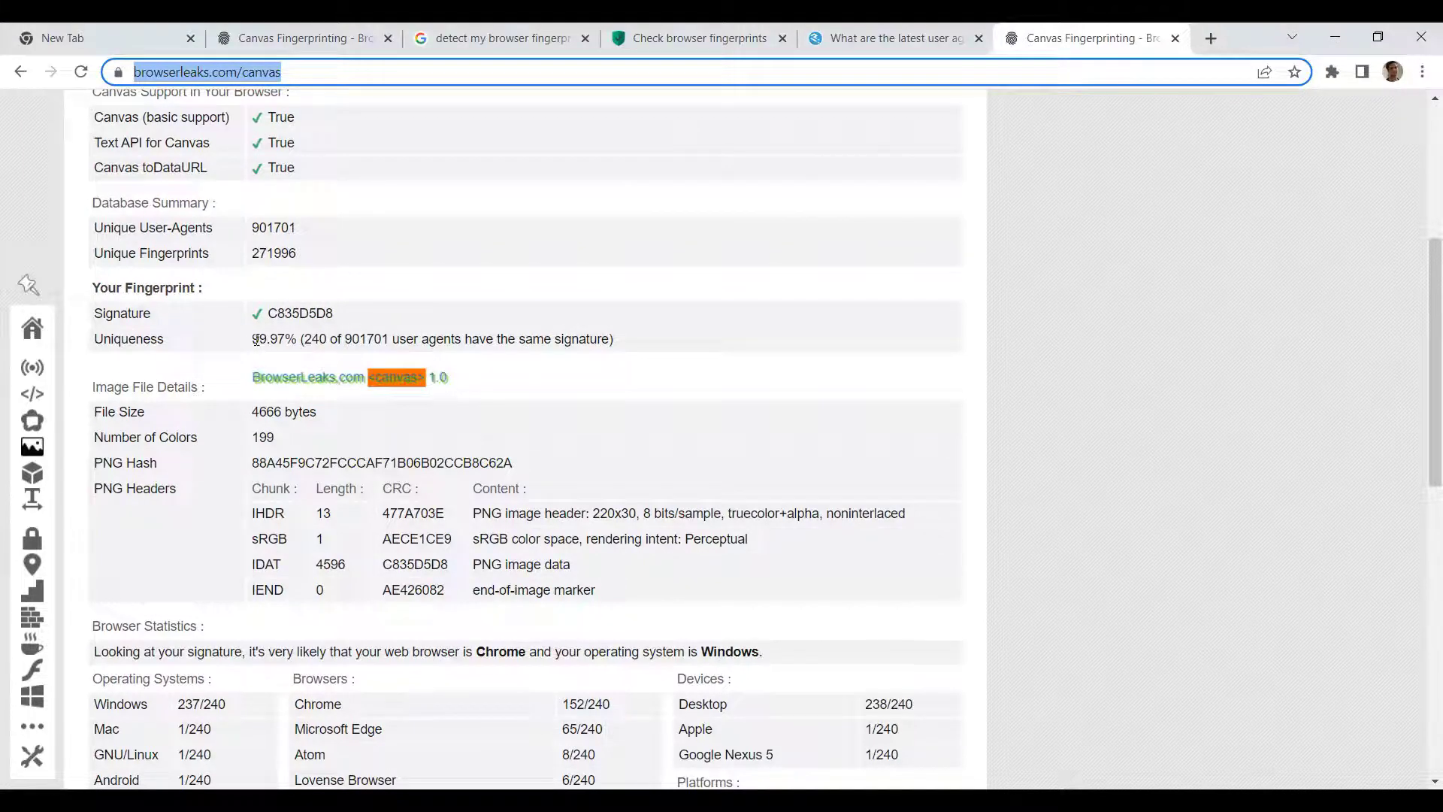
key(alt+Tab)
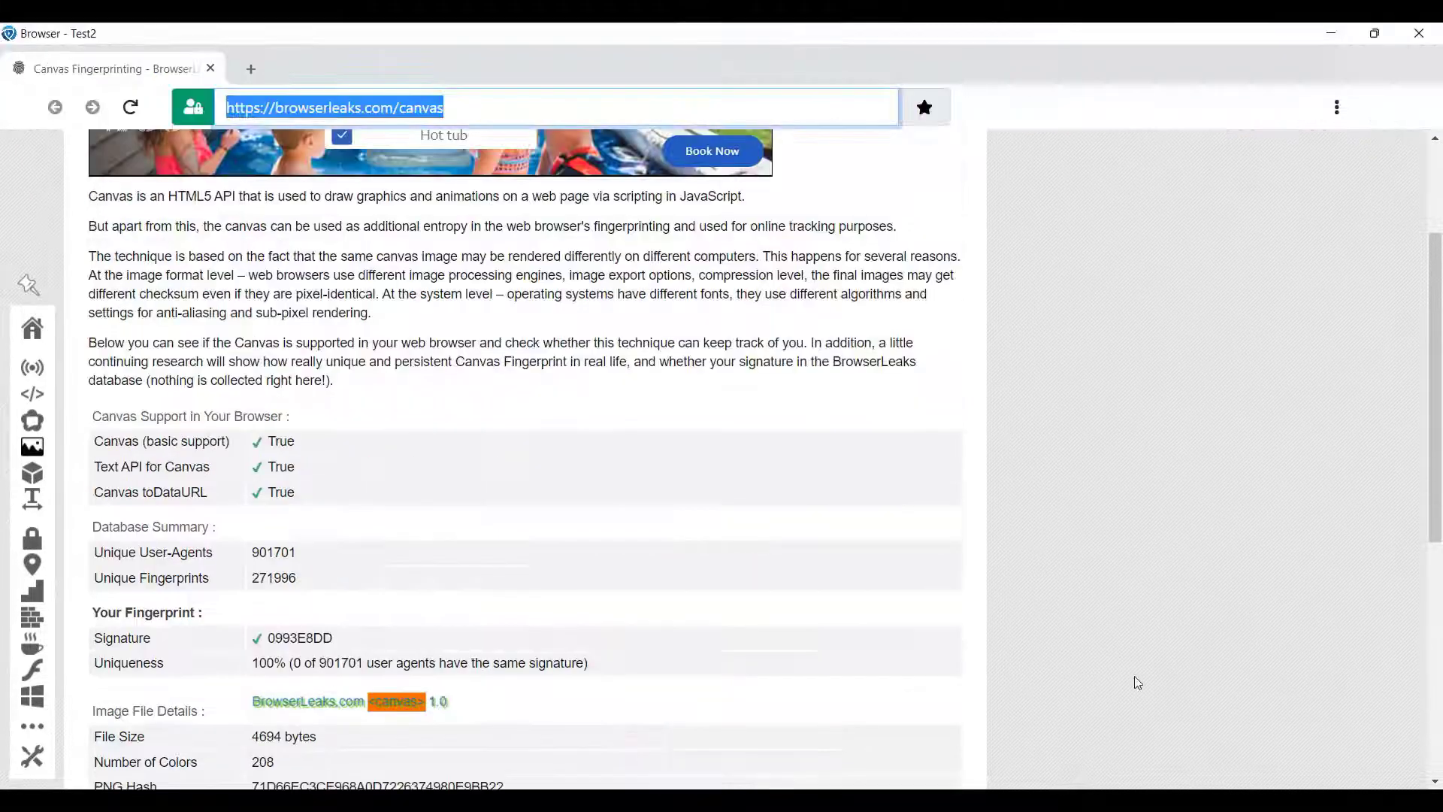
scroll(276, 492, down, 2)
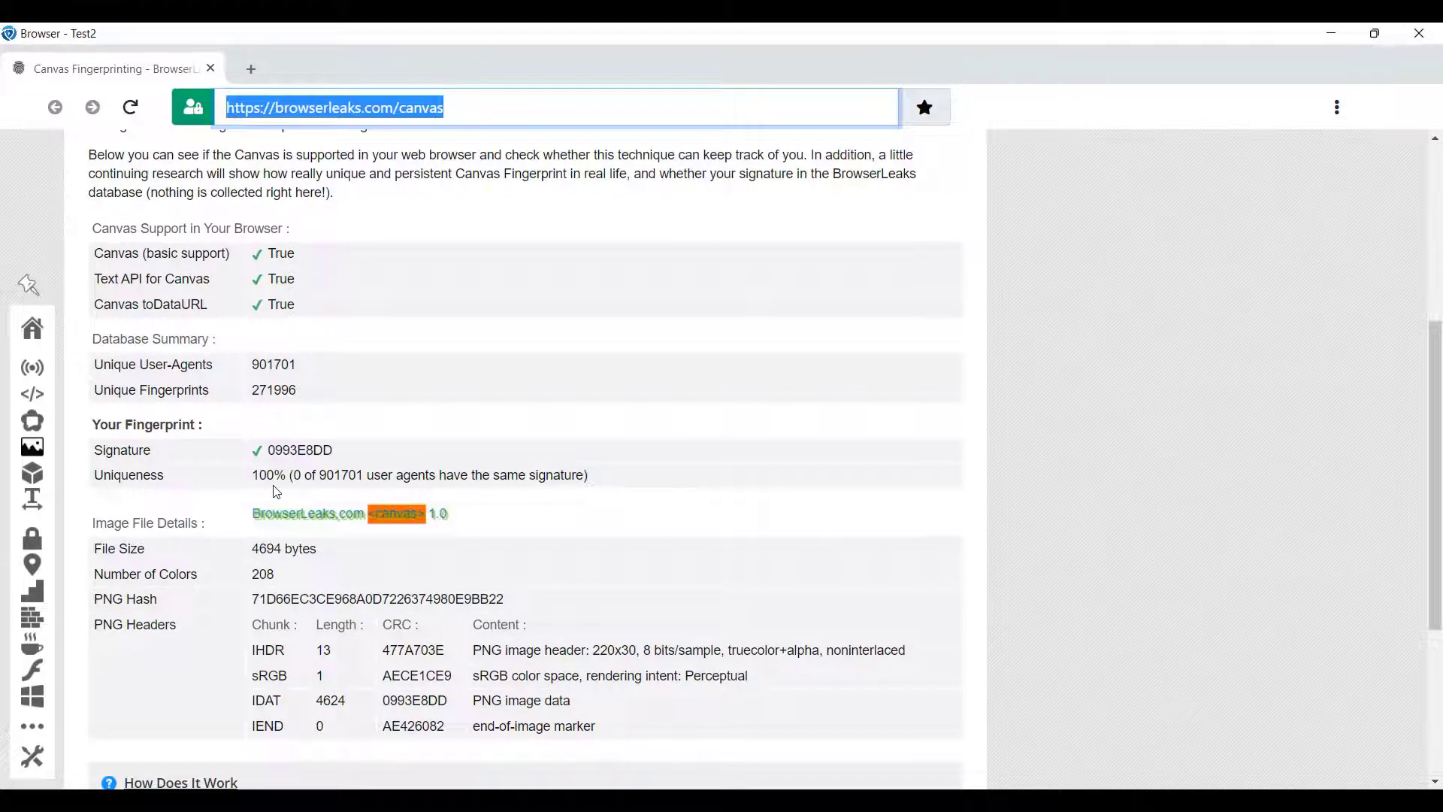
scroll(273, 493, down, 2)
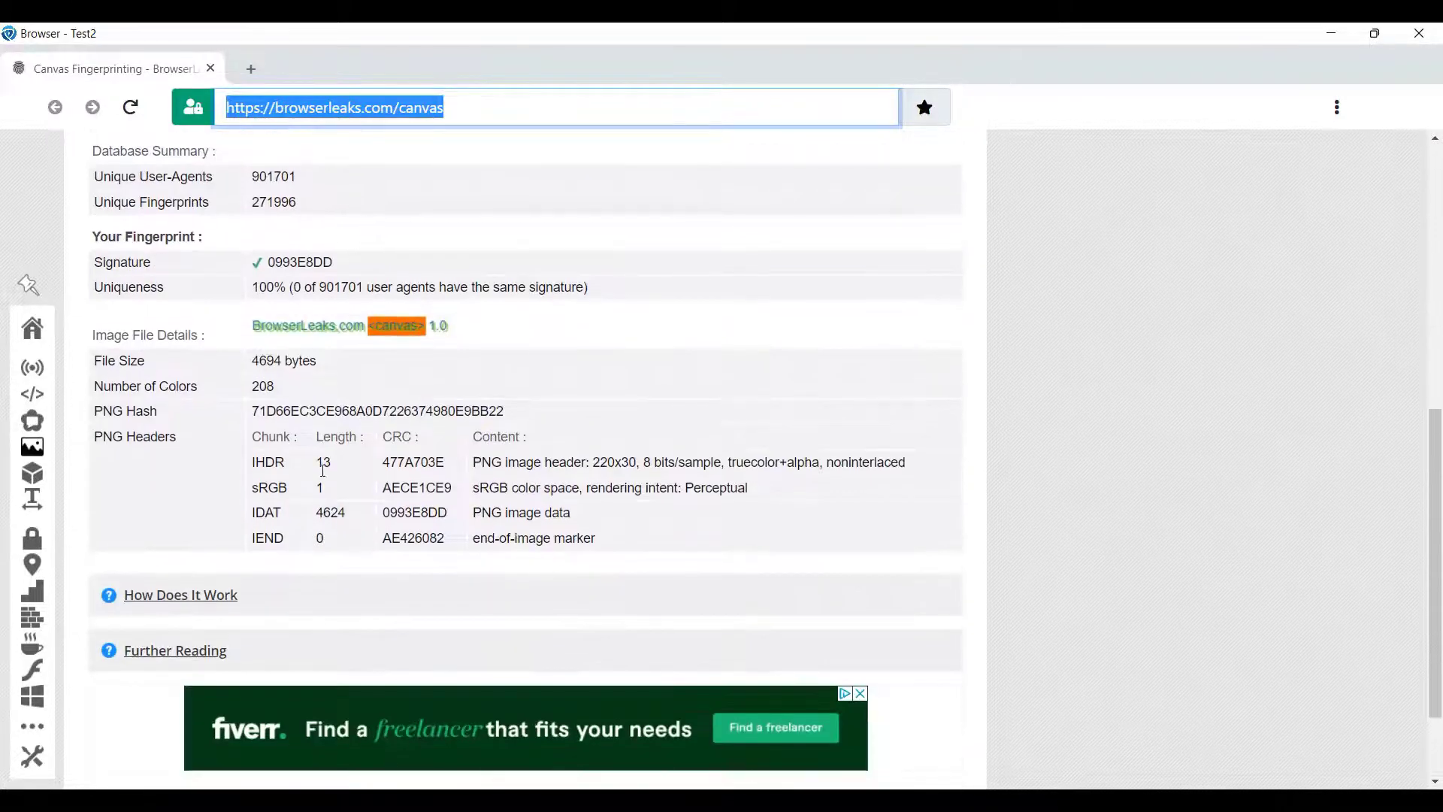
scroll(323, 470, down, 2)
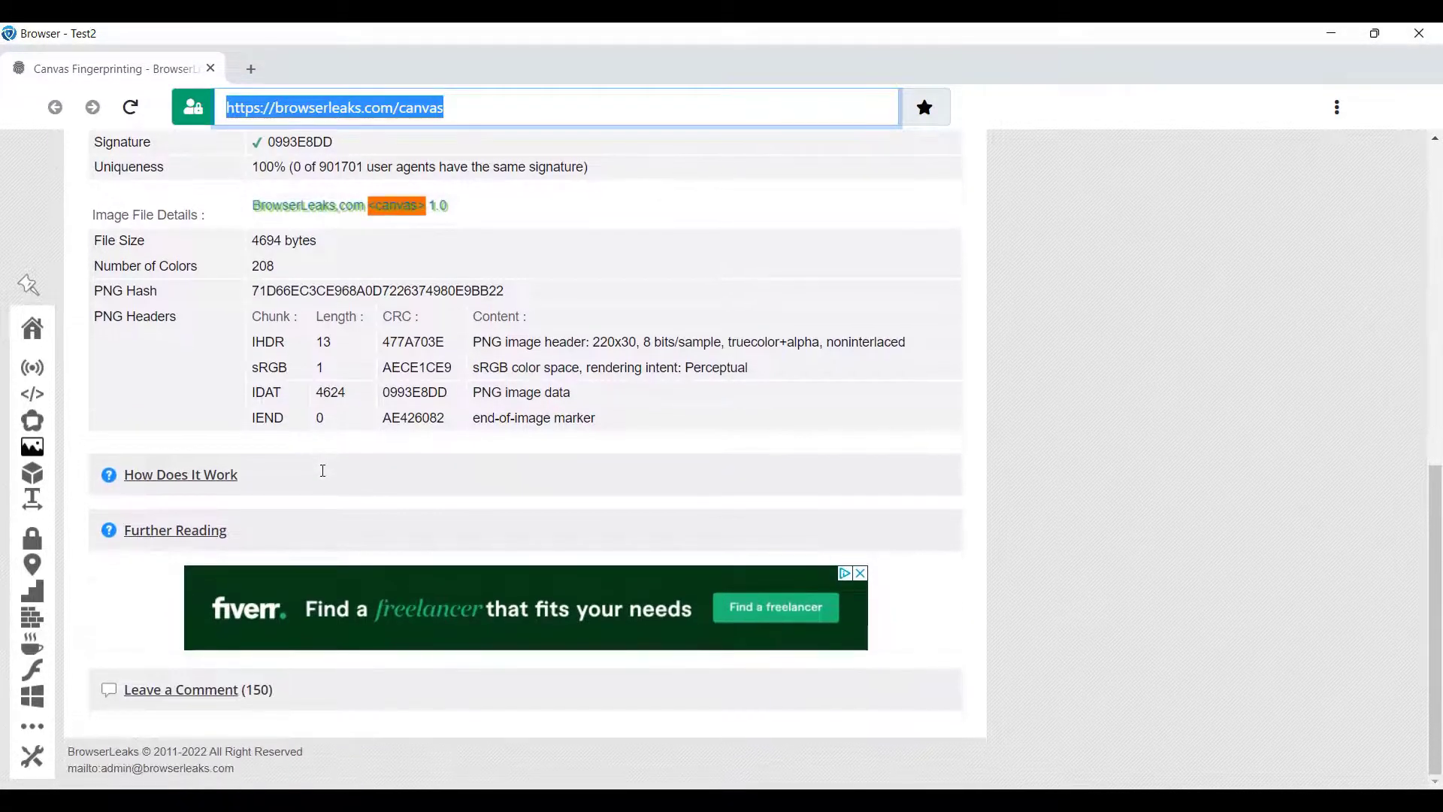
Step: Switch off 'Change display resolution' for Test2 and save the profile
scroll(323, 471, up, 6)
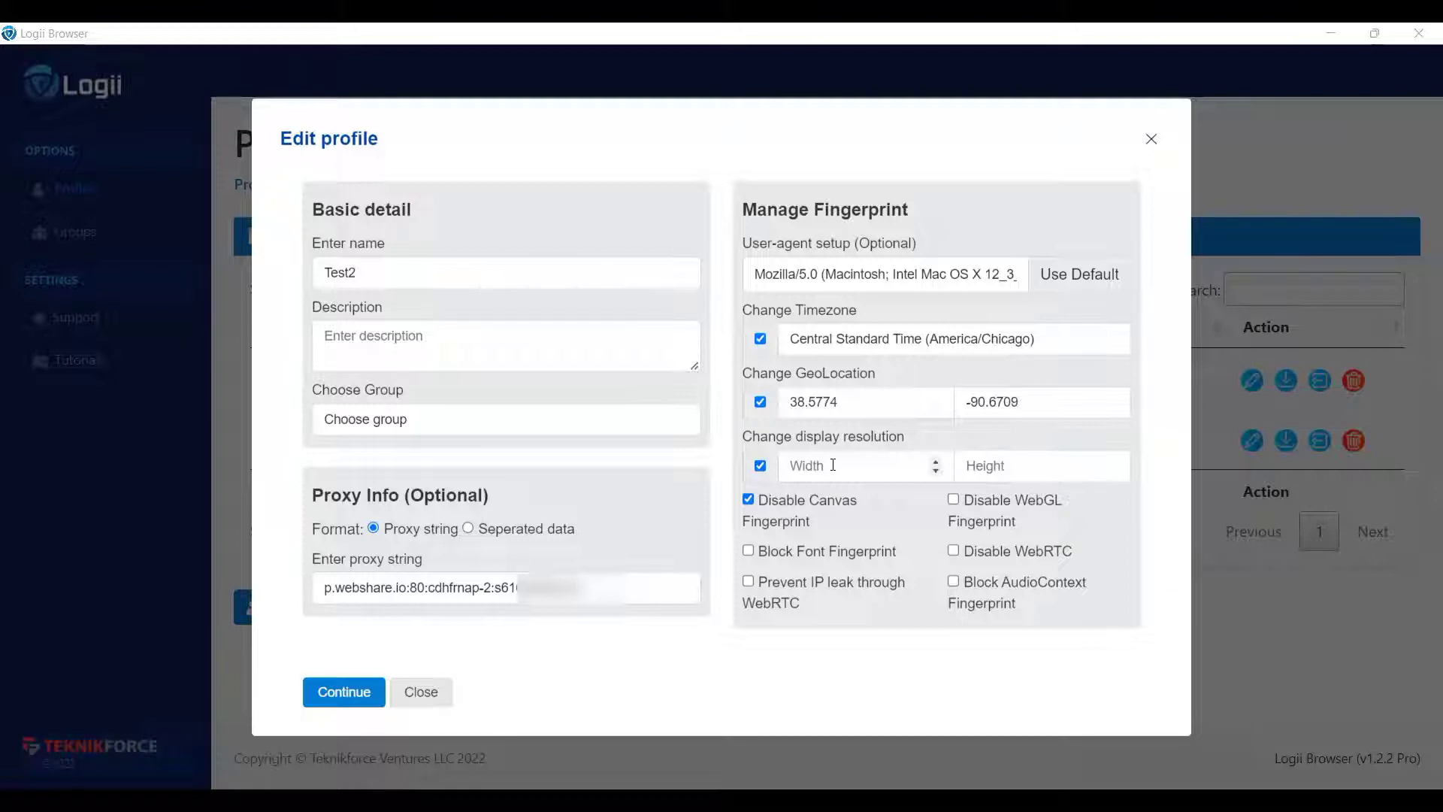
click(760, 465)
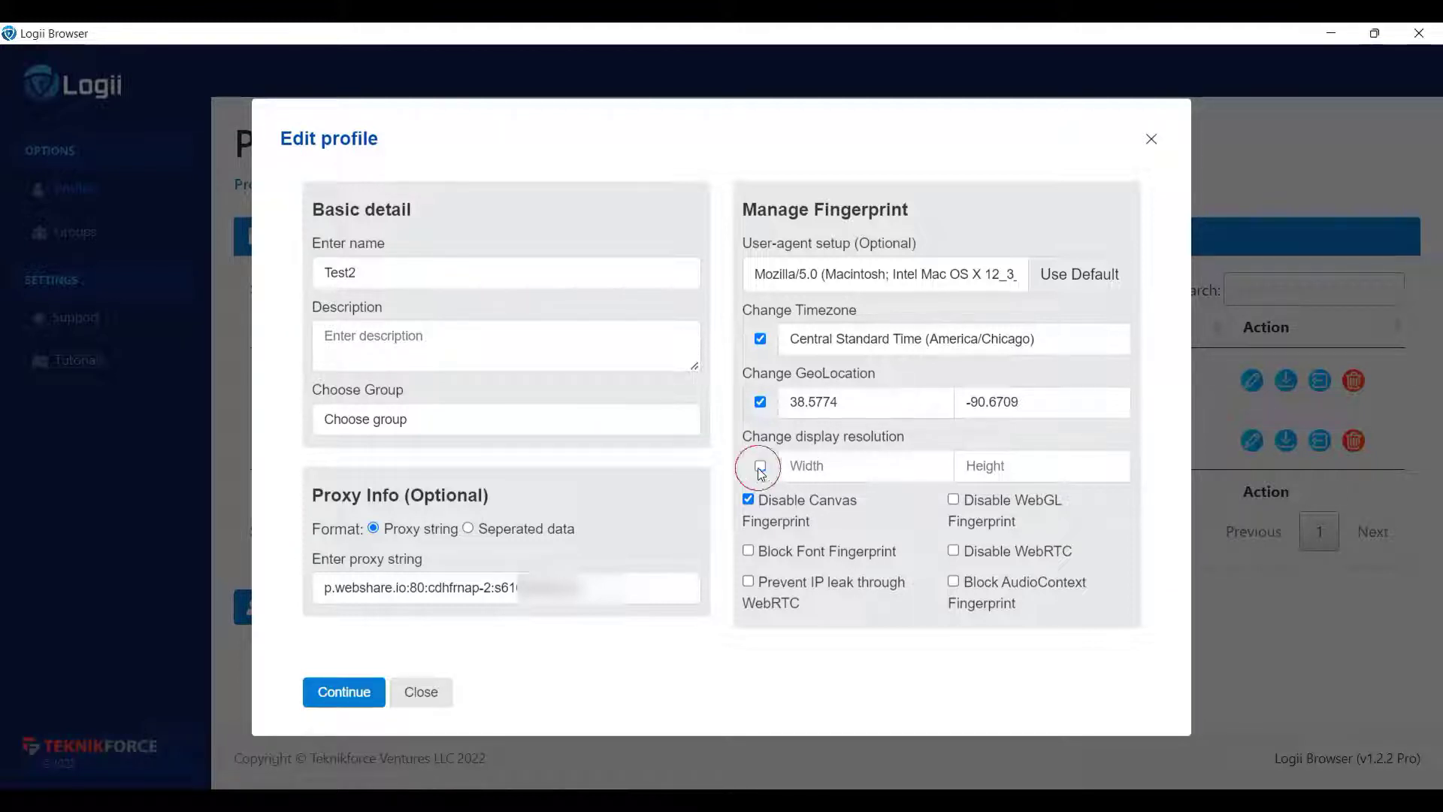
click(374, 693)
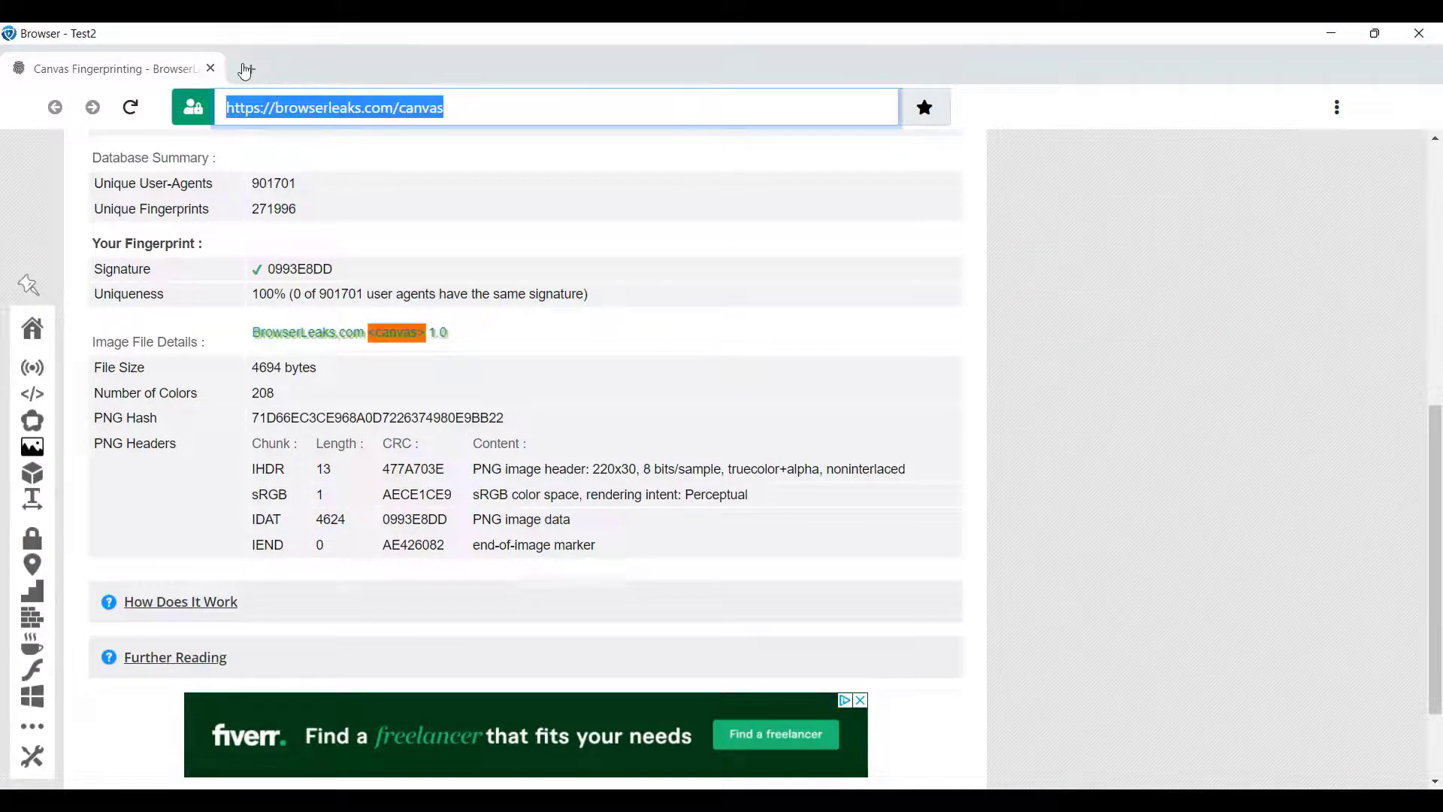
Step: Search 'check my display resolution' in a new Chrome tab and open whatismyscreenresolution.net
click(255, 64)
text(check my displ)
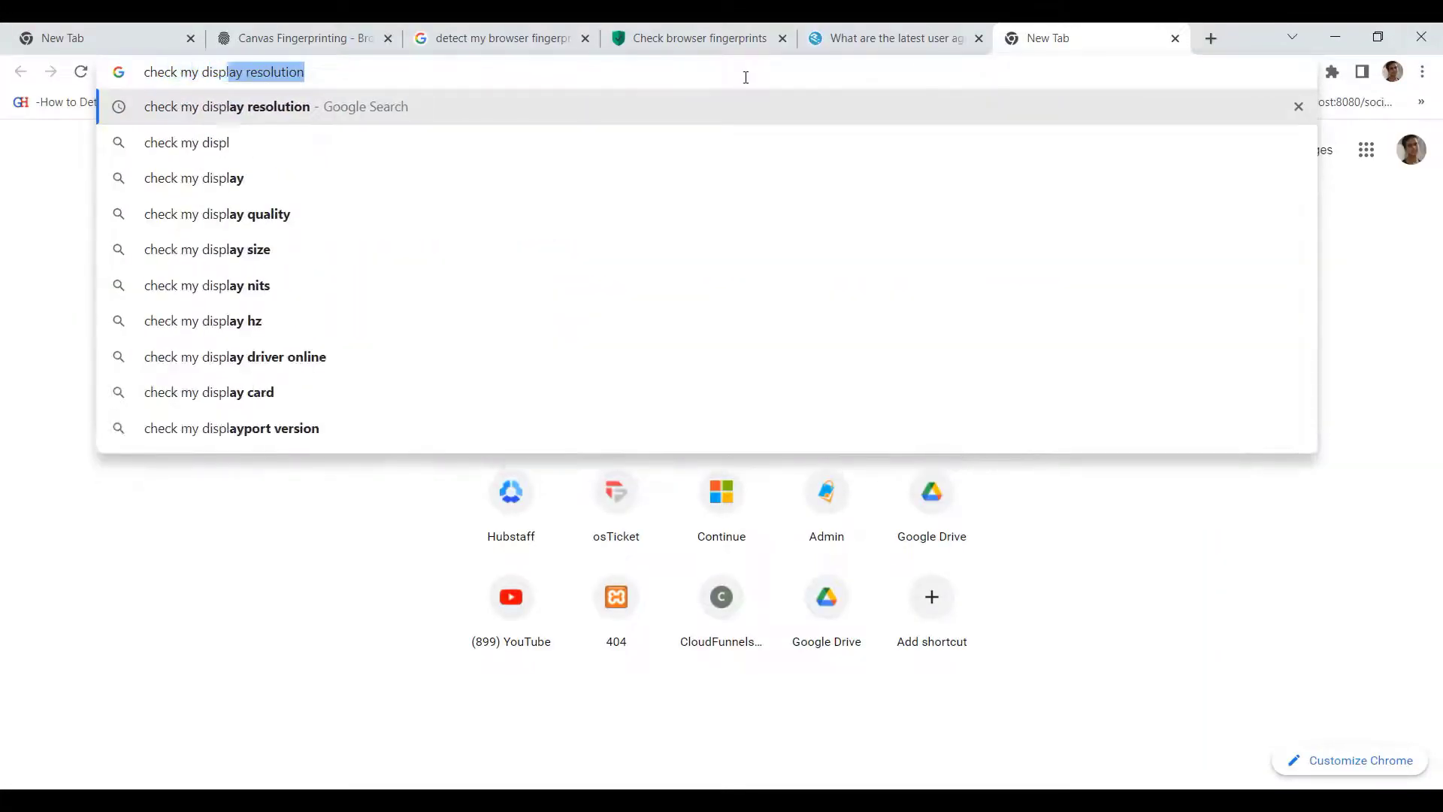
key(Return)
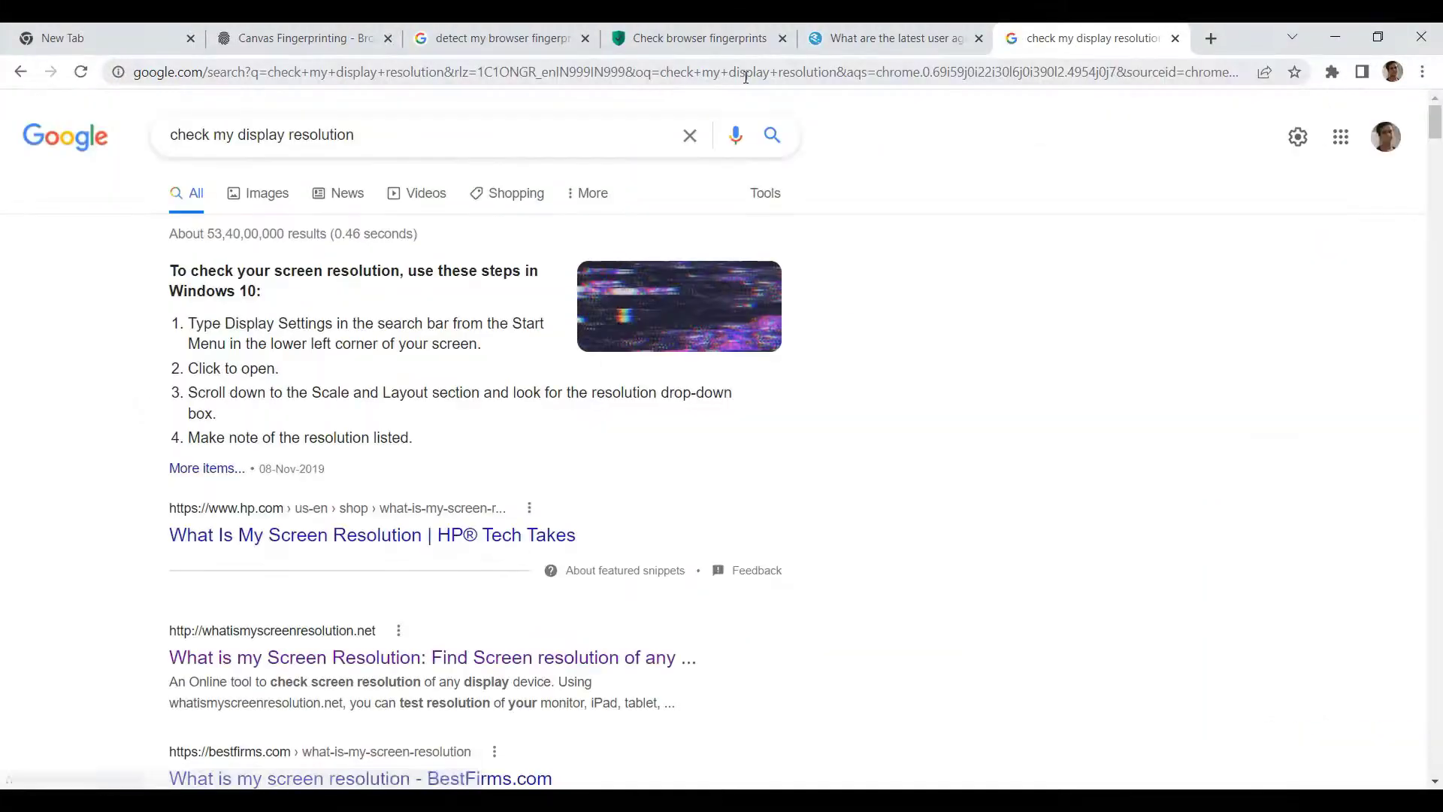
scroll(387, 378, down, 2)
click(387, 378)
Step: Highlight the reported 1536x864 screen resolution, width and height
drag(484, 467, 578, 467)
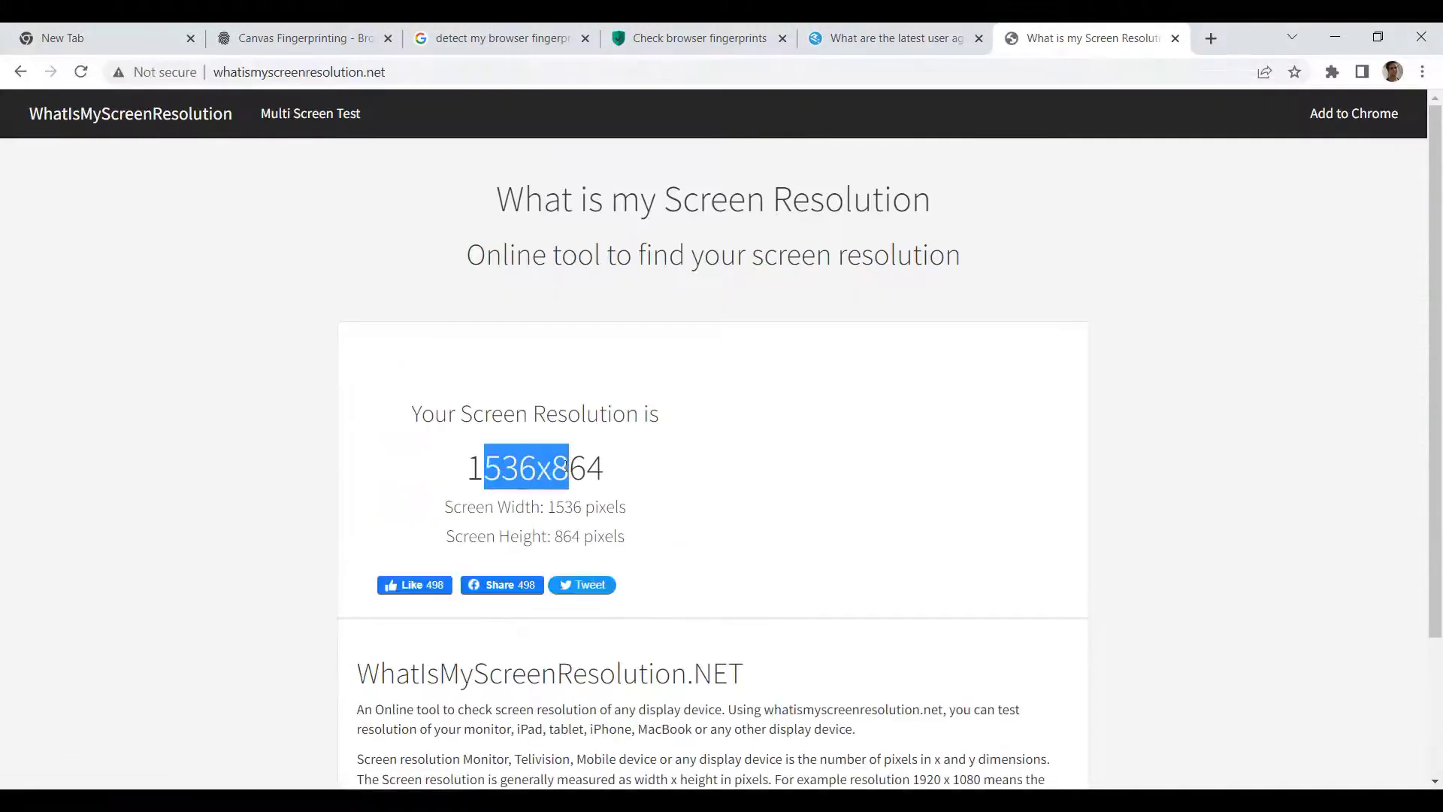
drag(497, 507, 616, 508)
drag(511, 536, 612, 545)
mouse_move(1176, 801)
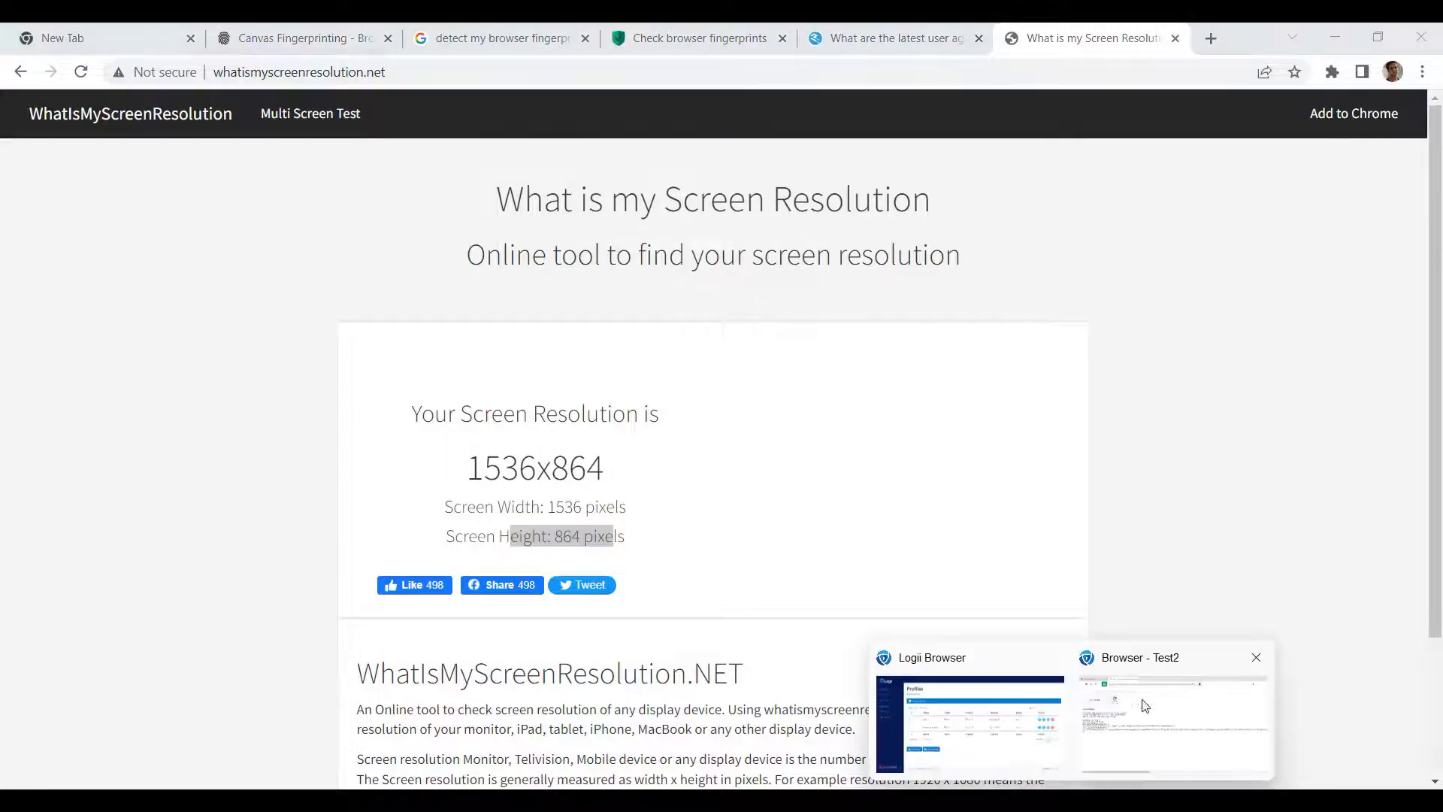
click(1172, 722)
text(http://whatismyscreenresolution.net/)
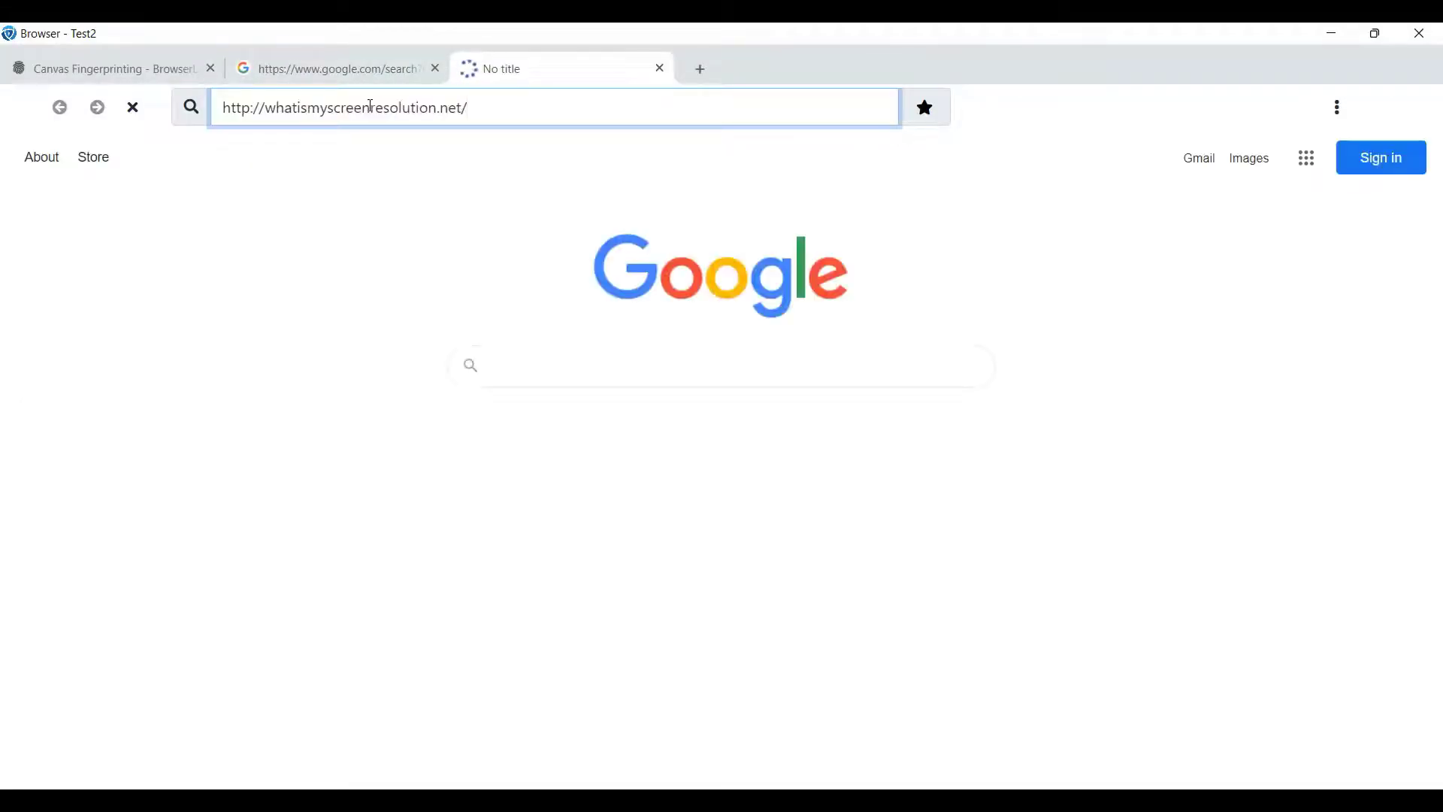
key(Return)
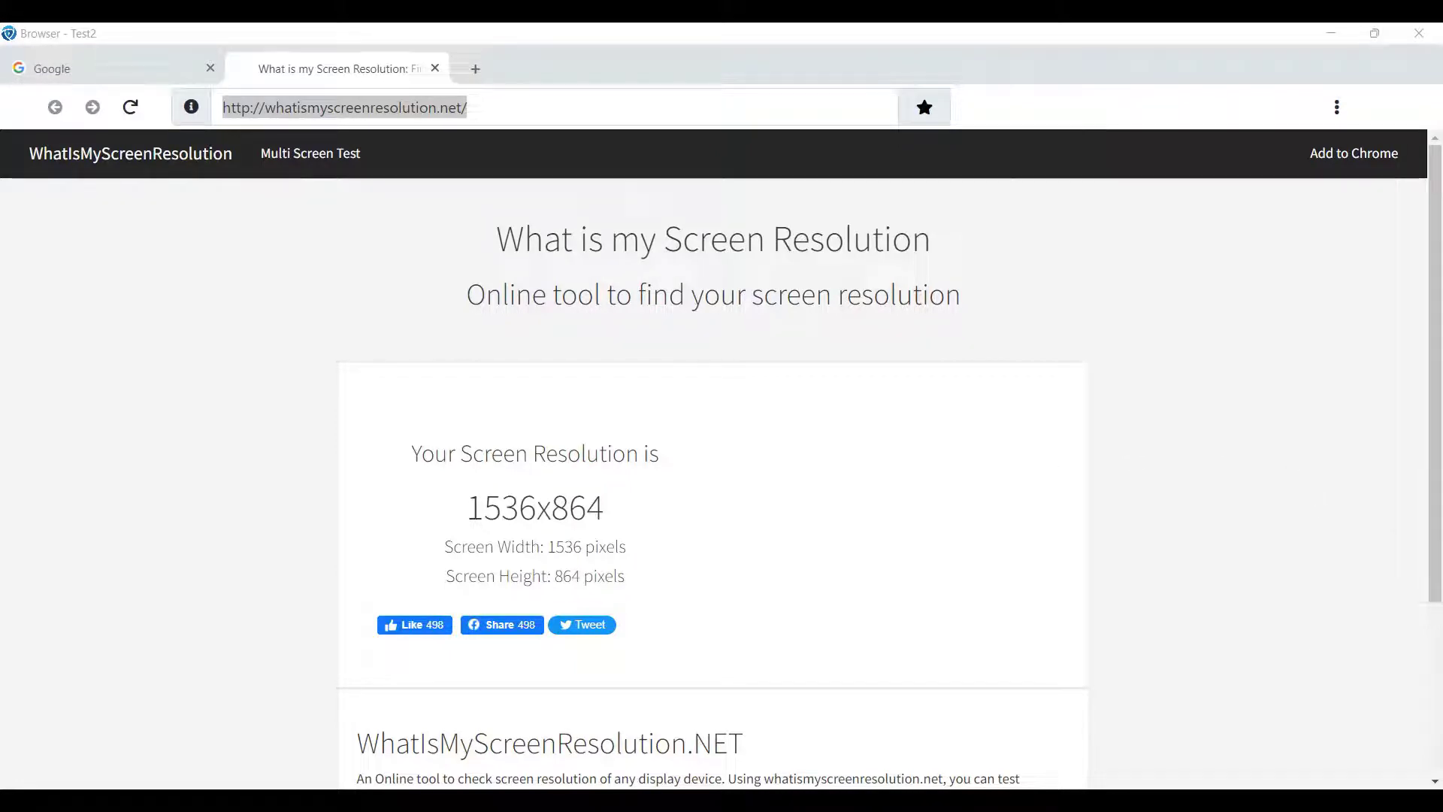
Step: Turn on Test2's display resolution override with width 500 and height 500
mouse_move(1105, 754)
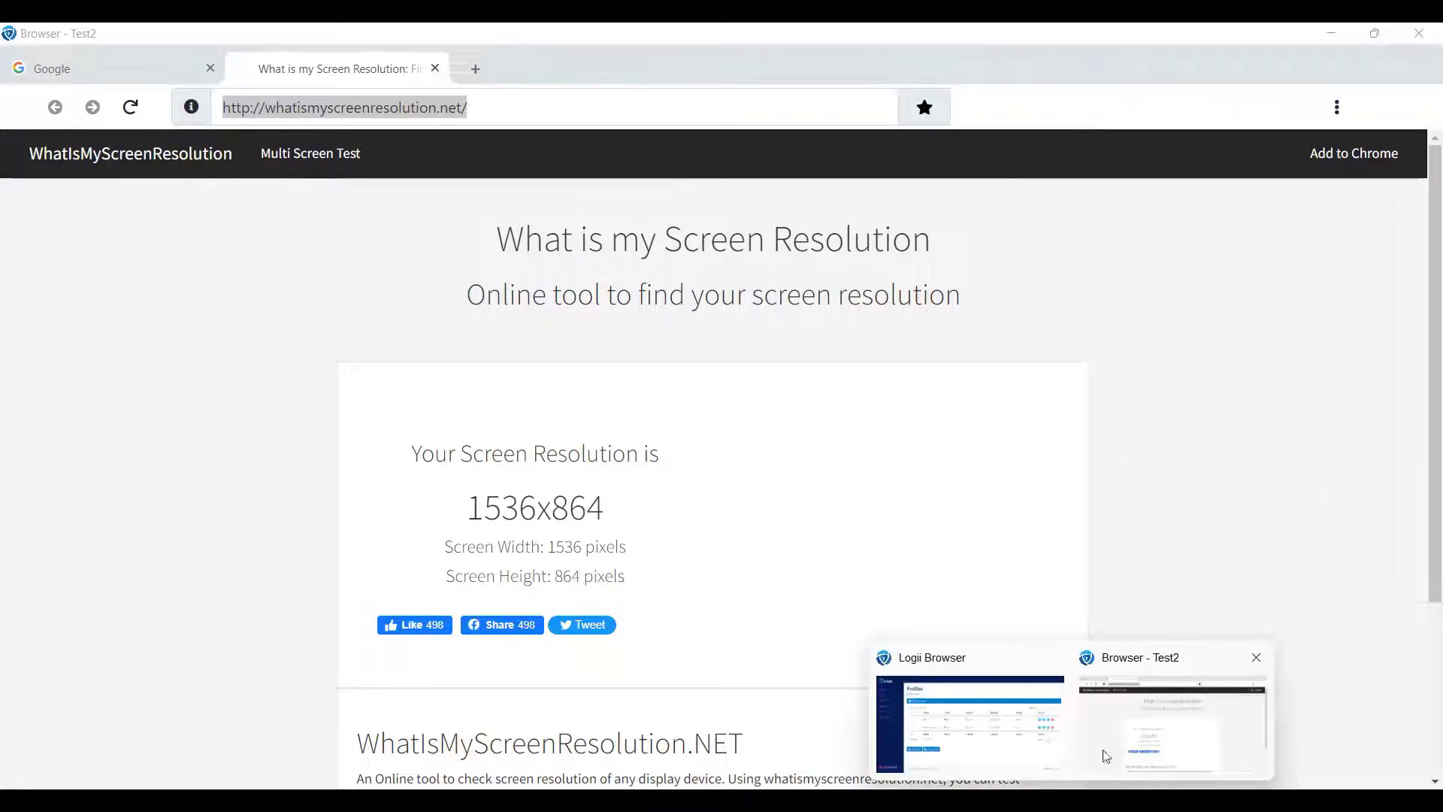
click(1017, 728)
click(1251, 381)
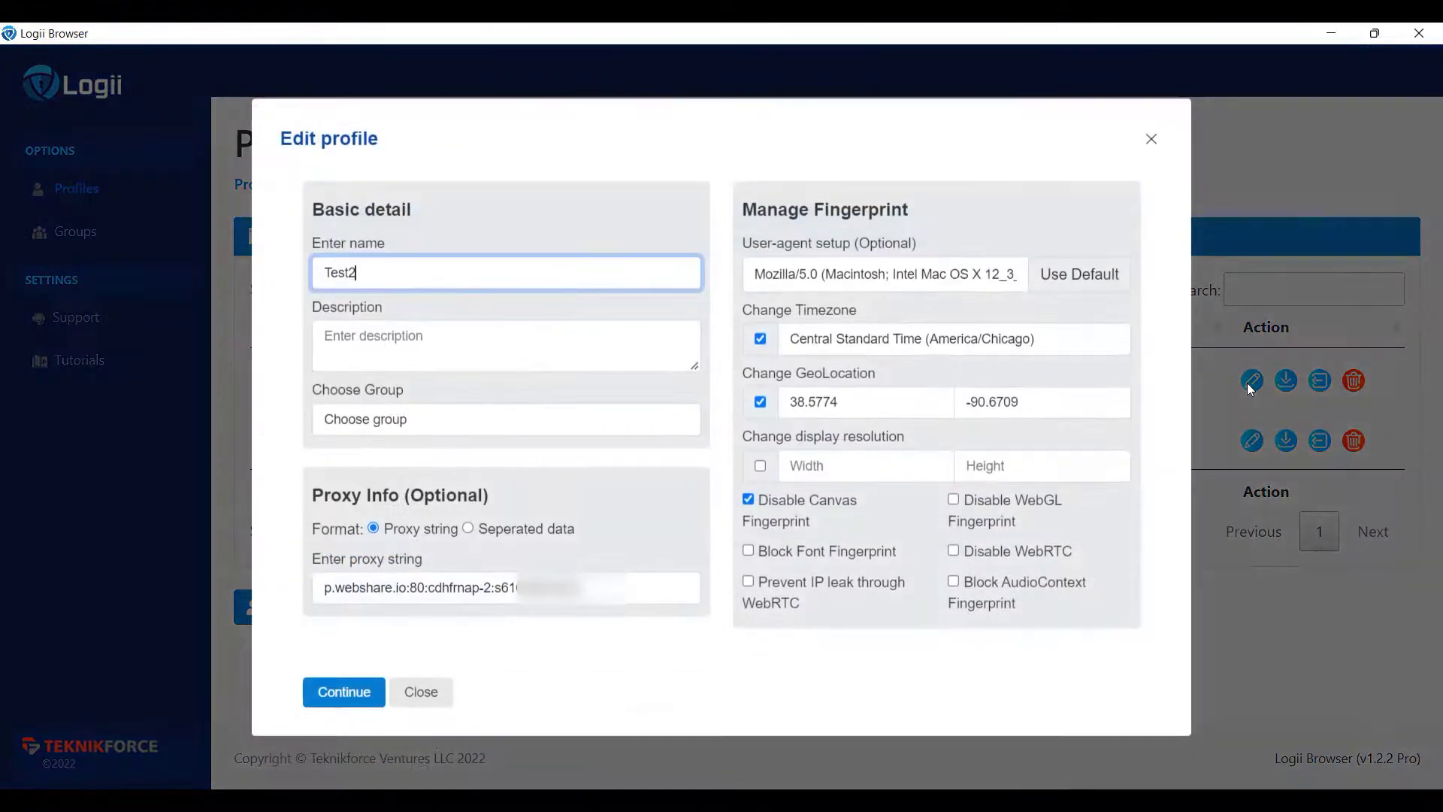
click(759, 466)
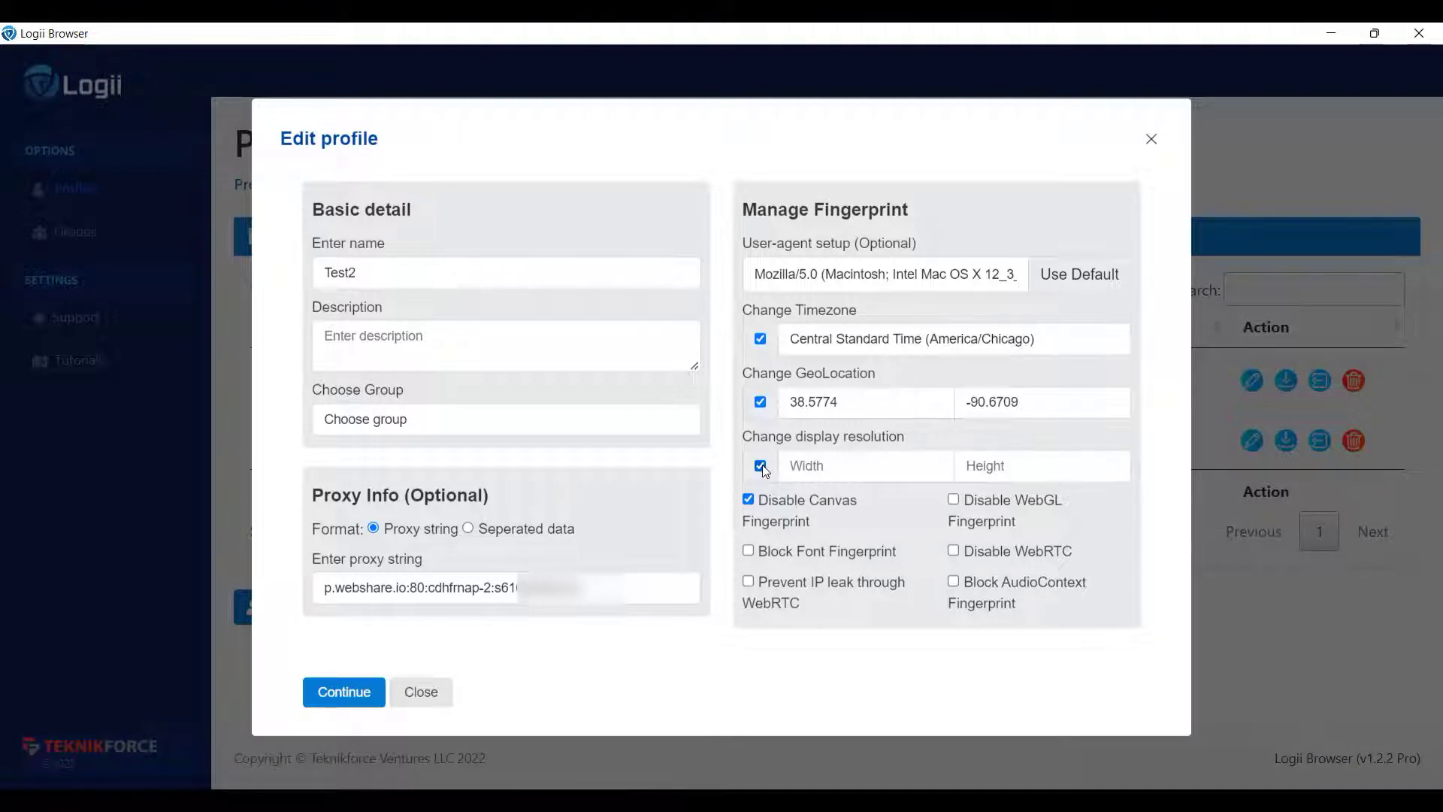
click(799, 466)
text(500)
click(1000, 464)
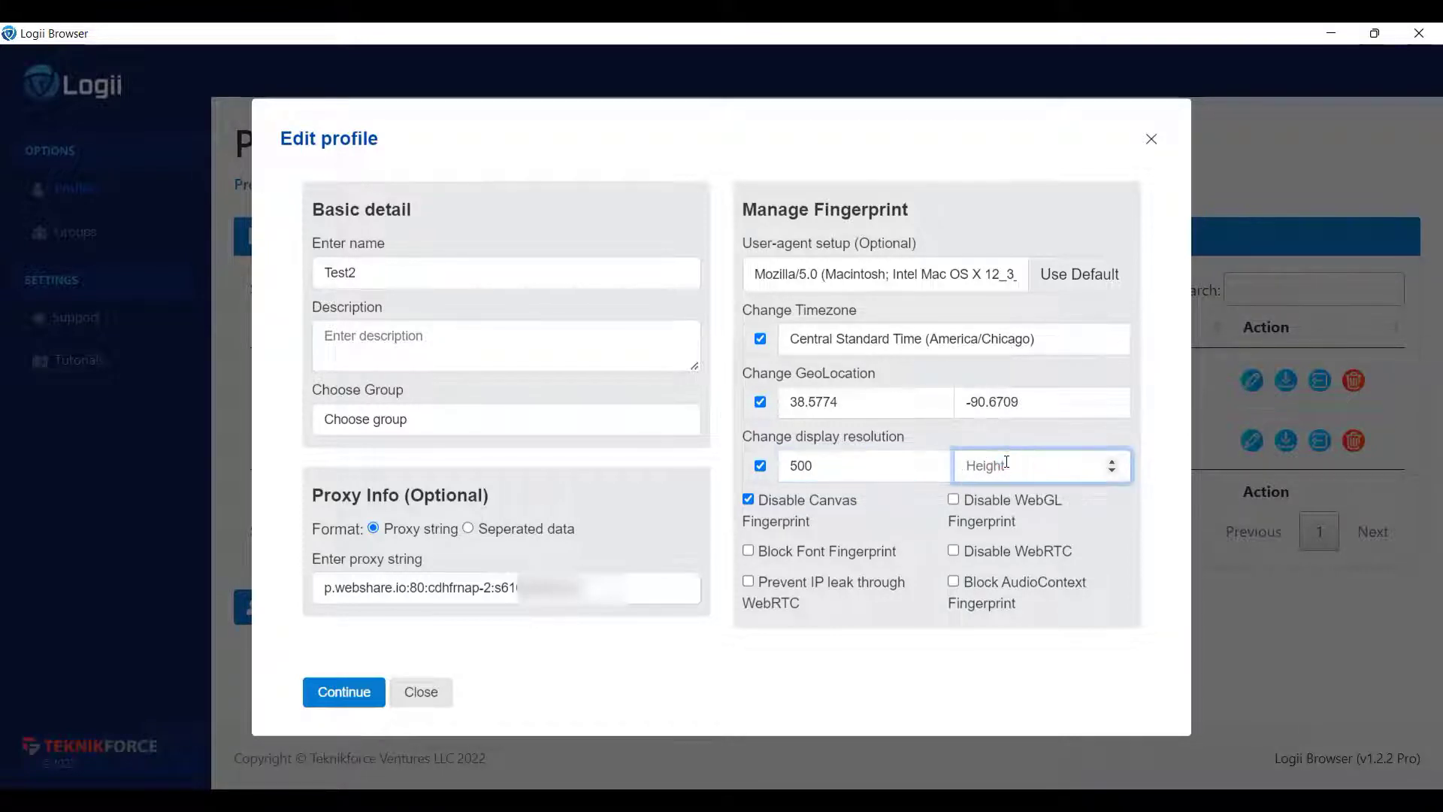
text(500)
Step: Save the 500x500 resolution settings and relaunch the Test2 profile browser
click(323, 692)
mouse_move(1070, 801)
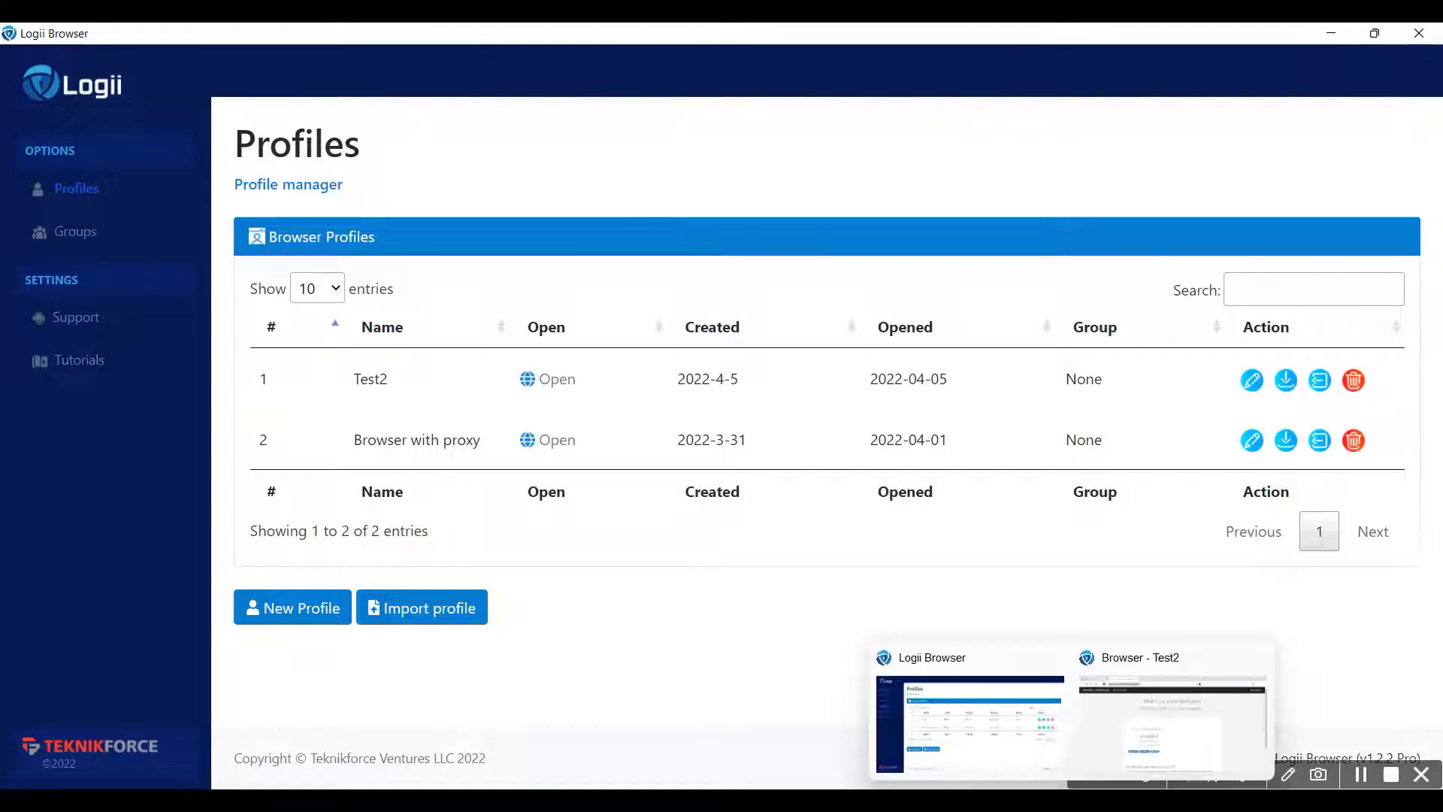
click(1255, 659)
click(541, 376)
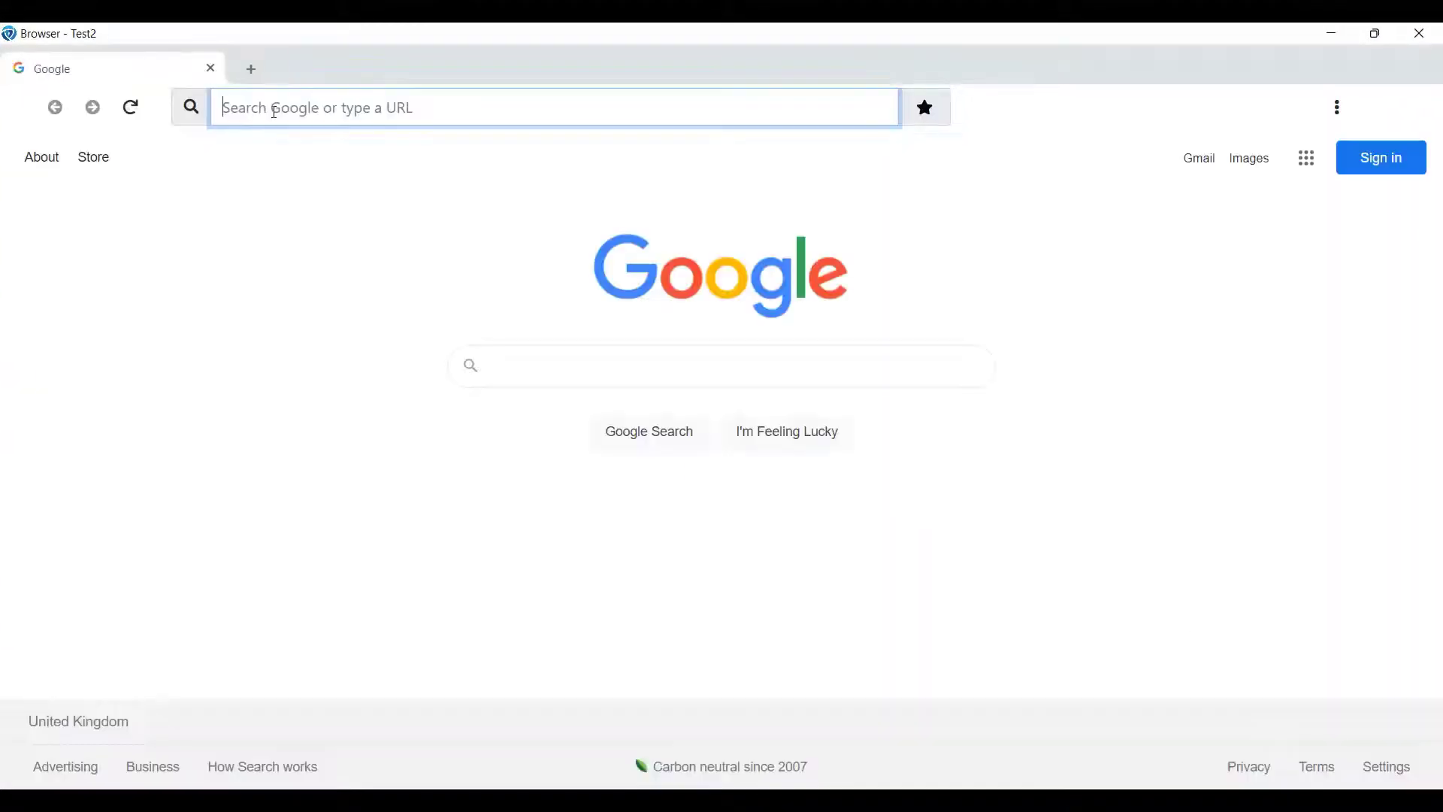
Step: Load whatismyscreenresolution.net in Test2 to confirm 500x500, then reopen its profile settings
text(http://whatismyscreenresolution.net/)
key(Return)
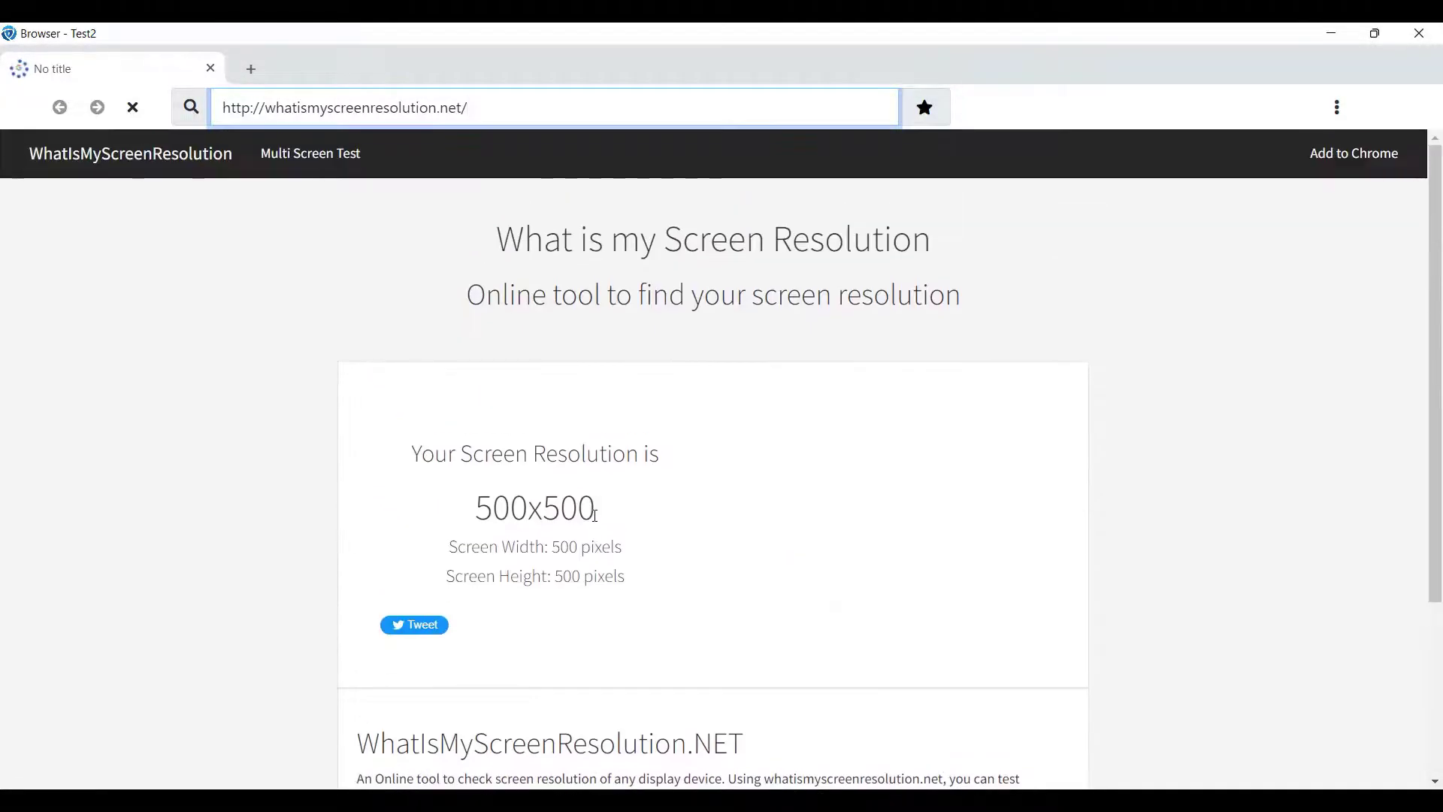
click(1240, 382)
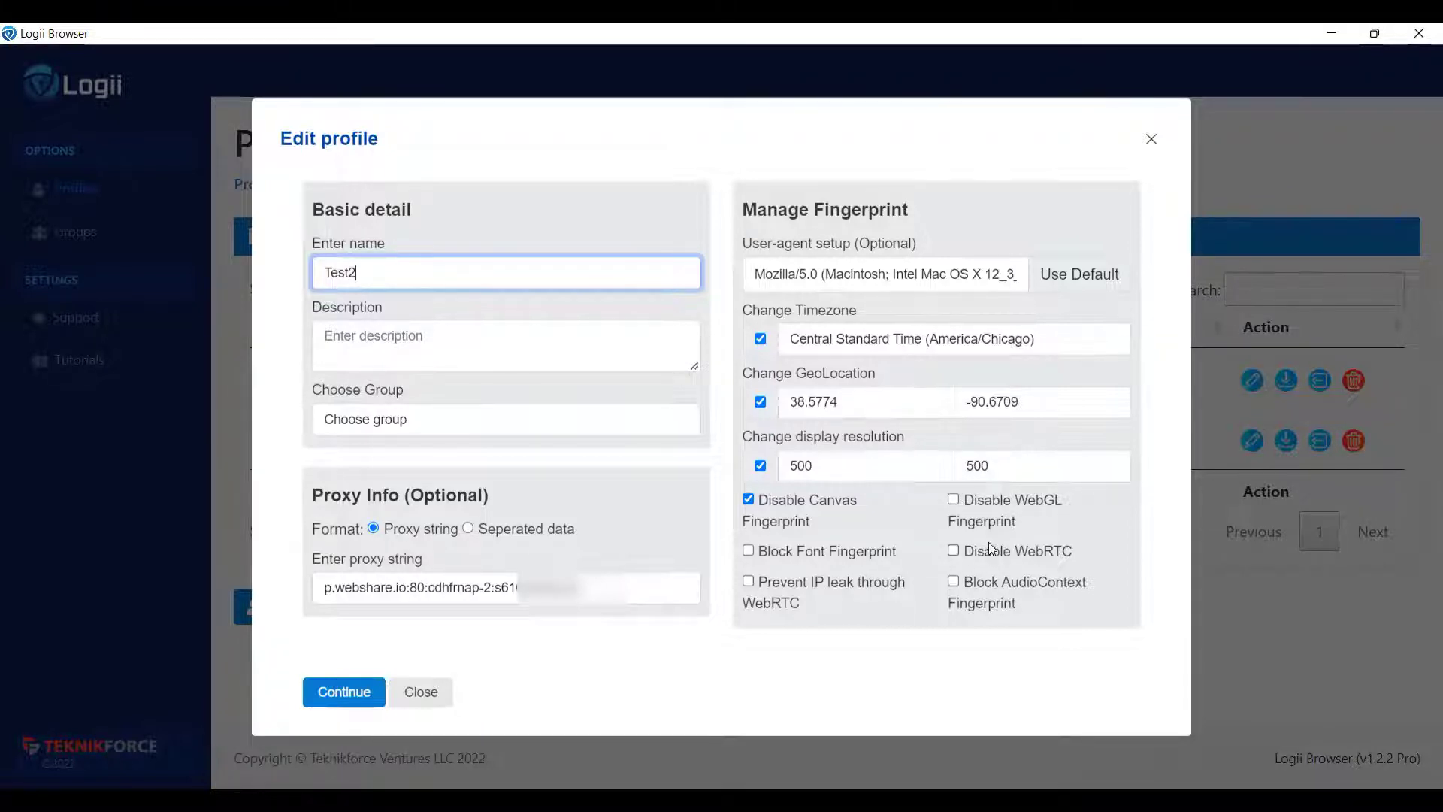
Step: Search 'webrtc fingerprint check' in a new Chrome tab and open BrowserLeaks' WebRTC Leak Test
mouse_move(614, 796)
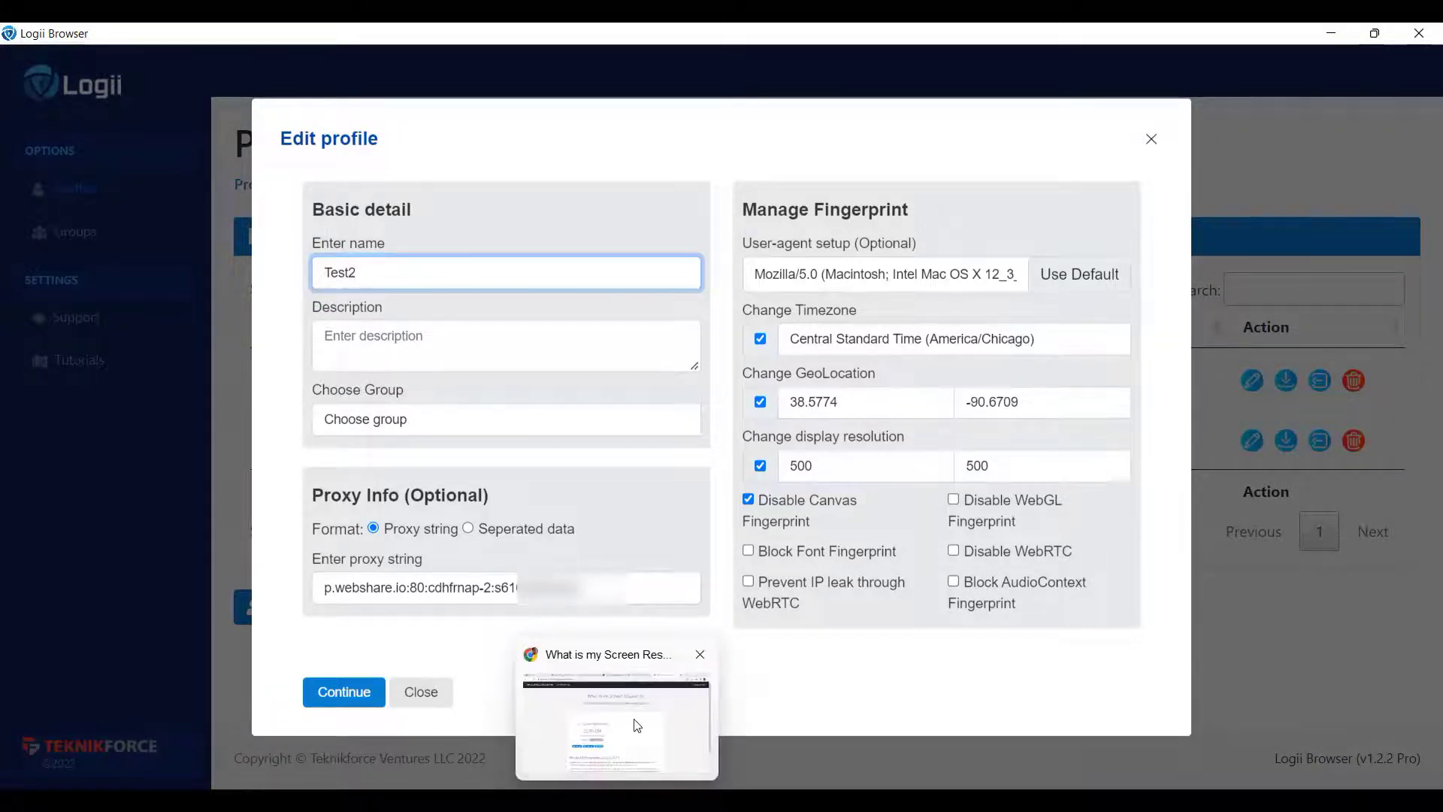
click(614, 699)
key(ctrl+t)
click(594, 69)
text(chec)
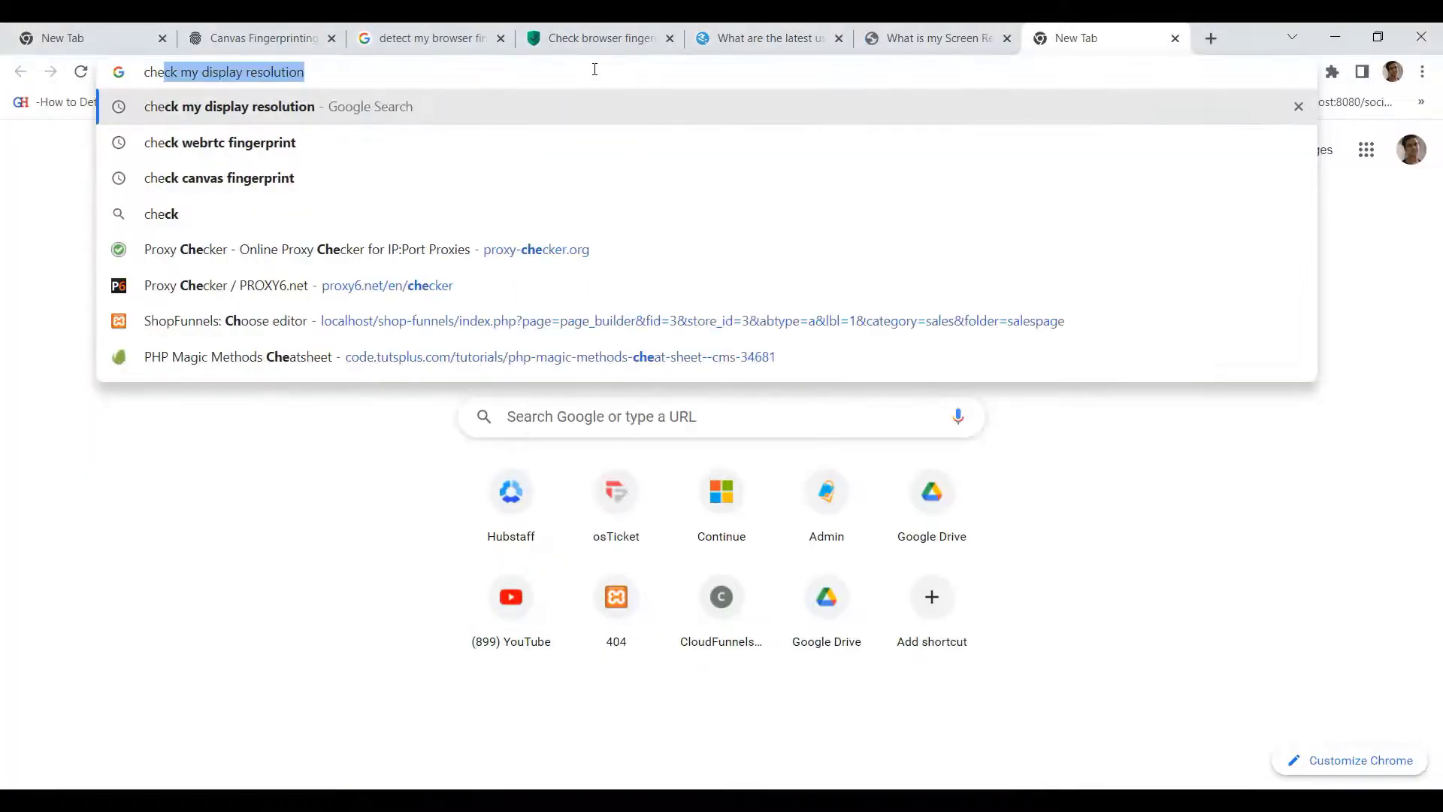
key(BackSpace)
key(BackSpace)
key(BackSpace)
key(BackSpace)
key(BackSpace)
text(web.skype.com)
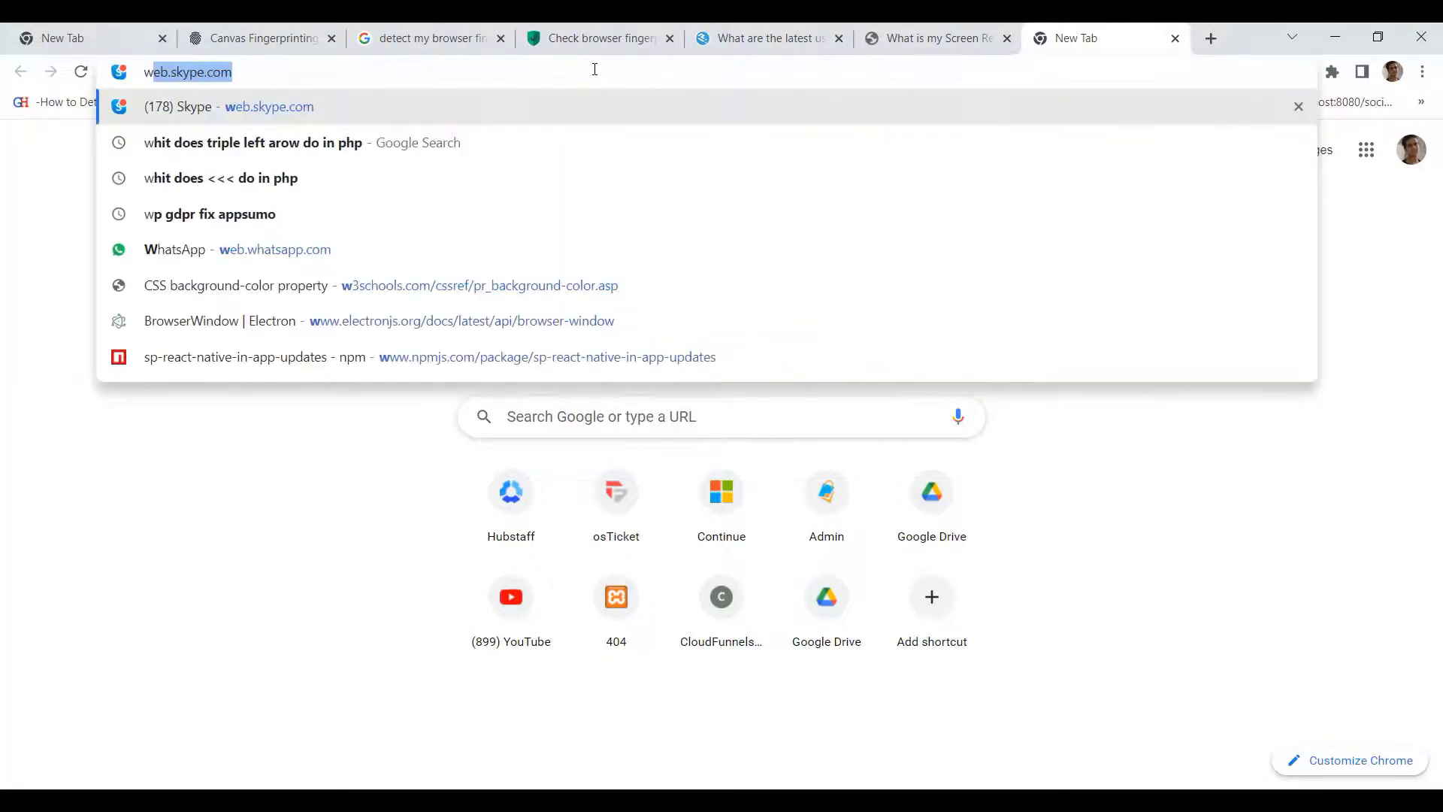
key(Down)
key(Down)
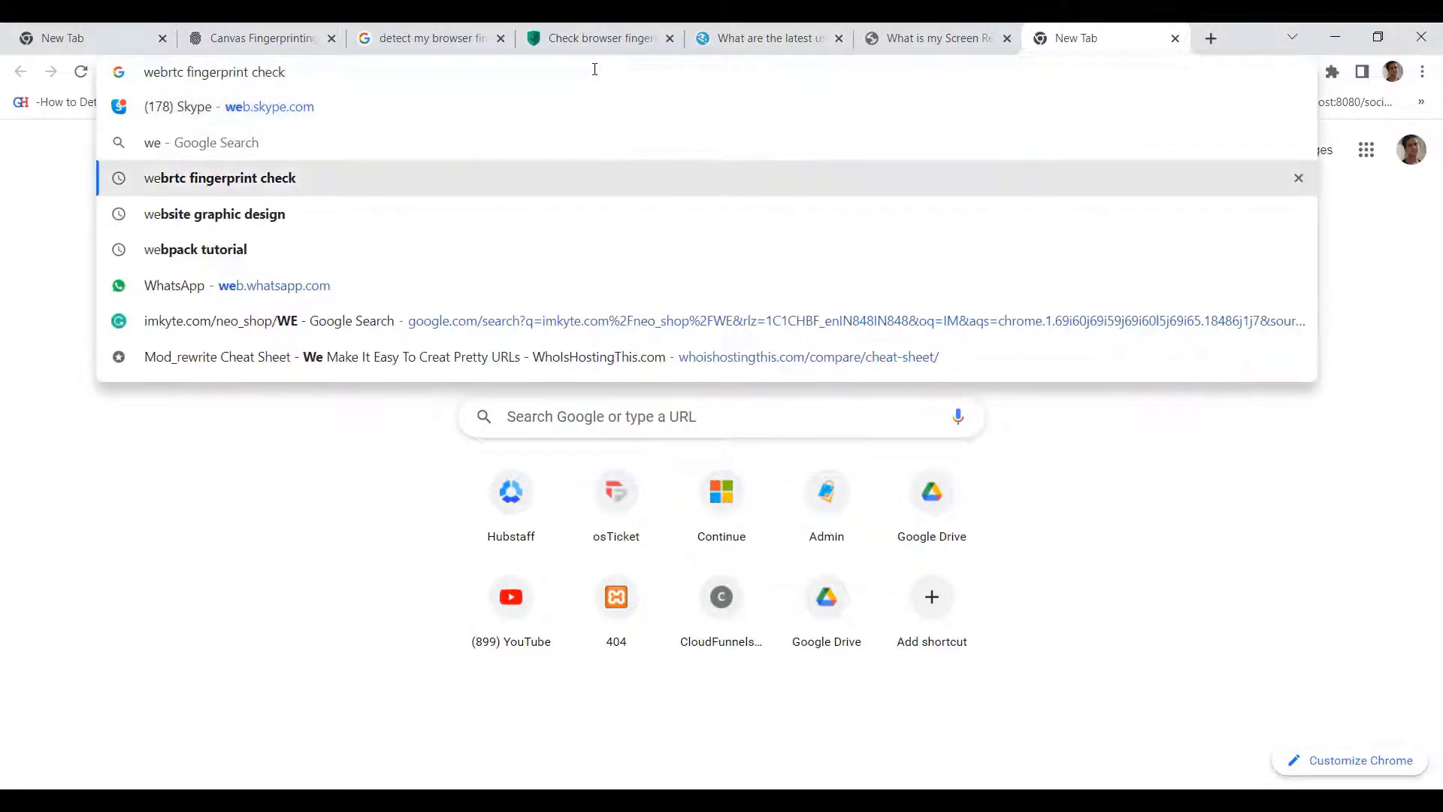
key(Return)
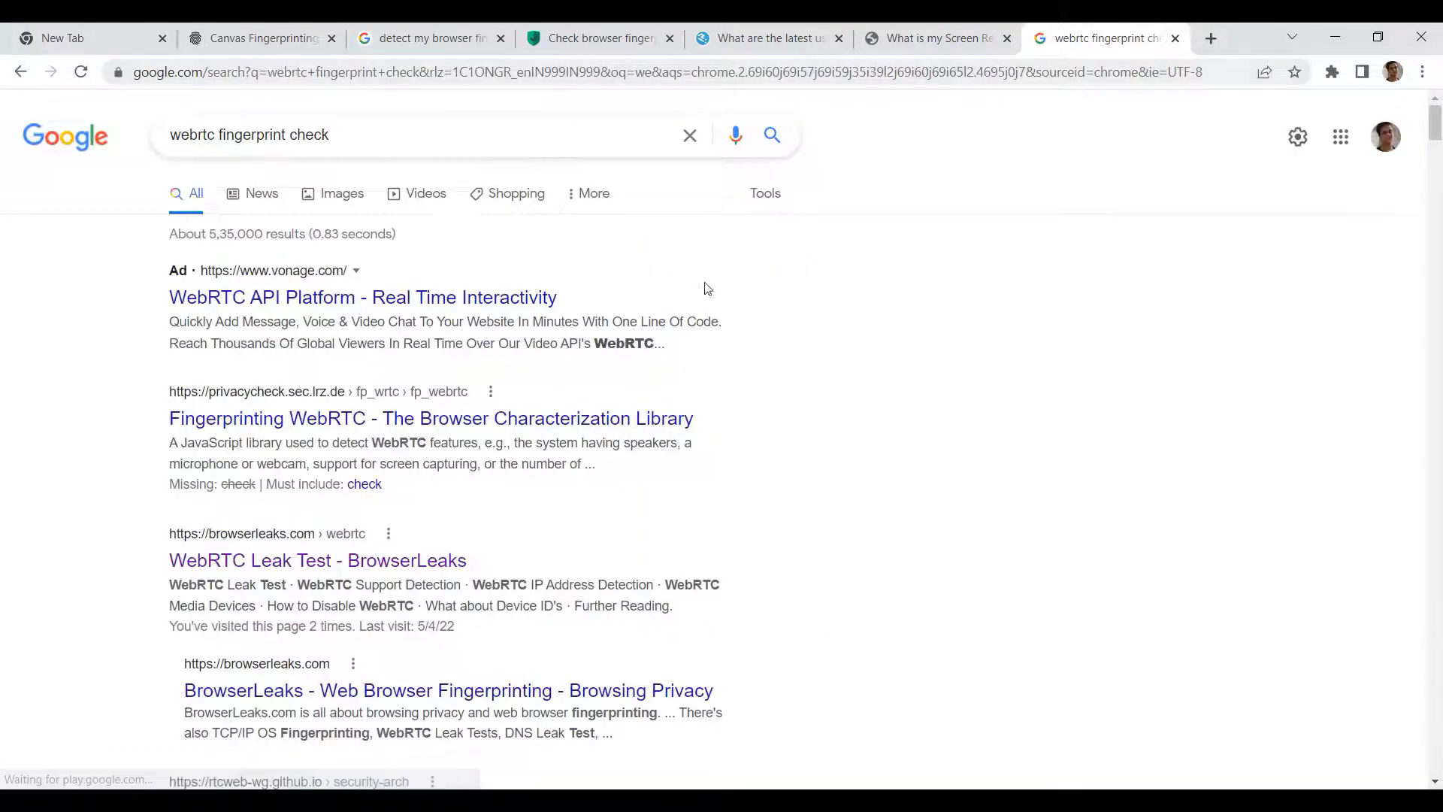
scroll(1075, 412, down, 1)
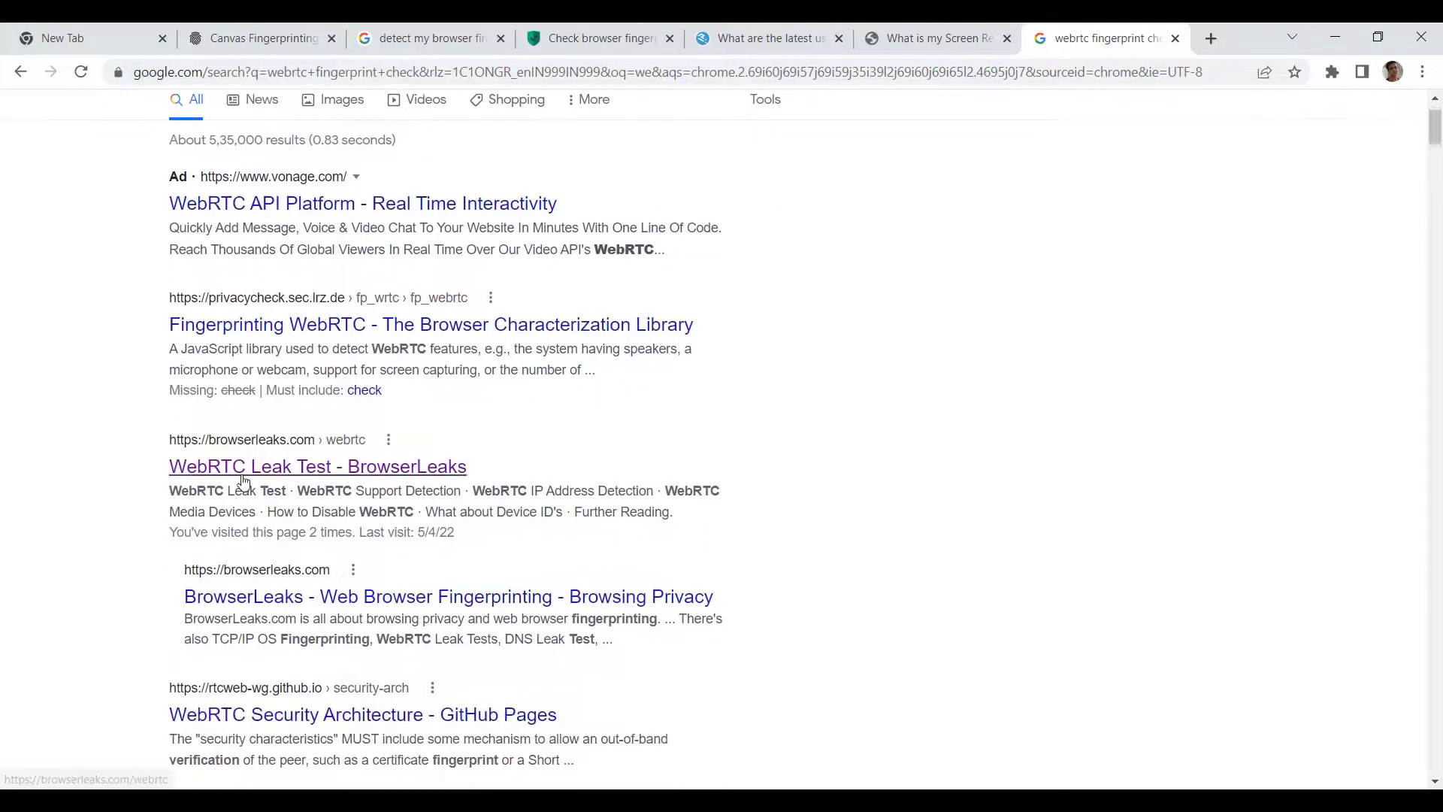
click(436, 471)
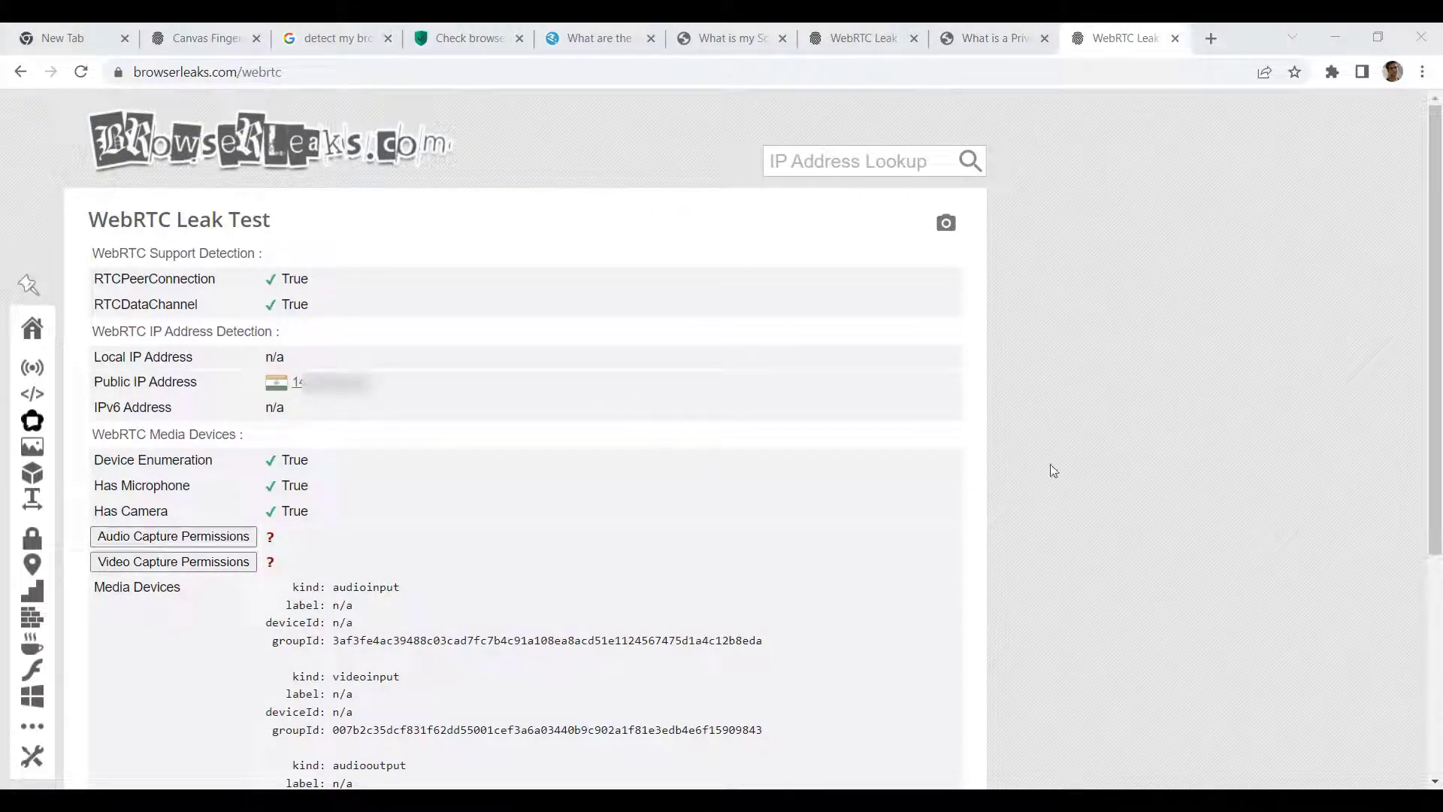
Step: Switch on Disable WebRTC for Test2 and save the profile
click(1099, 699)
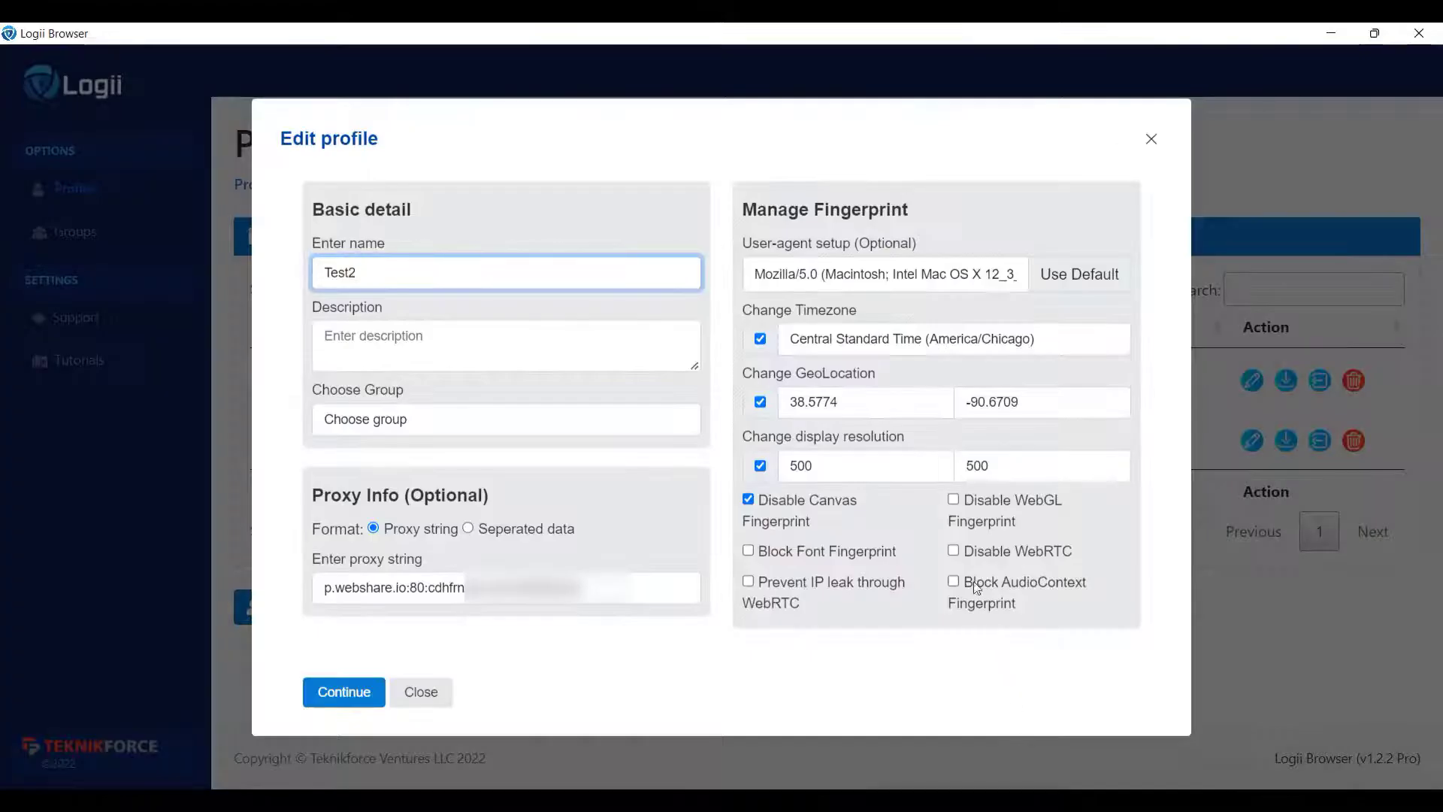
click(954, 551)
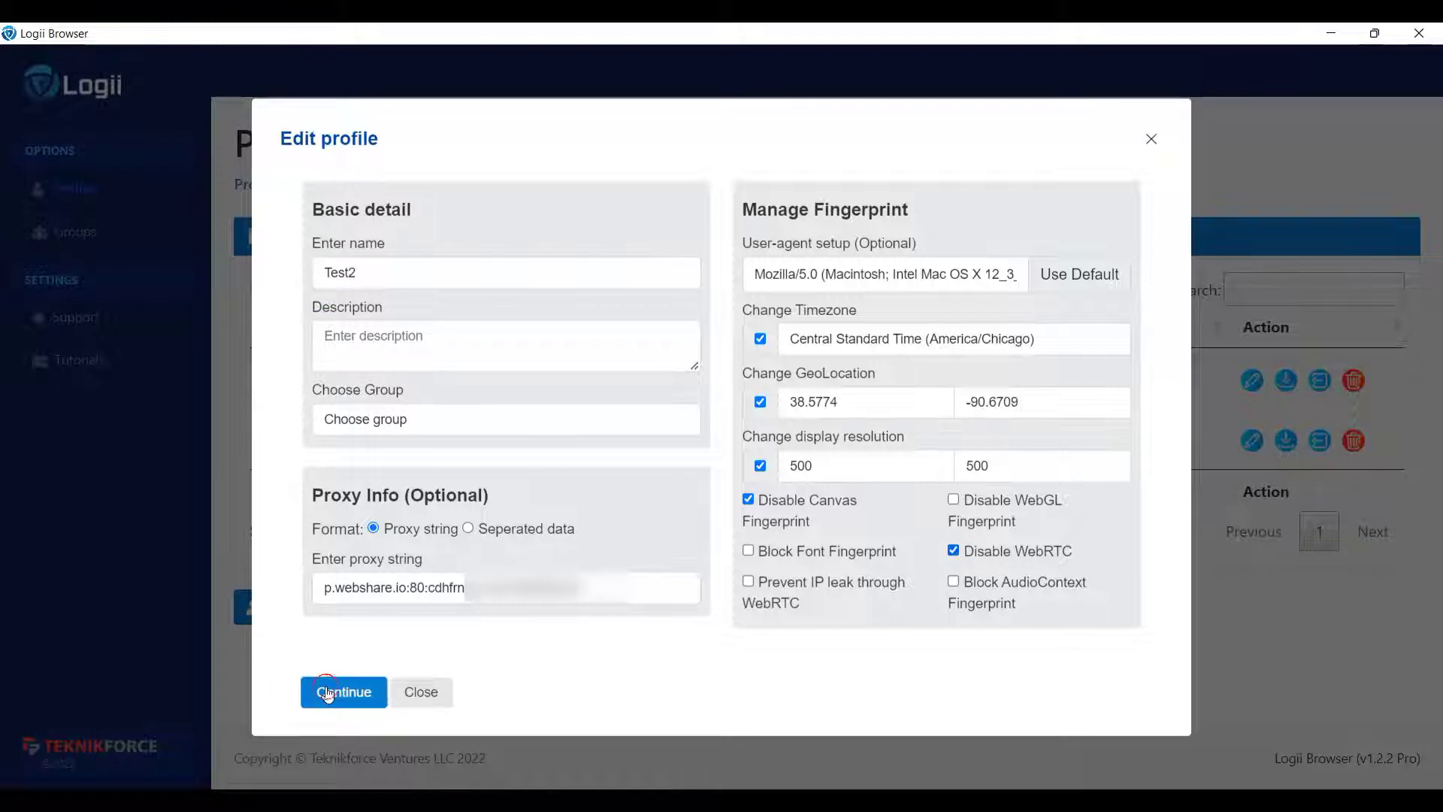
click(330, 689)
Step: Relaunch Test2, load browserleaks.com/webrtc and review its WebRTC leak results
mouse_move(1083, 800)
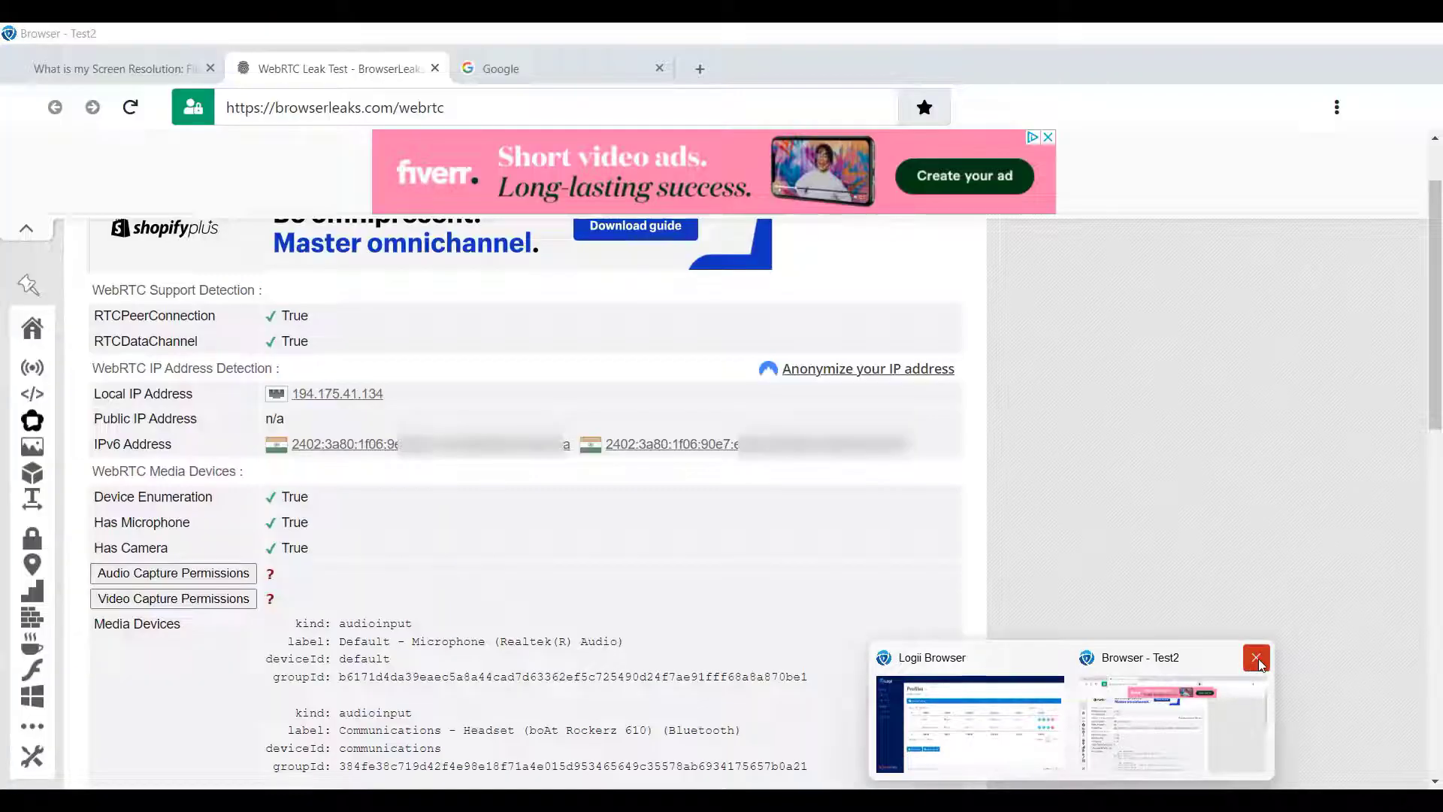
click(1256, 658)
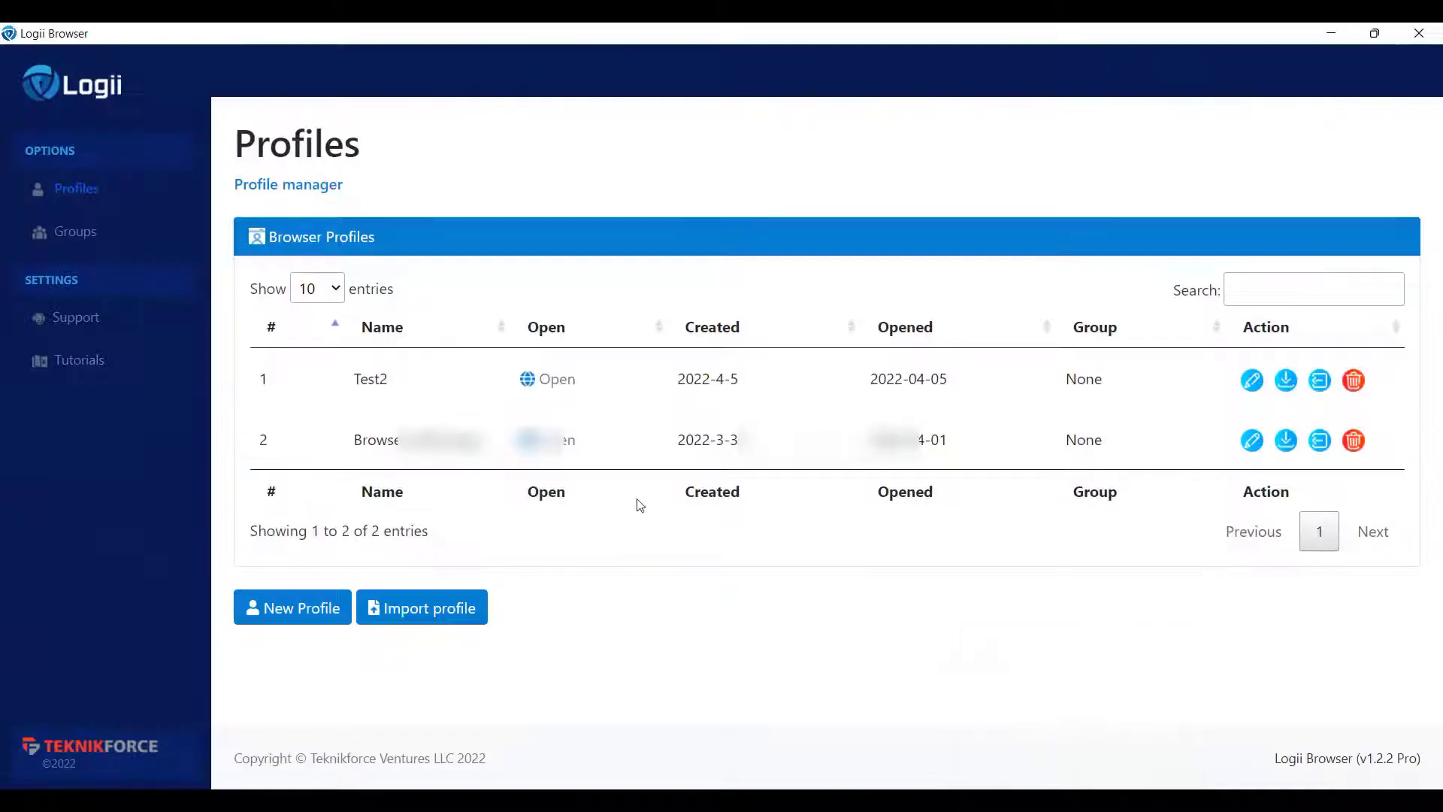
click(551, 381)
click(375, 108)
text(https://browserleaks.com/webrtc)
key(Return)
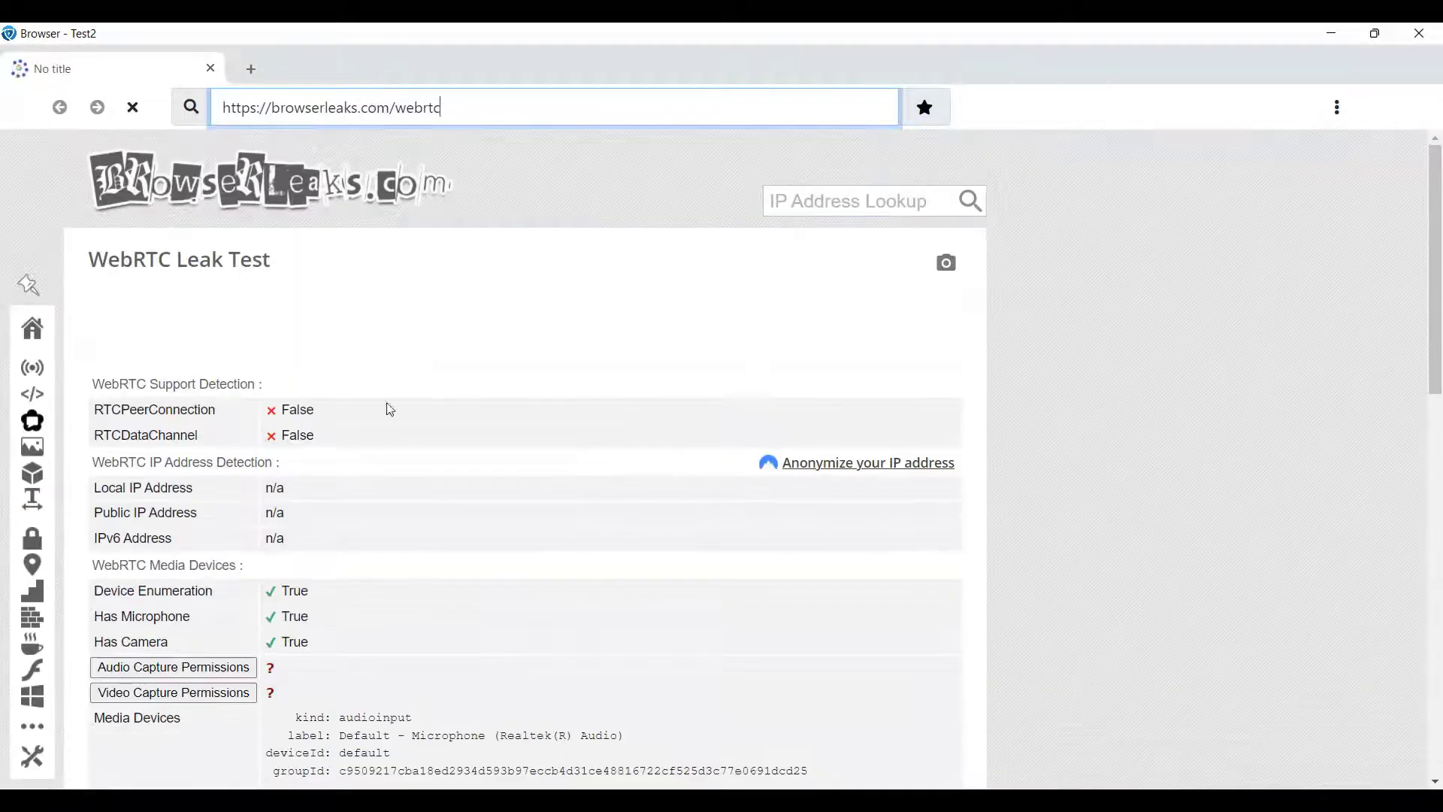
scroll(472, 589, down, 3)
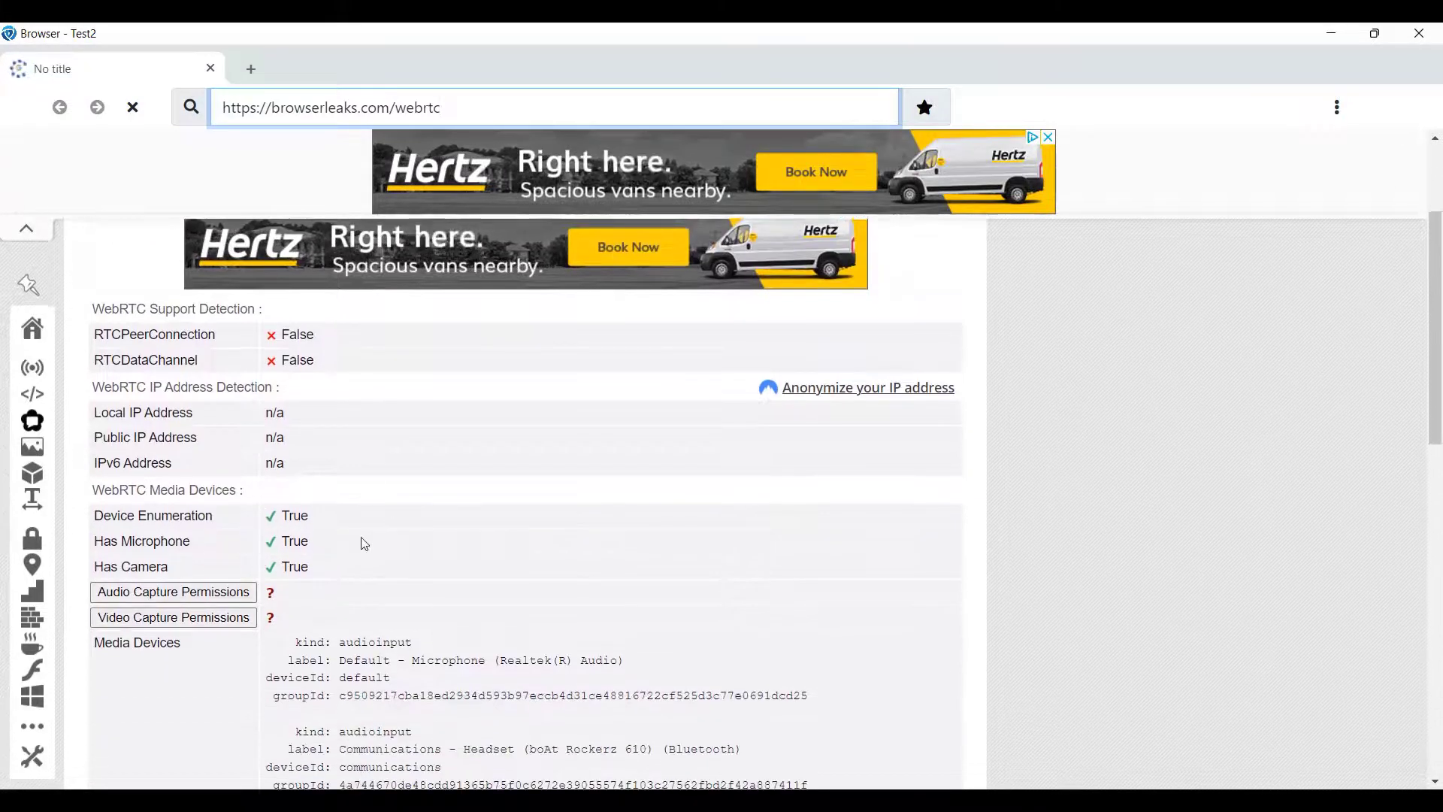
scroll(184, 576, down, 1)
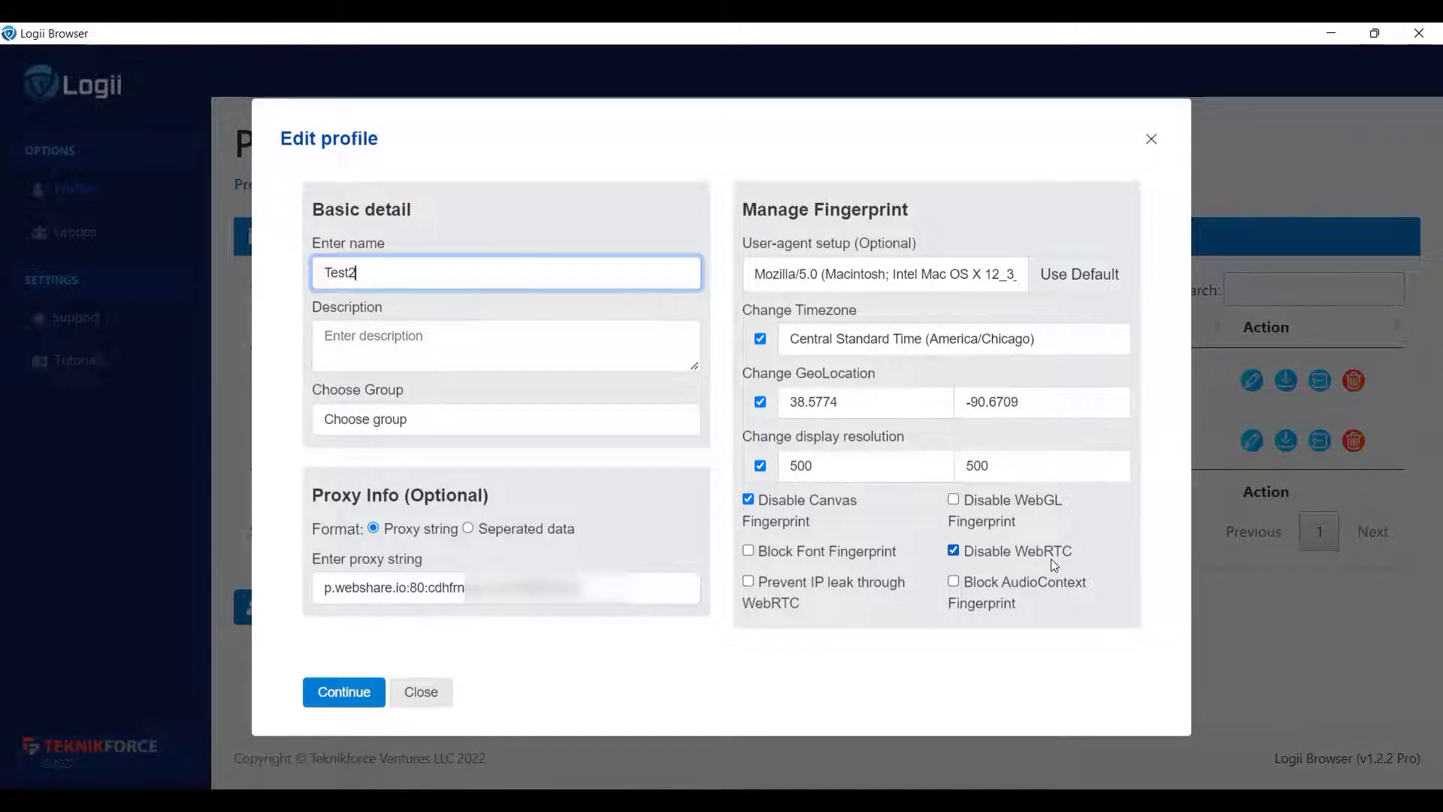
Step: Tick Prevent IP leak through WebRTC in Test2's profile settings
click(748, 581)
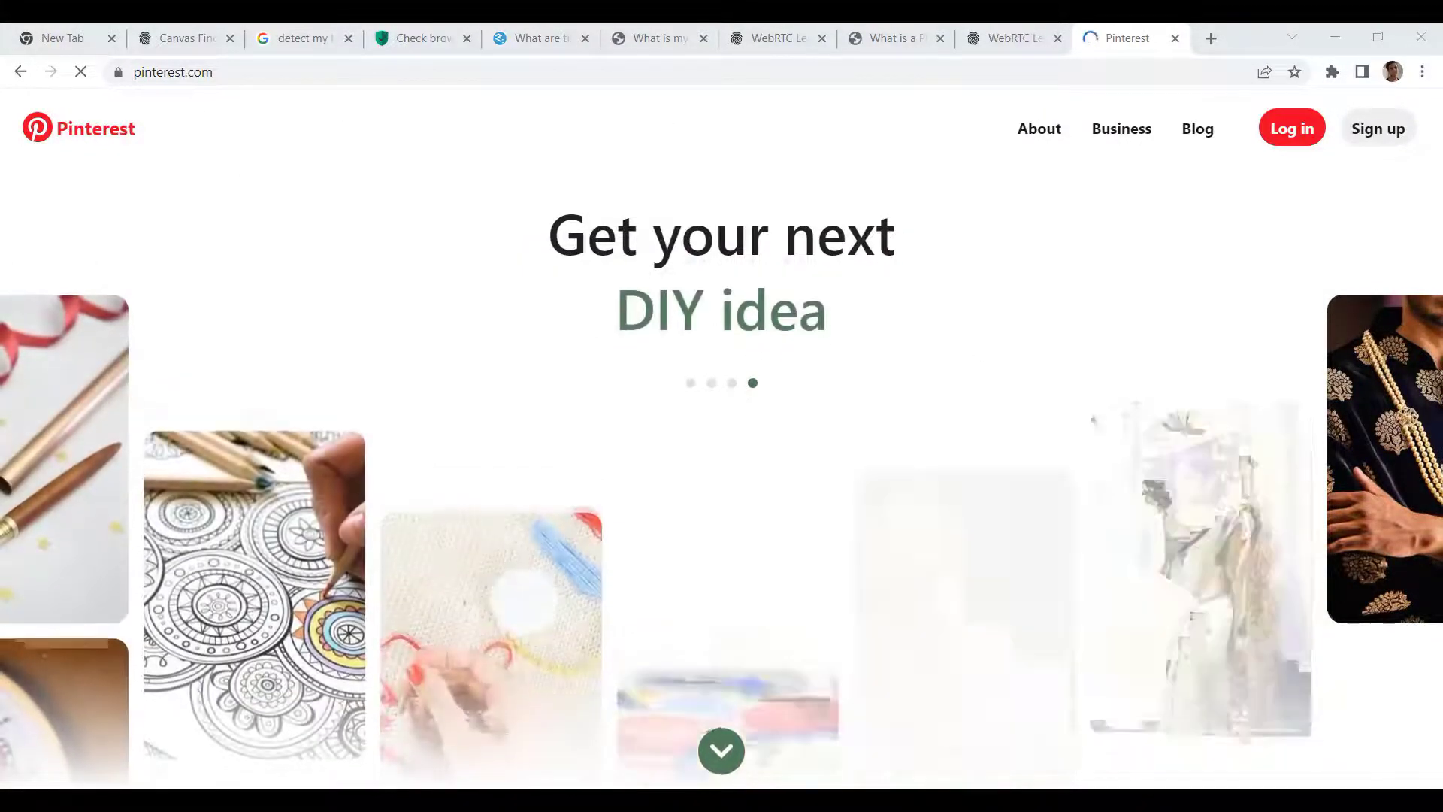
Step: Switch from Chrome's Pinterest tab back to the Logii Browser window showing Test2's Edit profile form
mouse_move(1071, 801)
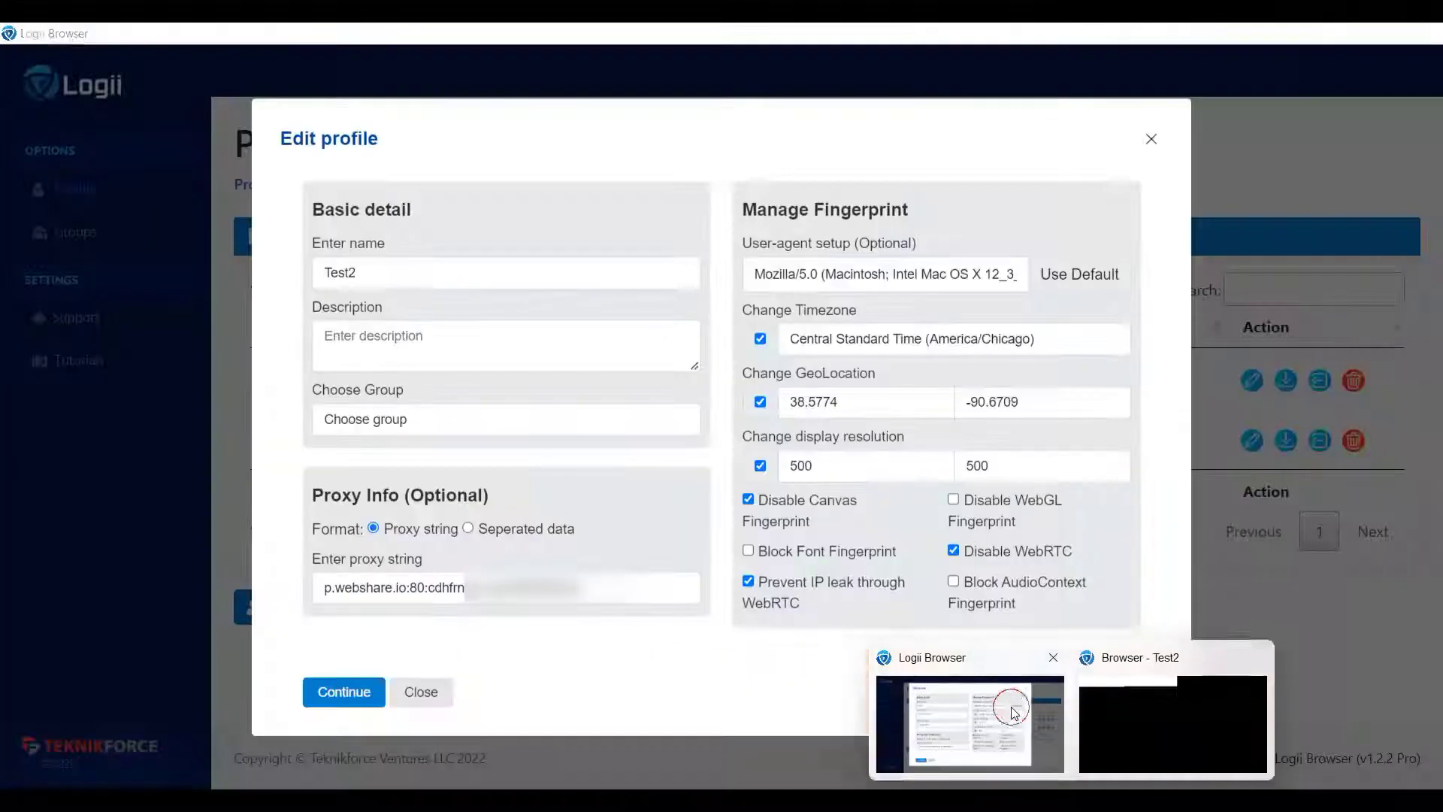
click(970, 723)
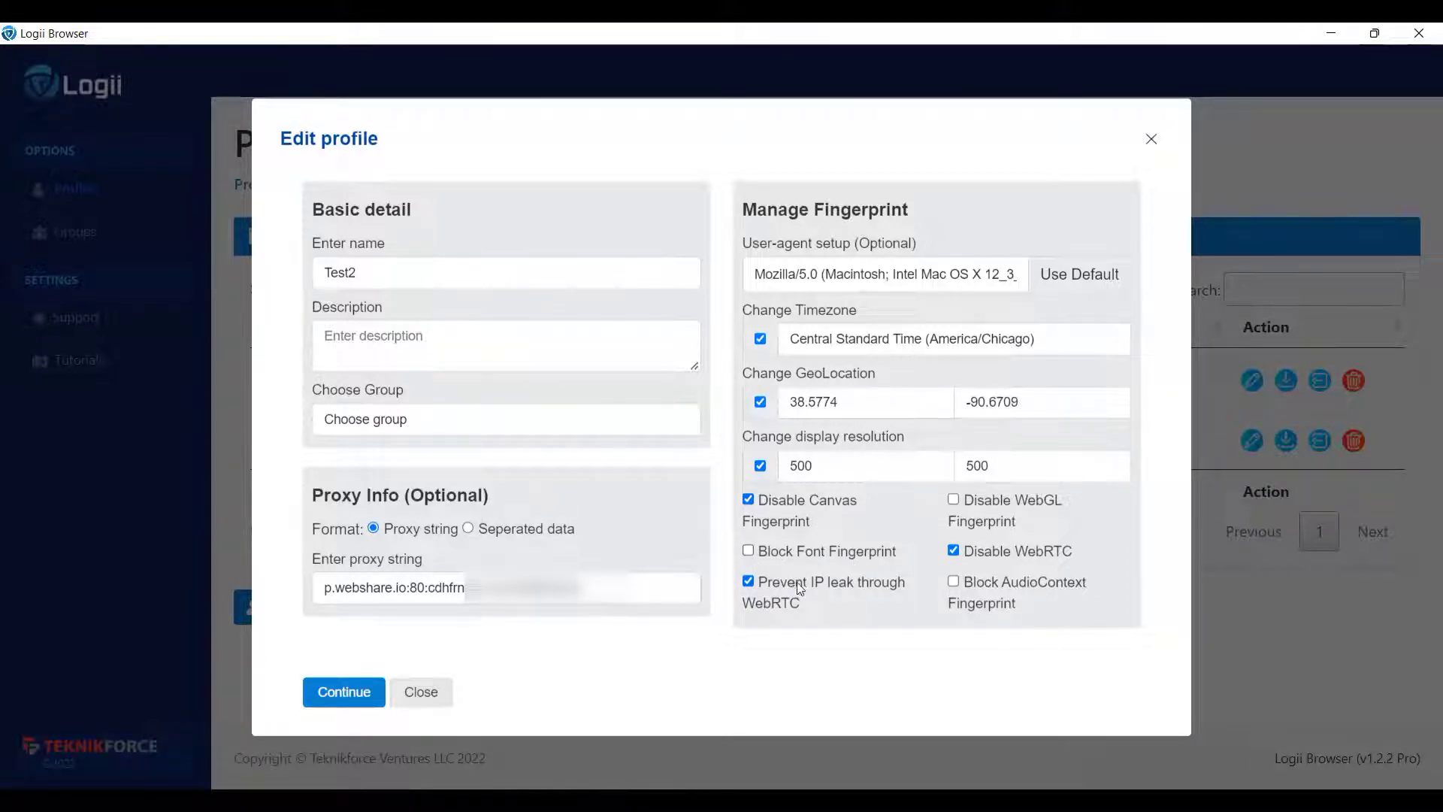
Step: Turn on Block Font Fingerprint and Disable WebGL Fingerprint for Test2
click(751, 553)
click(955, 500)
Step: Clear the 500 × 500 width and height values and untick Change display resolution
double_click(1015, 466)
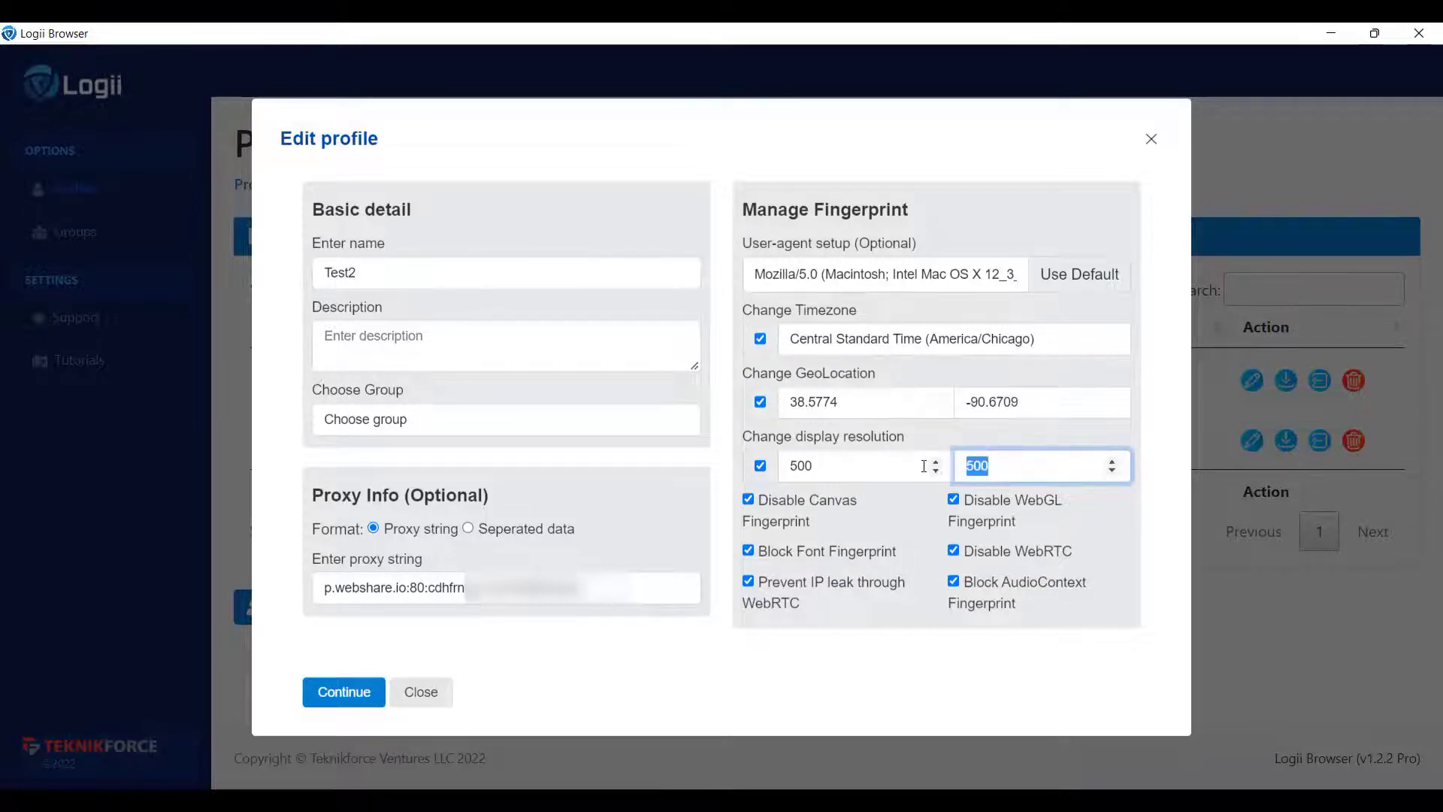
key(BackSpace)
double_click(864, 464)
key(BackSpace)
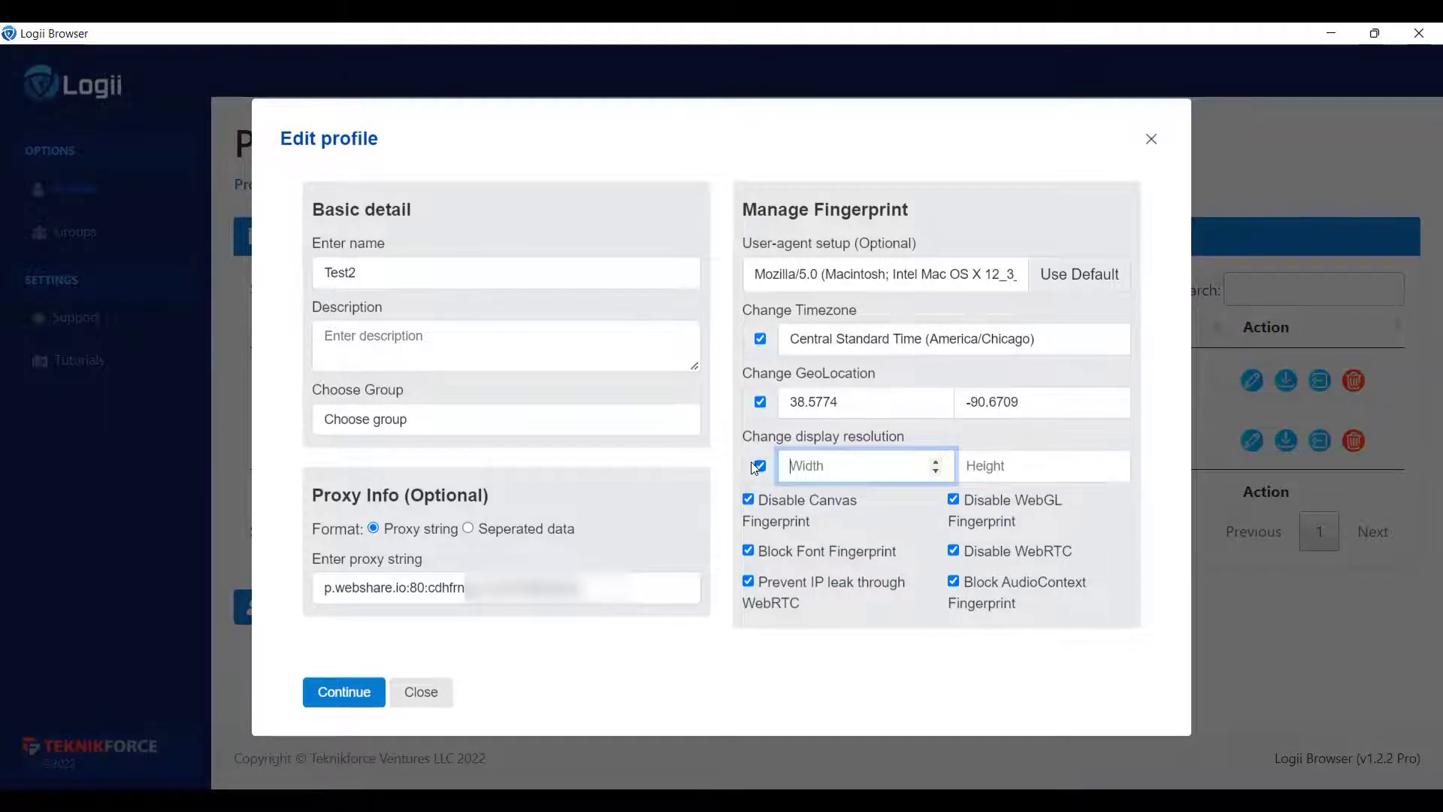
click(759, 466)
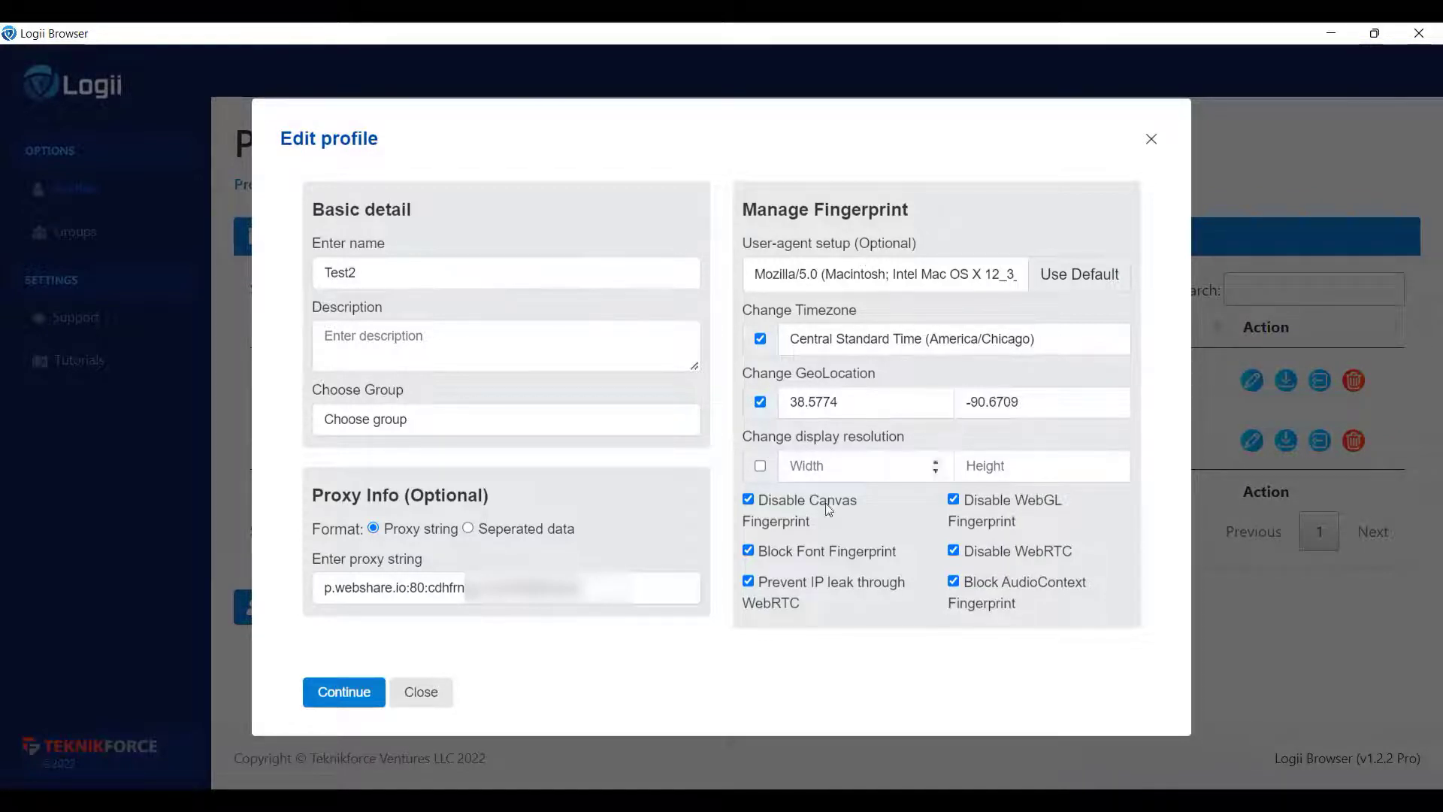
Step: Delete the custom user-agent string so the field is left empty
click(813, 275)
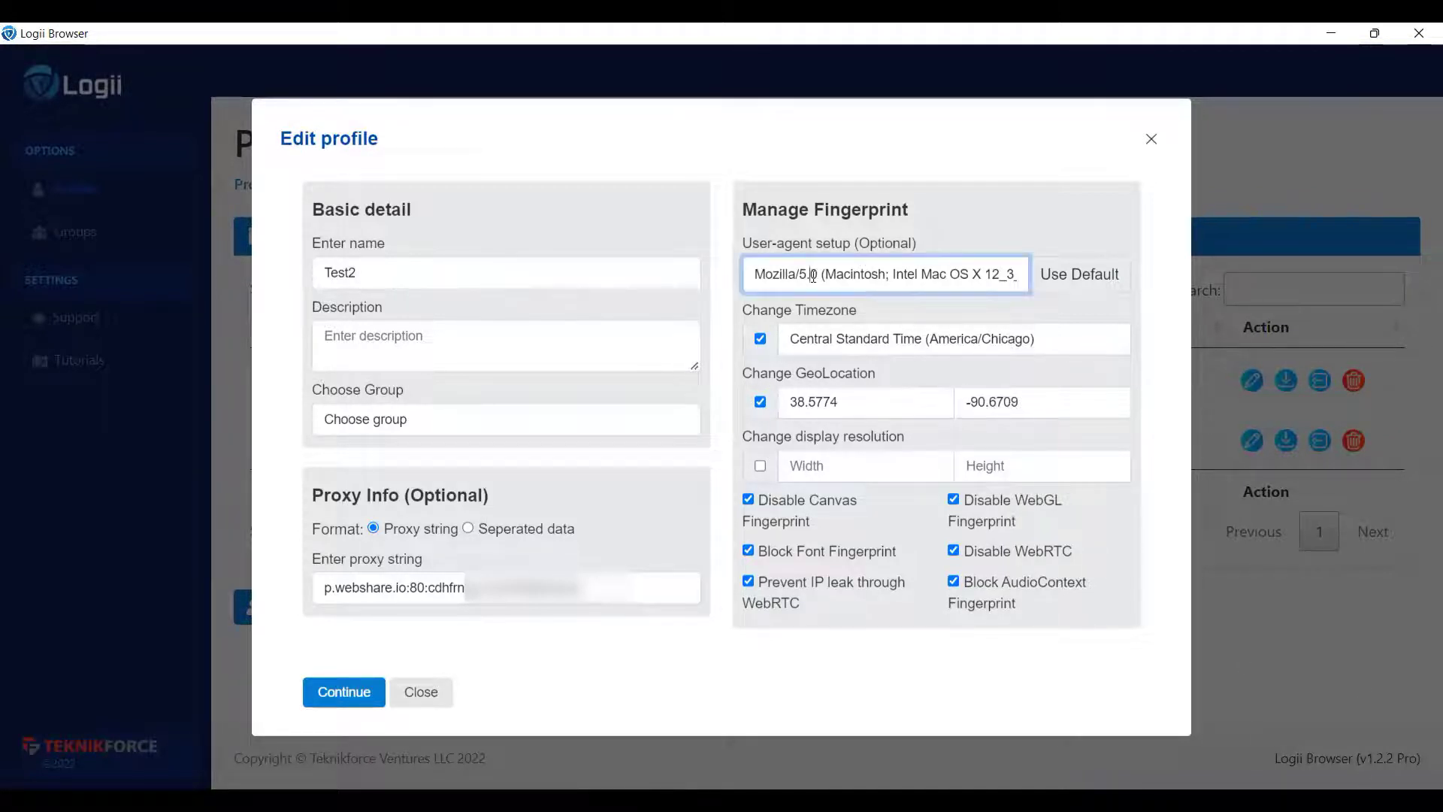
key(ctrl+a)
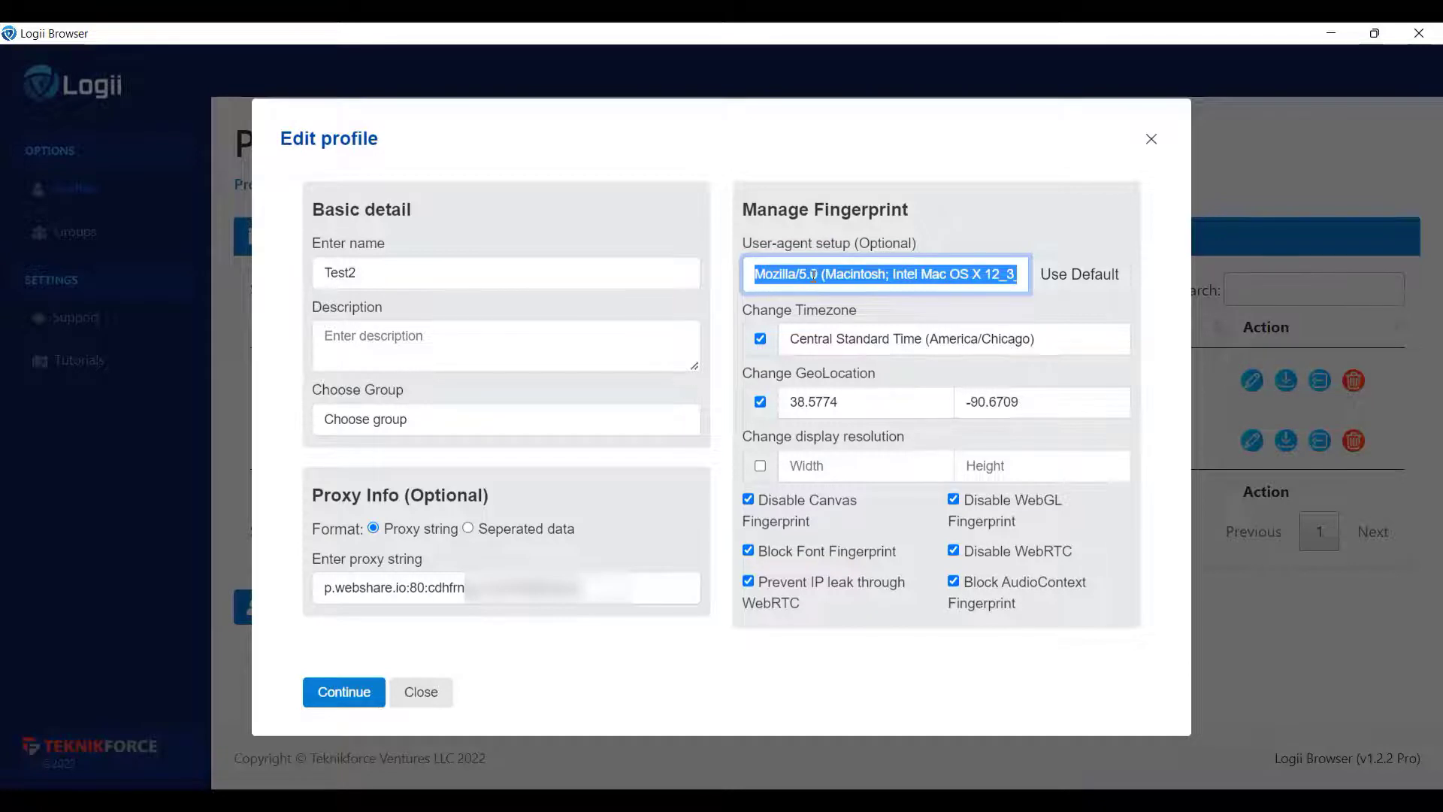
key(BackSpace)
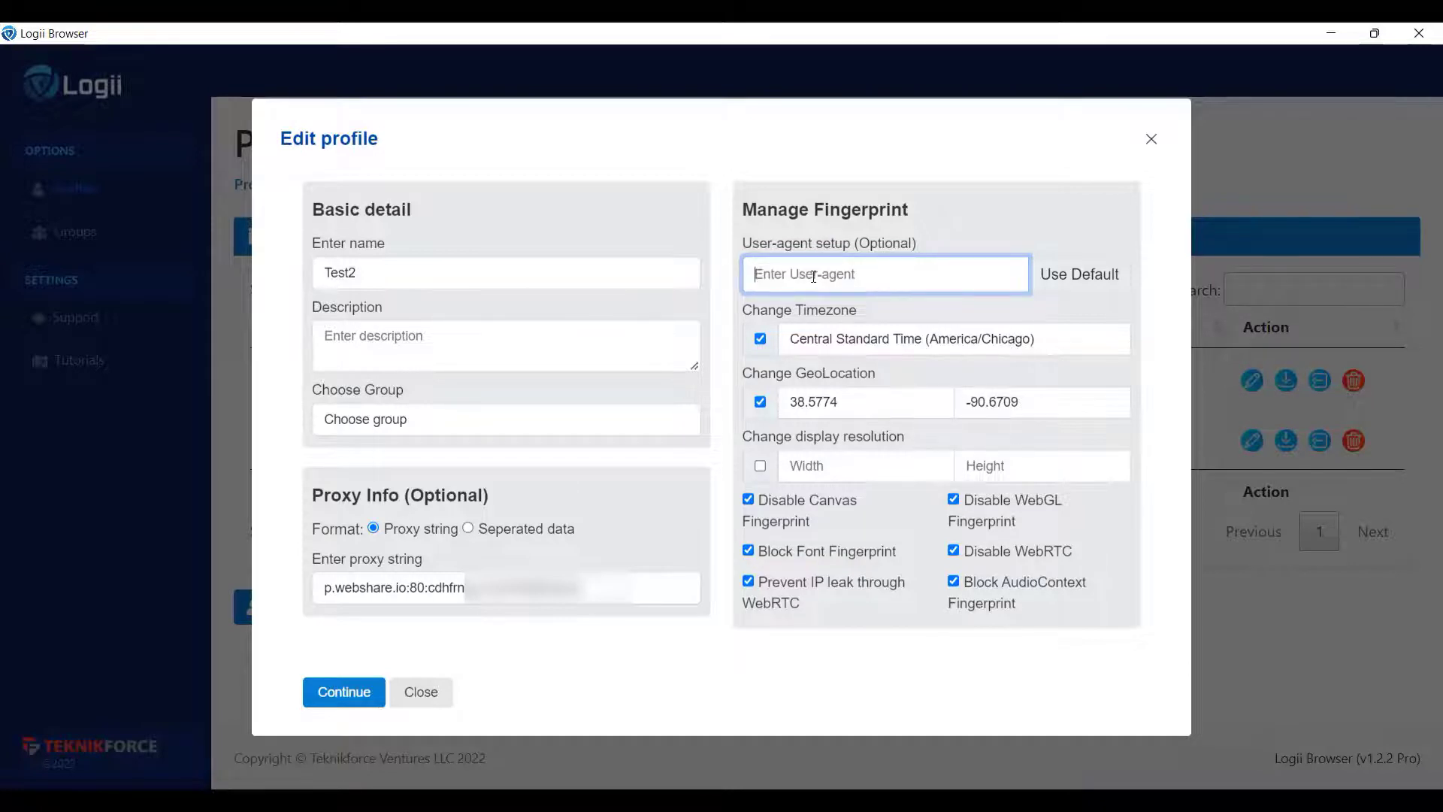
click(481, 713)
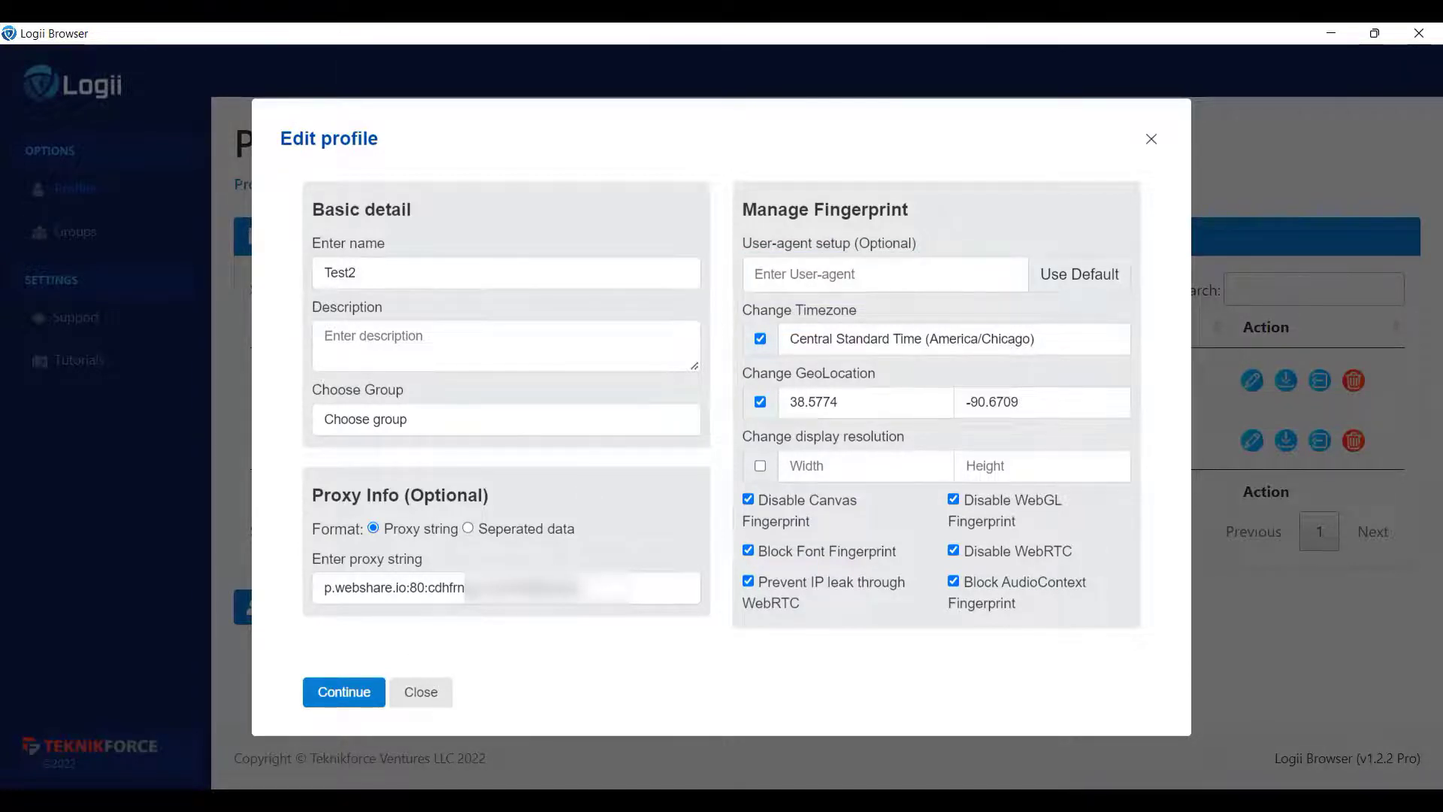
Step: Save Test2's updated profile with Continue and close the Edit profile dialog
click(358, 708)
drag(321, 591, 614, 602)
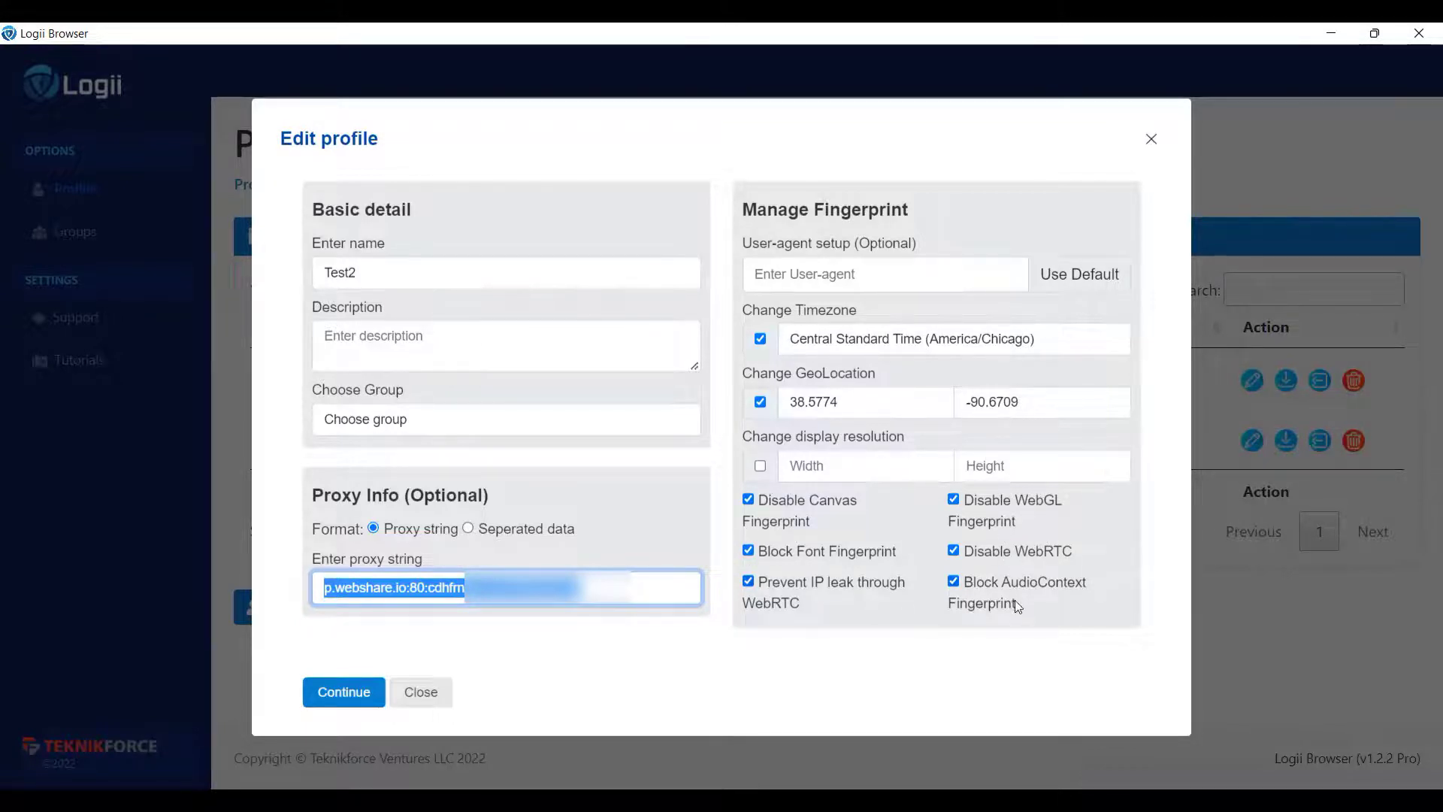
click(340, 697)
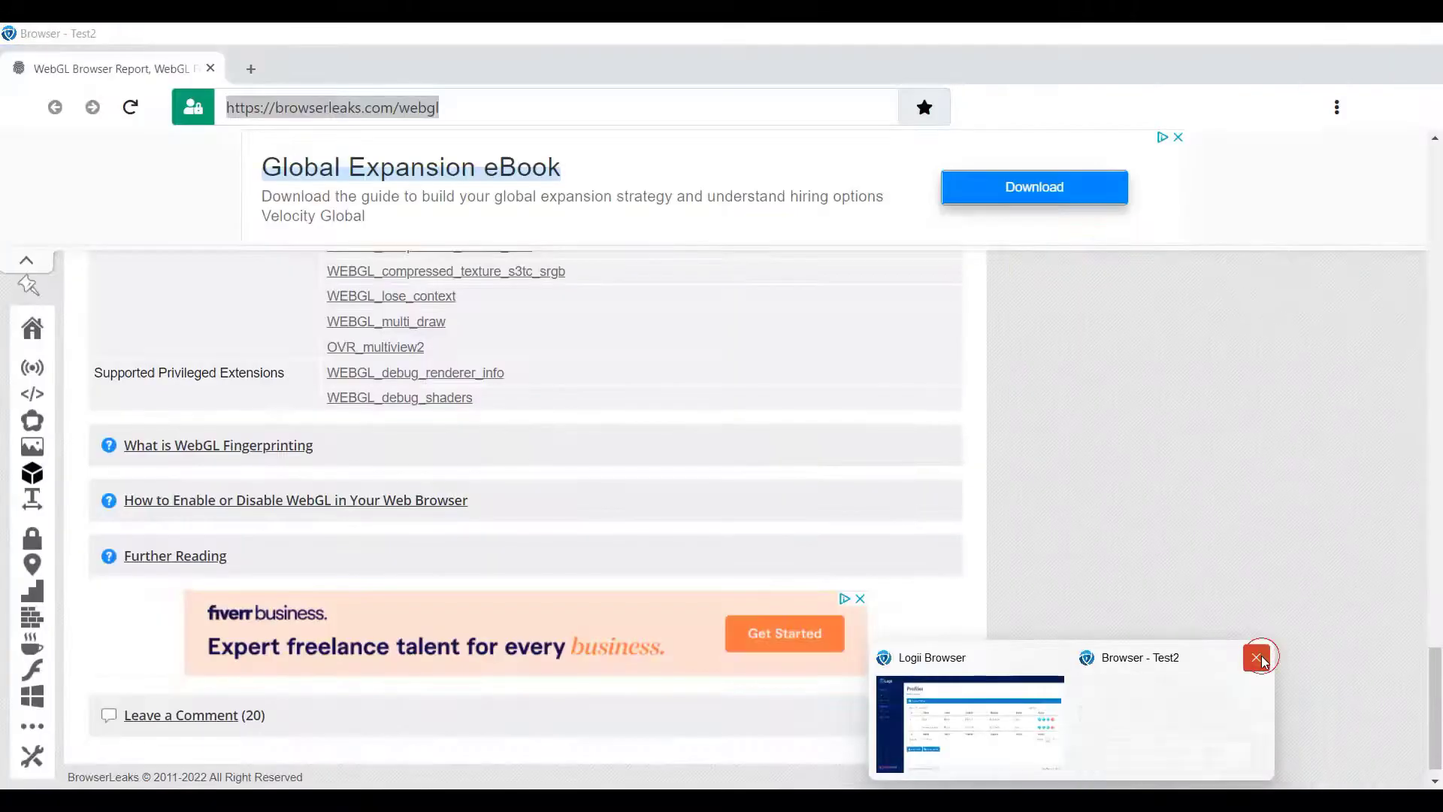
Step: Close the old Test2 window, relaunch Test2, and search Google for 'test'
click(1256, 657)
click(550, 380)
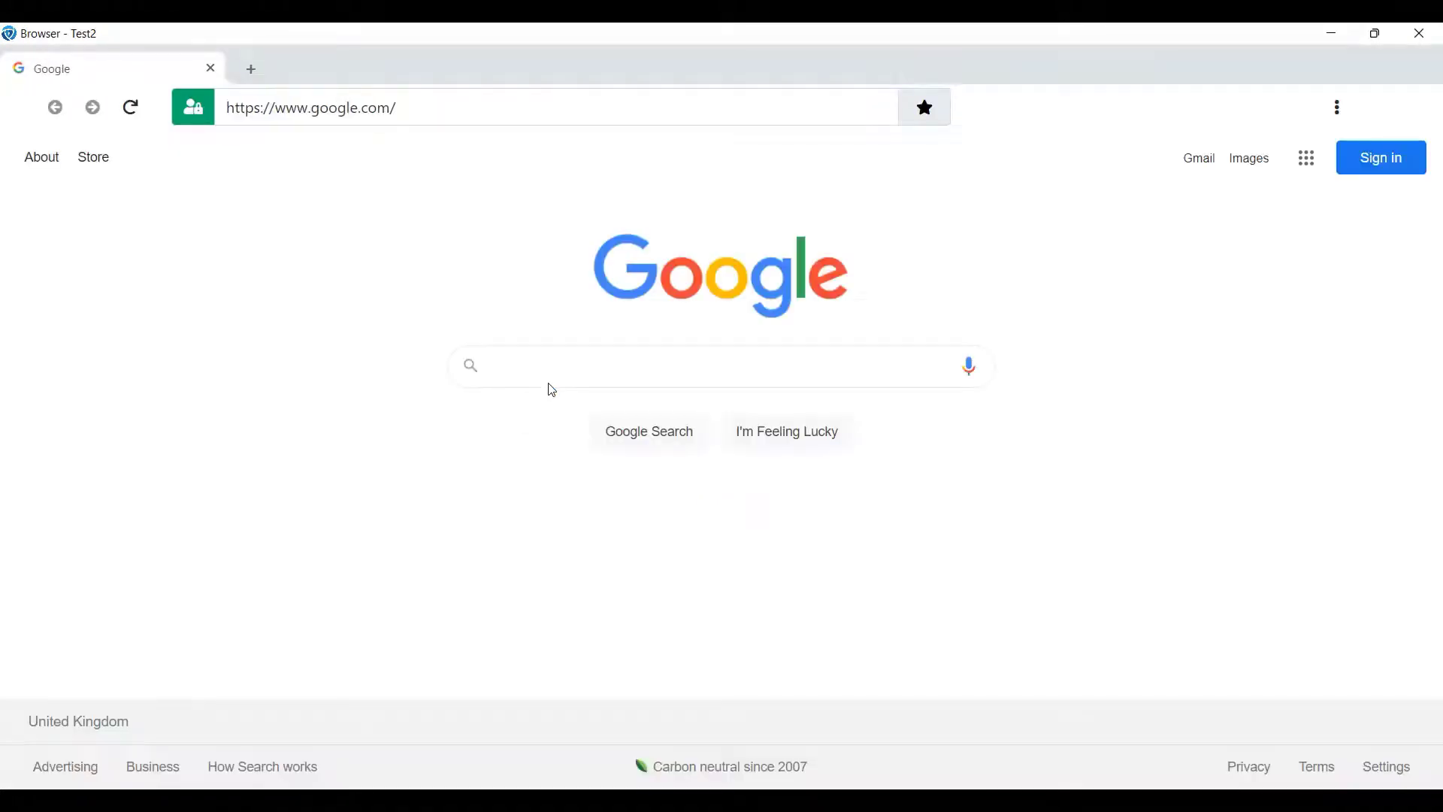
click(647, 358)
text(test)
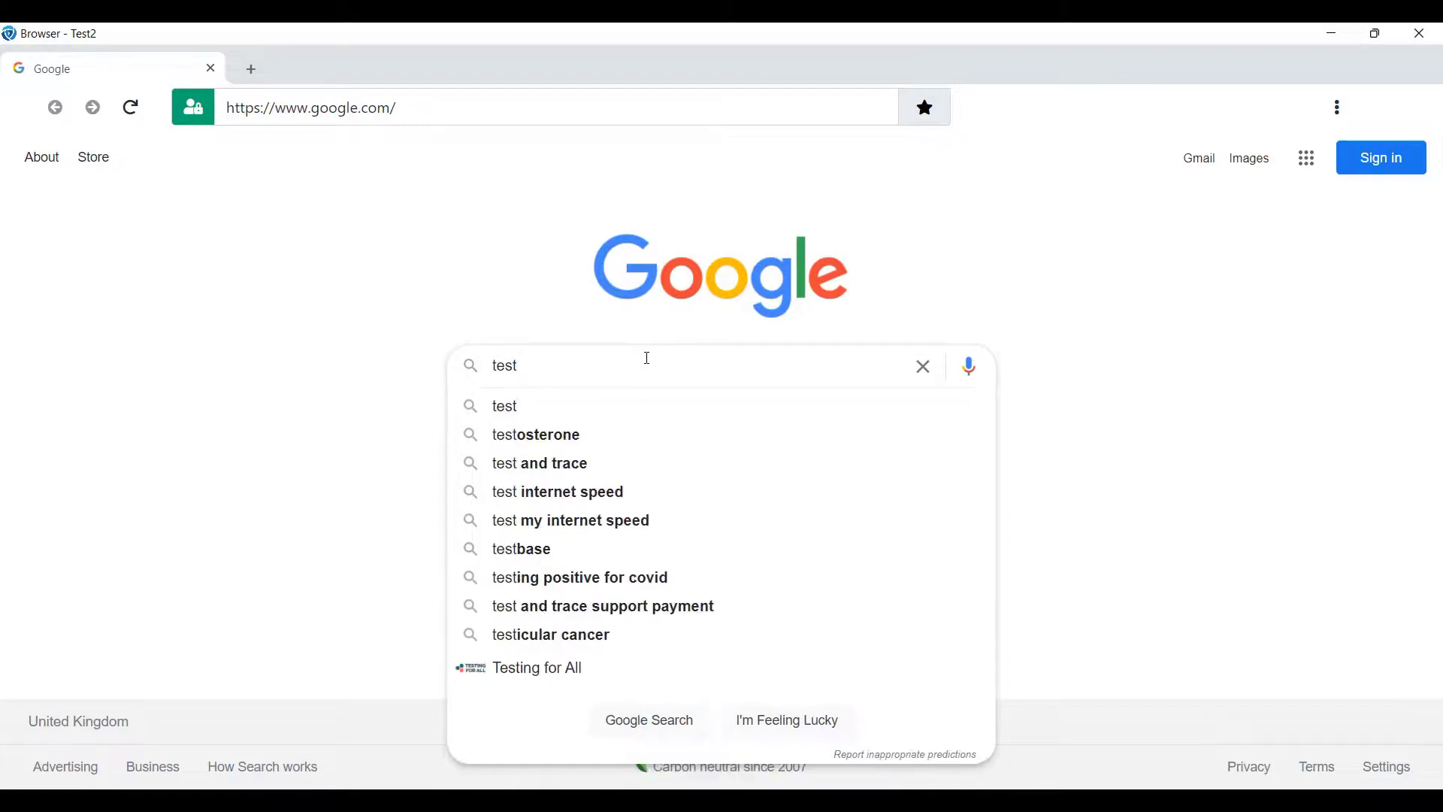
key(Return)
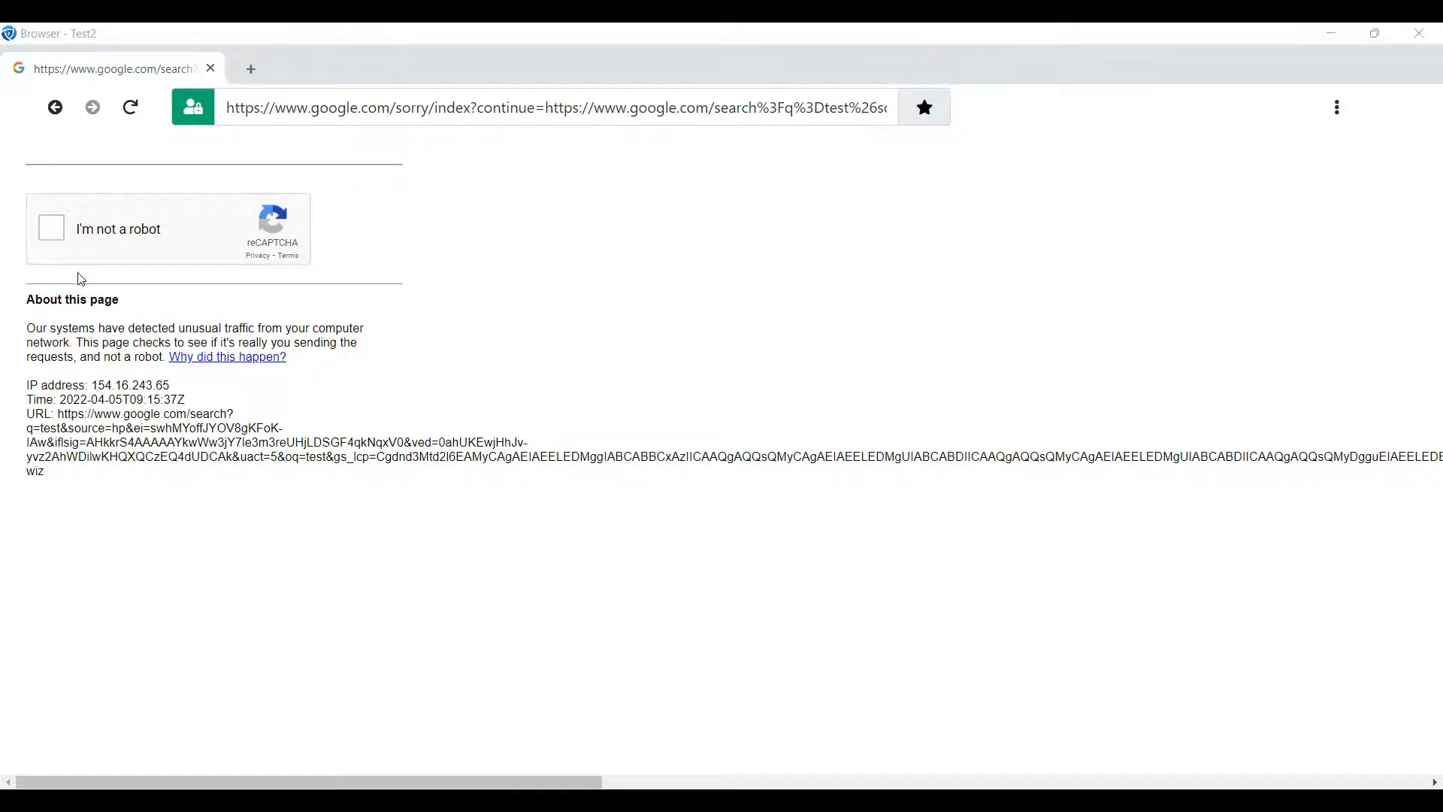
Step: Pass Google's reCAPTCHA by selecting the fire hydrant images and verifying
click(51, 230)
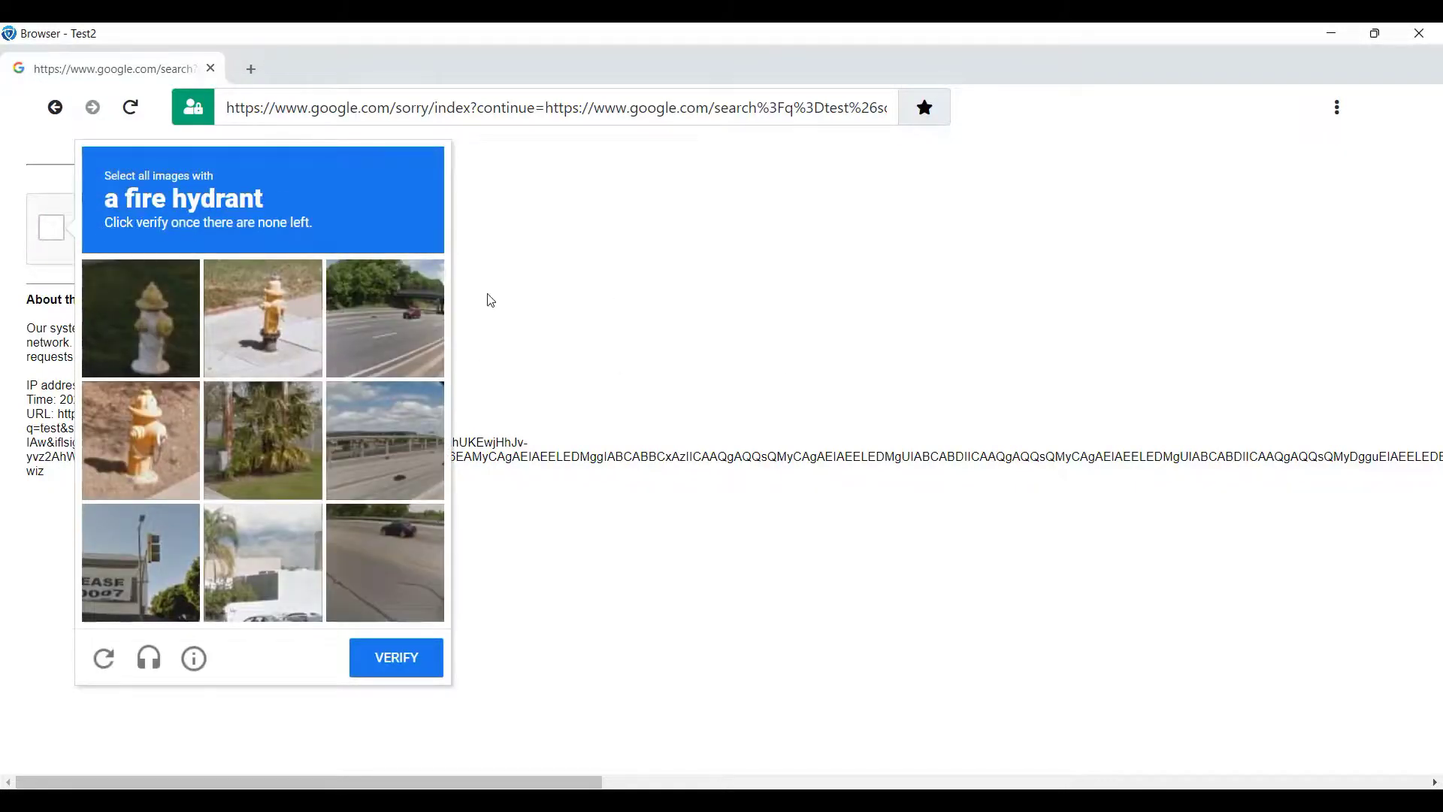
click(115, 441)
click(121, 333)
click(263, 320)
click(146, 340)
click(263, 324)
click(420, 665)
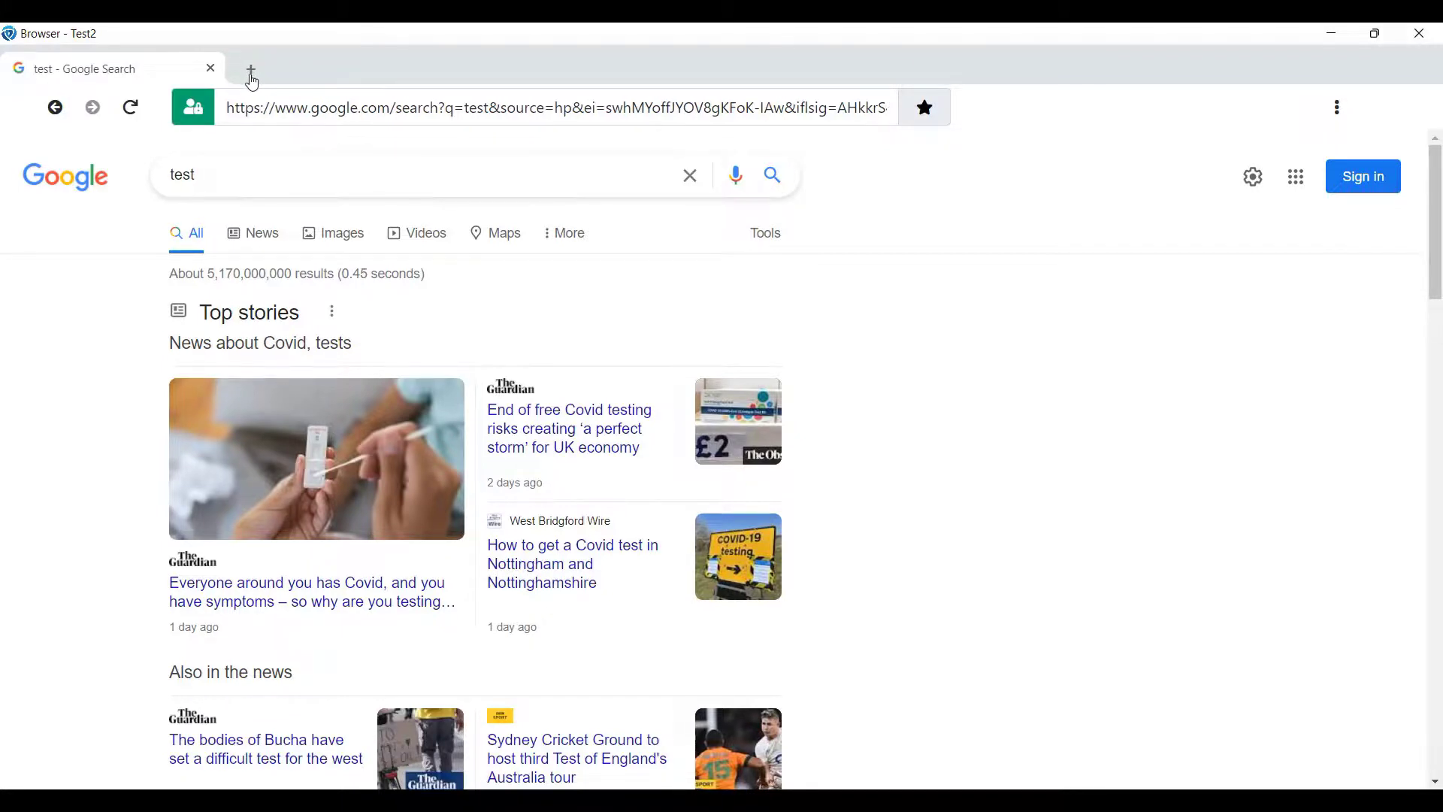
Step: Search Google for 'something' in a new tab, then reopen Test2's Edit profile form
click(252, 73)
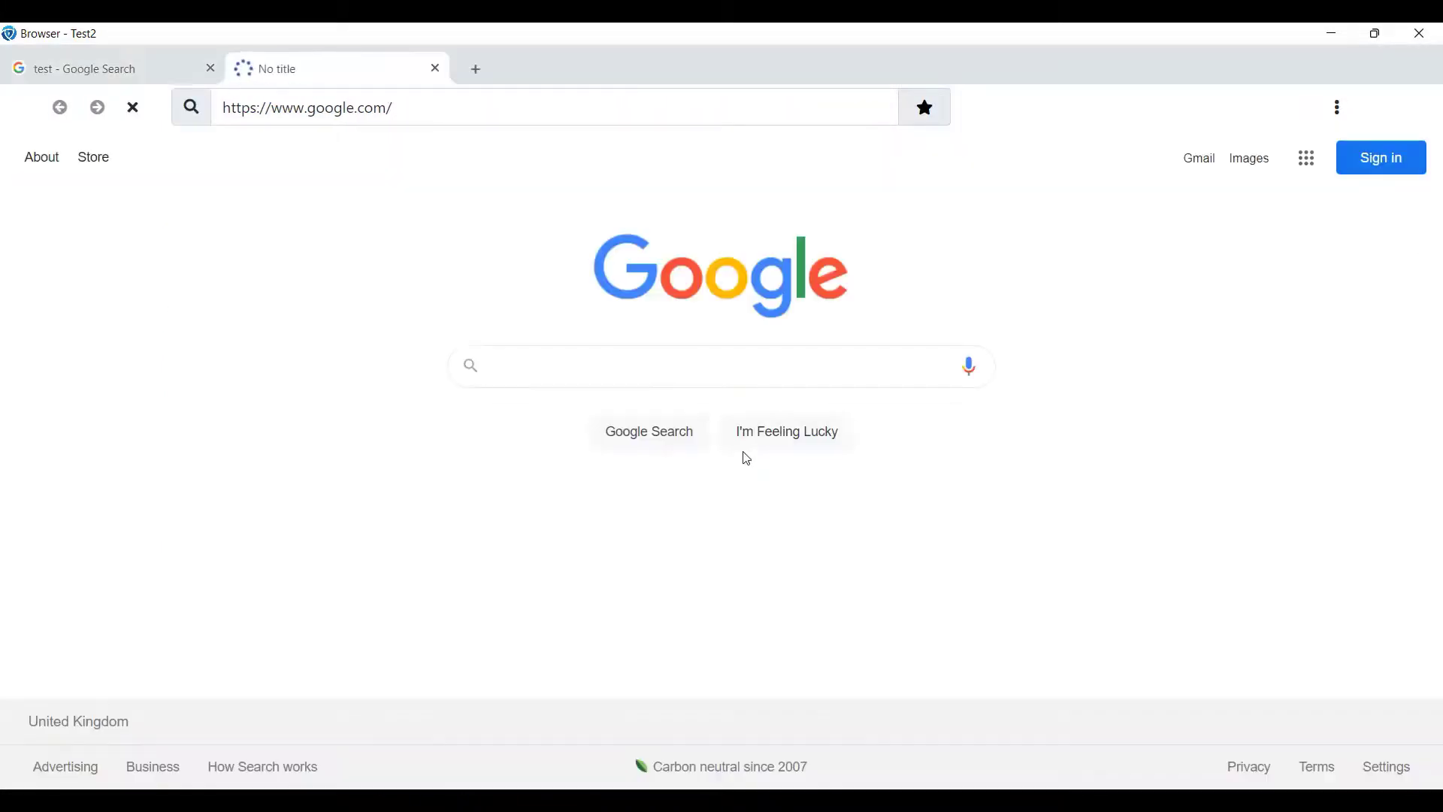
click(660, 369)
text(something)
key(Return)
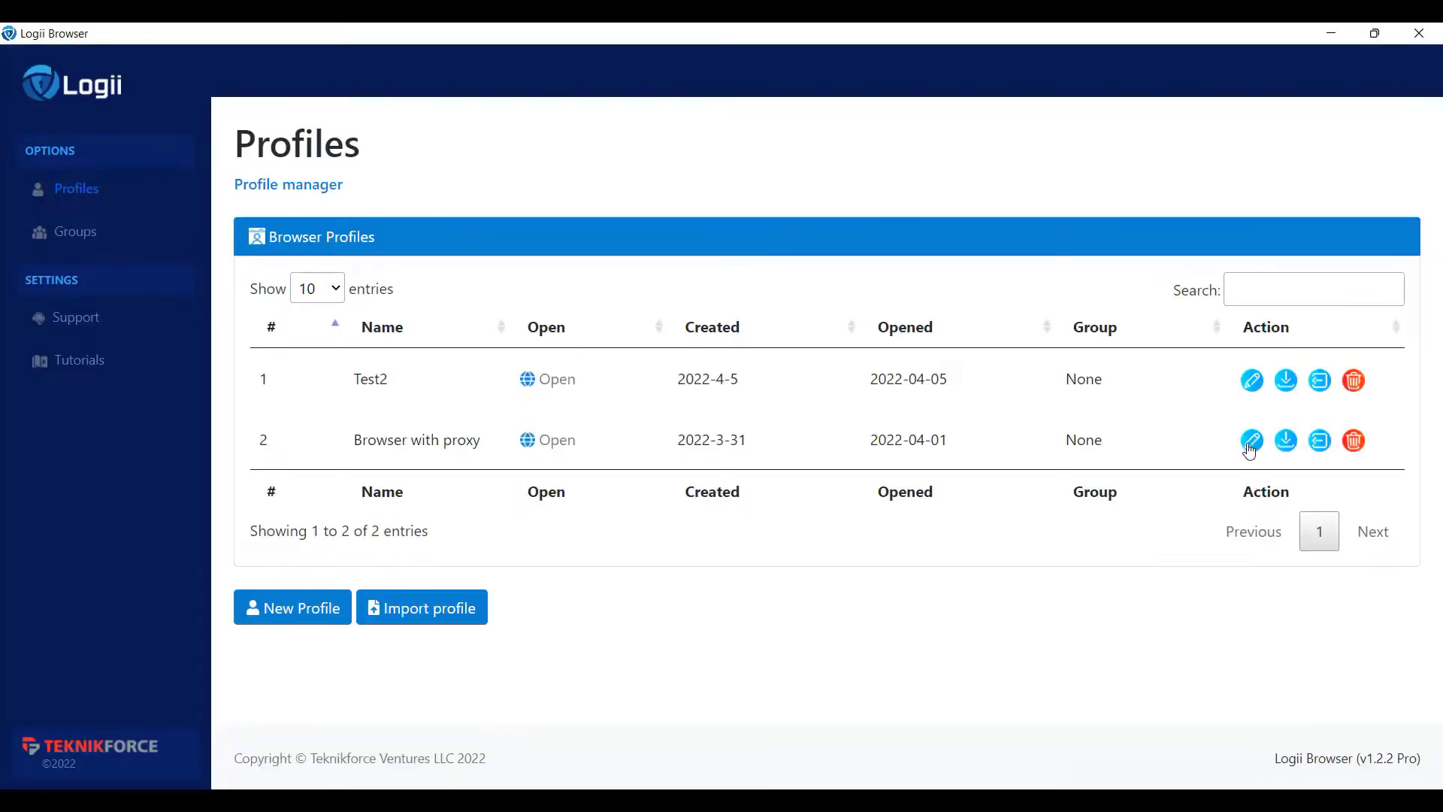
click(1252, 380)
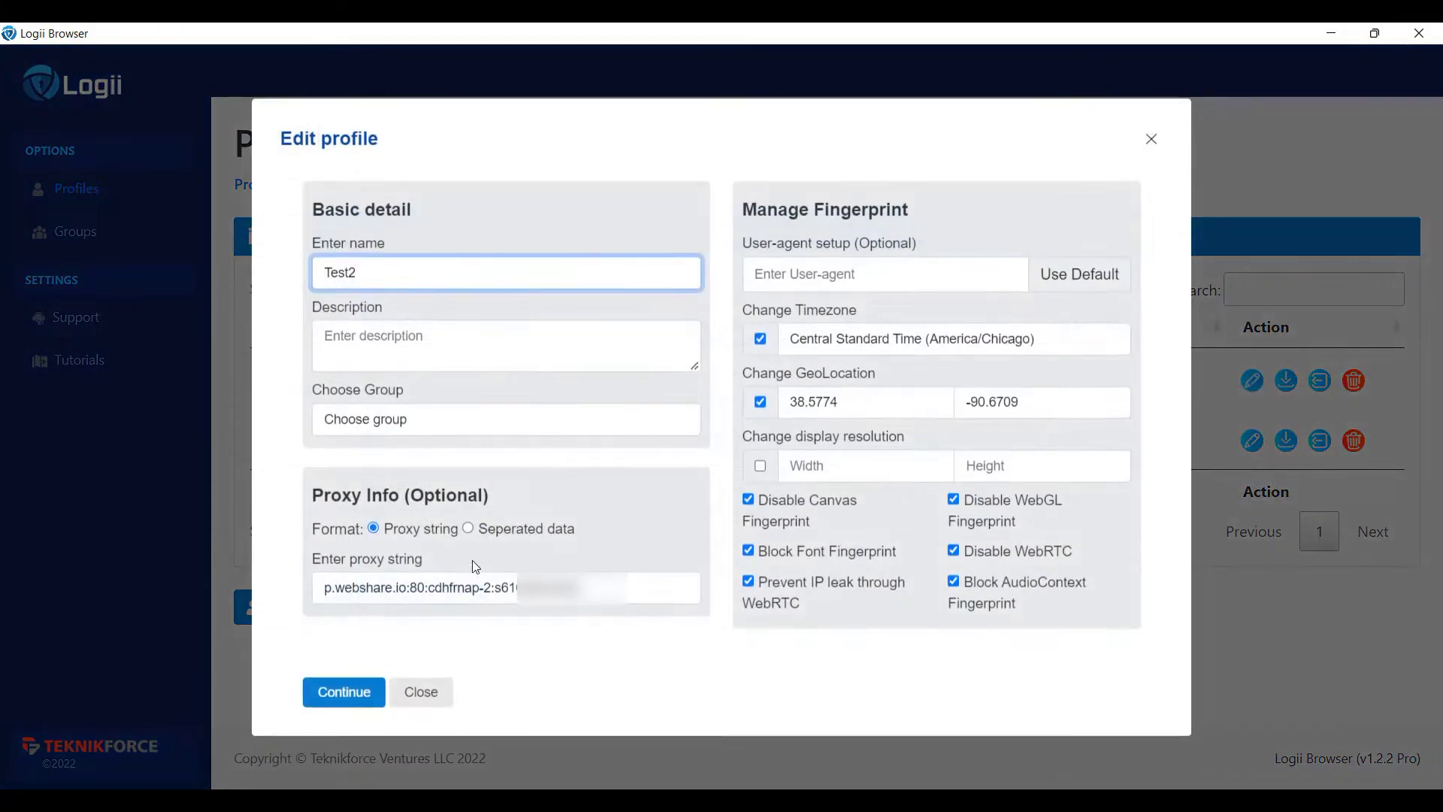